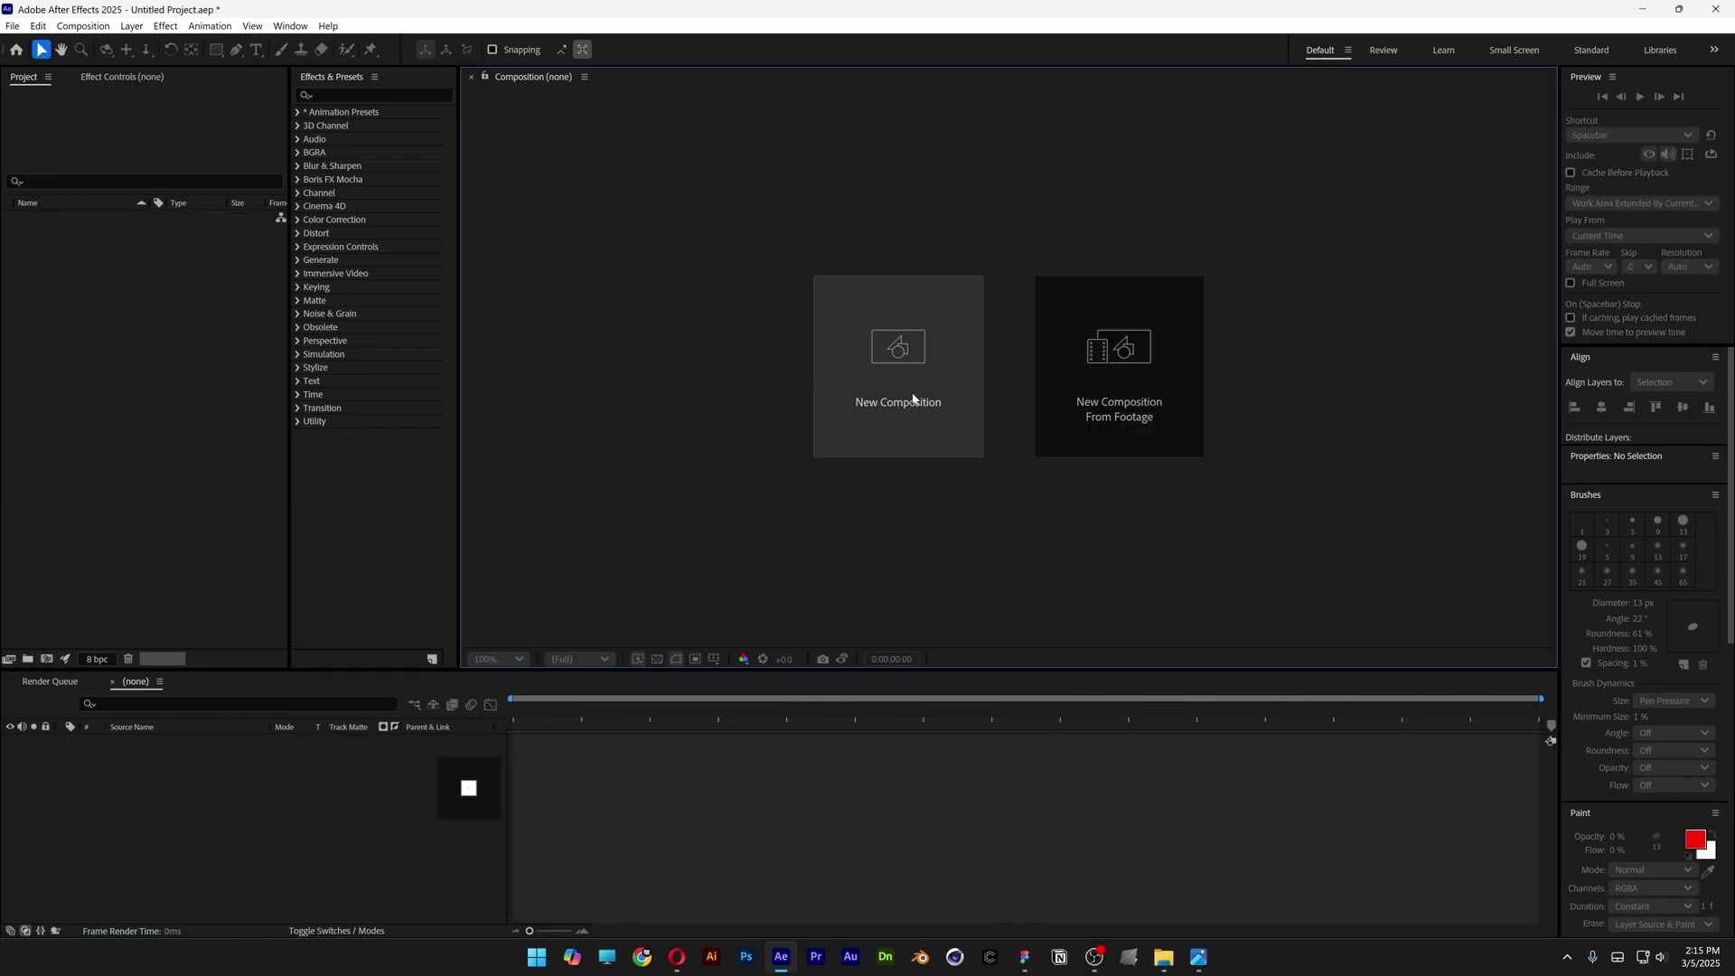
# Step: Create a 1080×1080, 30 fps composition named 'Footage'
pyautogui.click(912, 399)
pyautogui.write('Foot')
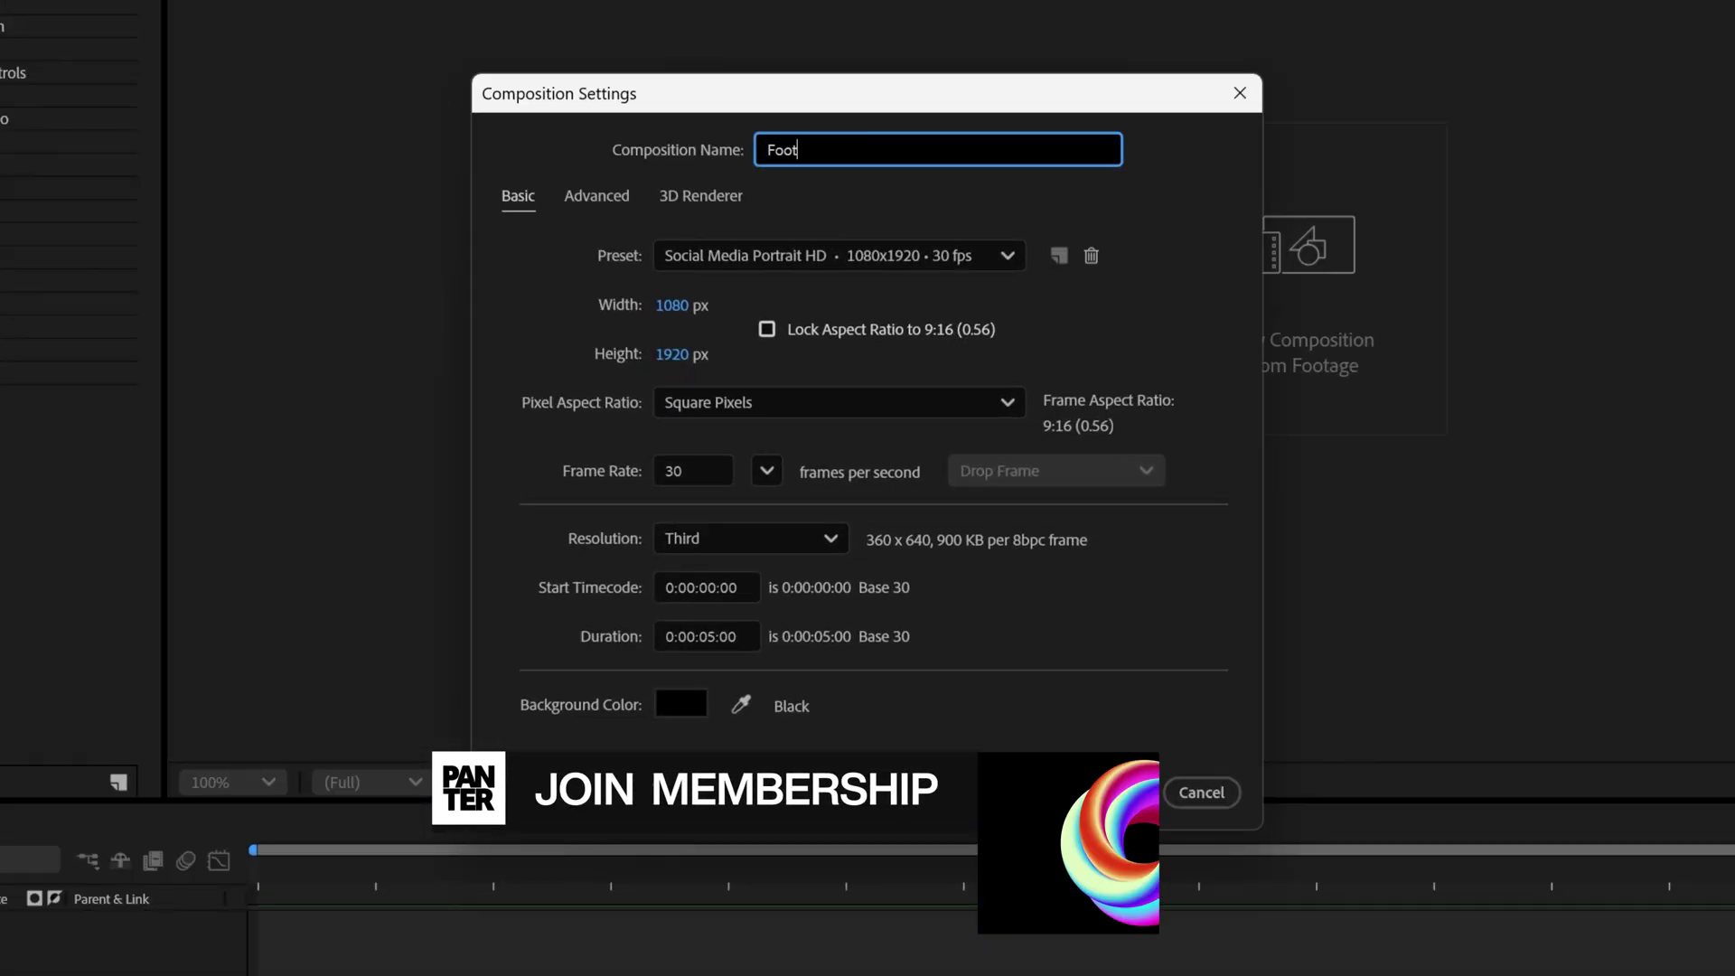
pyautogui.write('age')
pyautogui.click(676, 306)
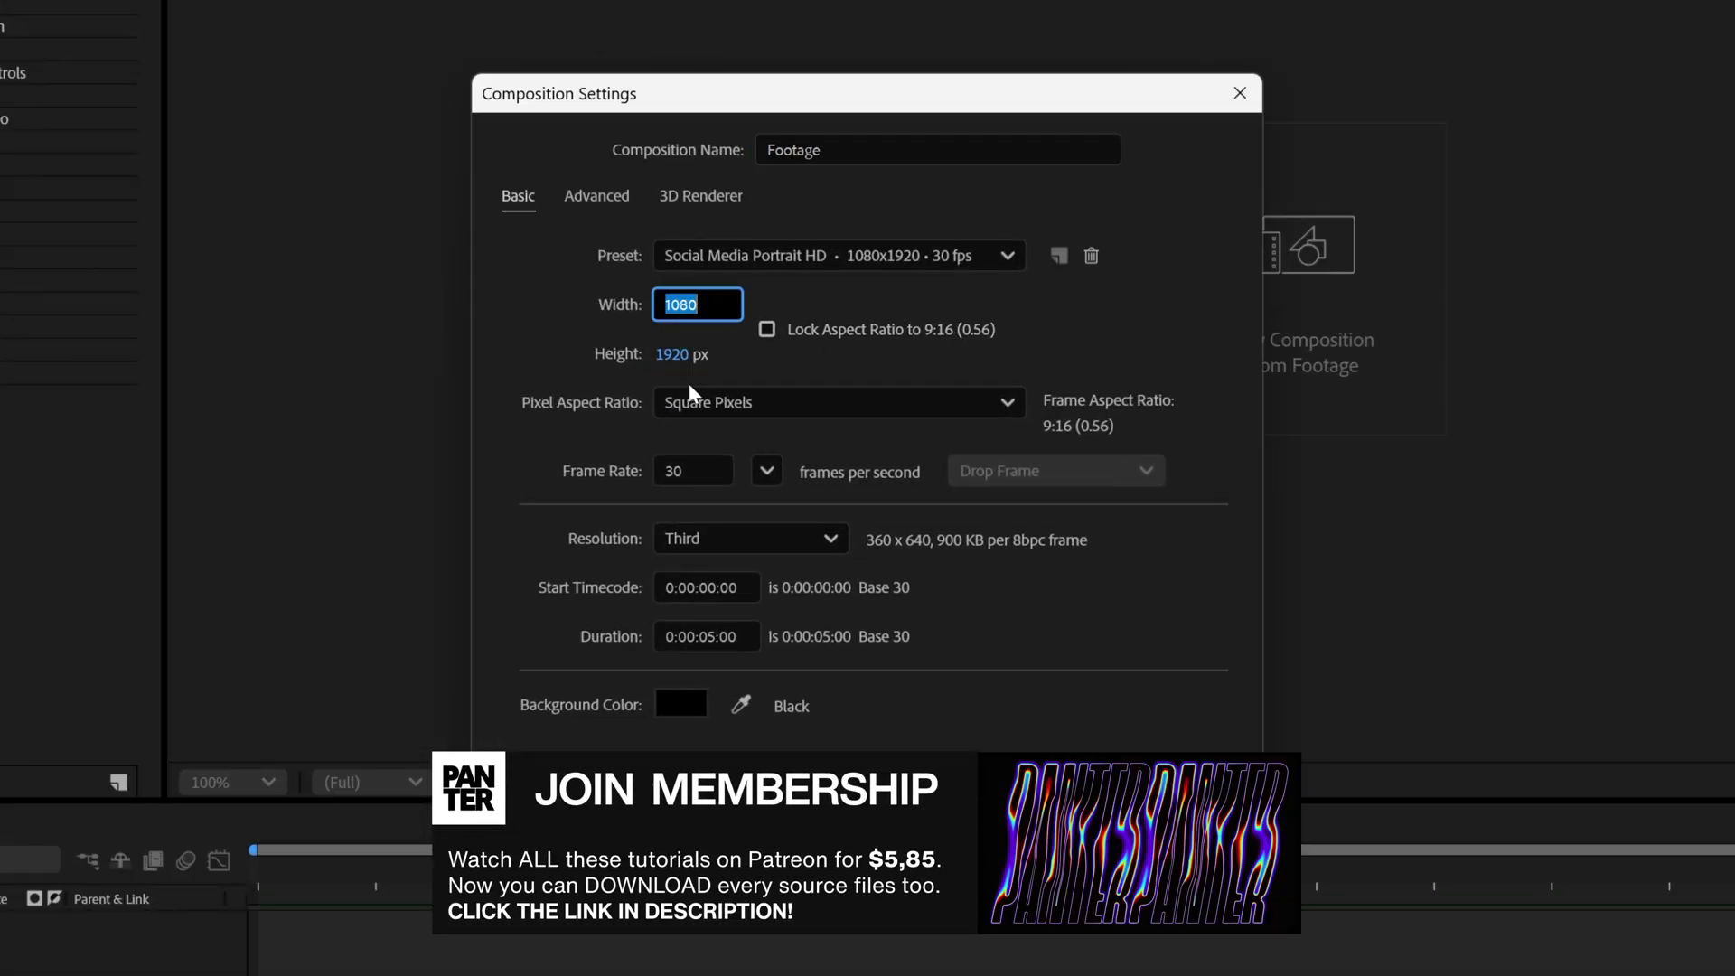
pyautogui.press('Tab')
pyautogui.write('1080')
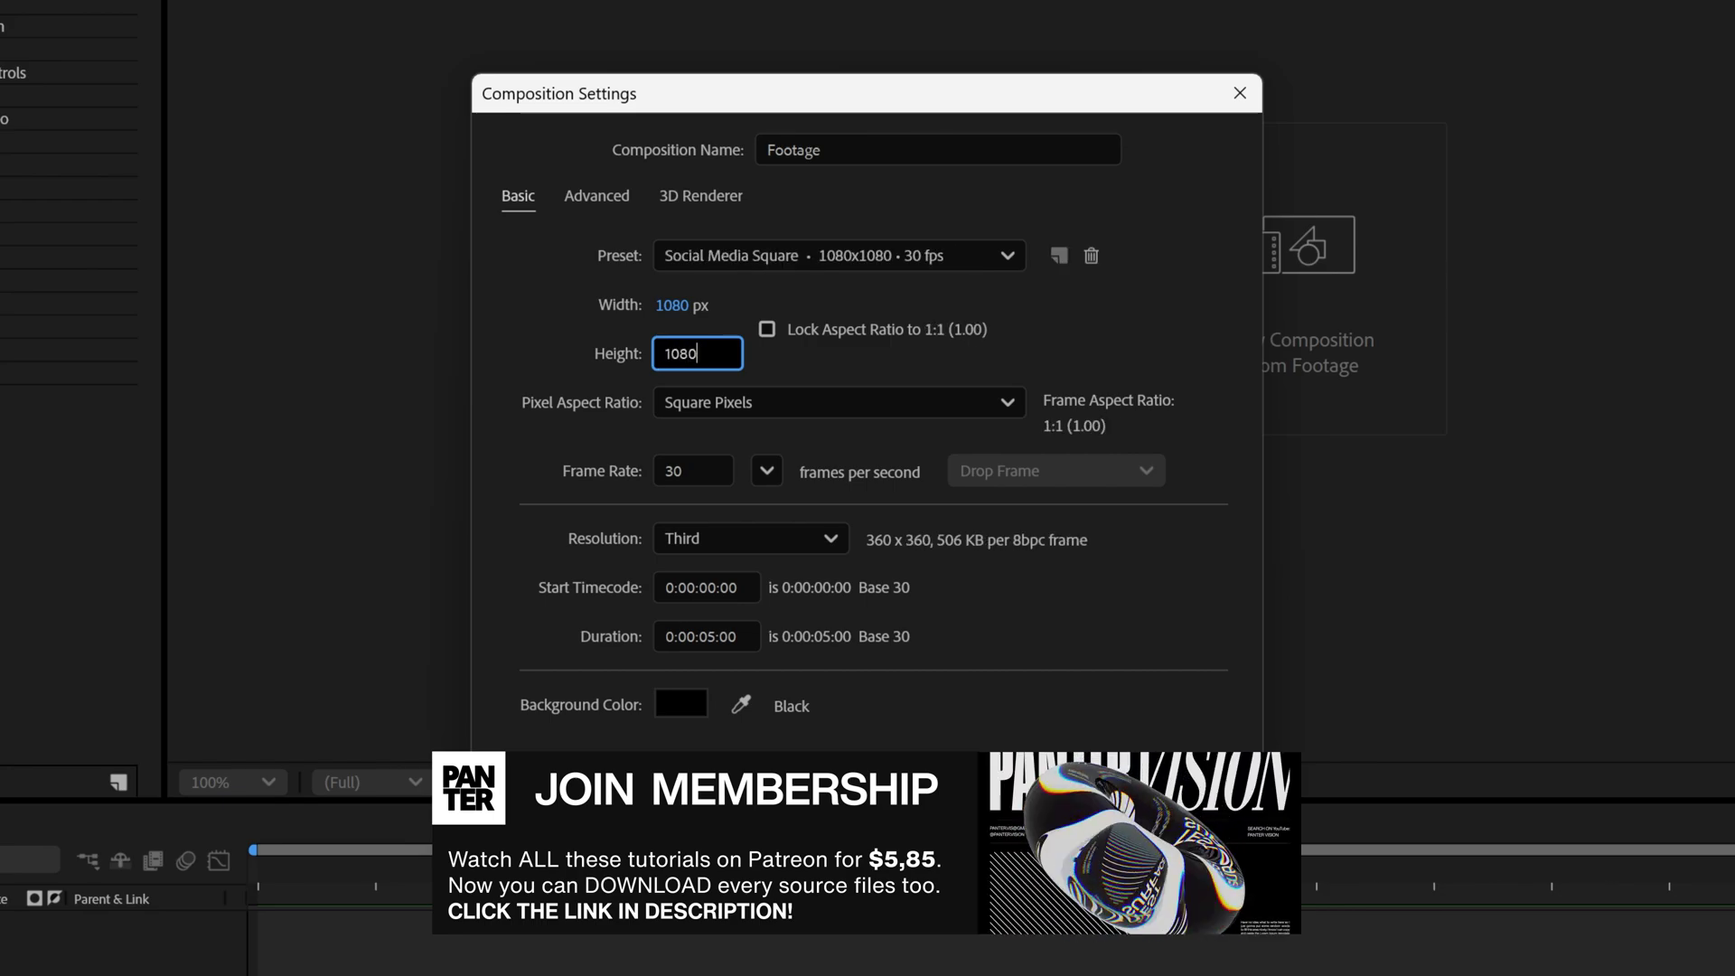
pyautogui.click(673, 470)
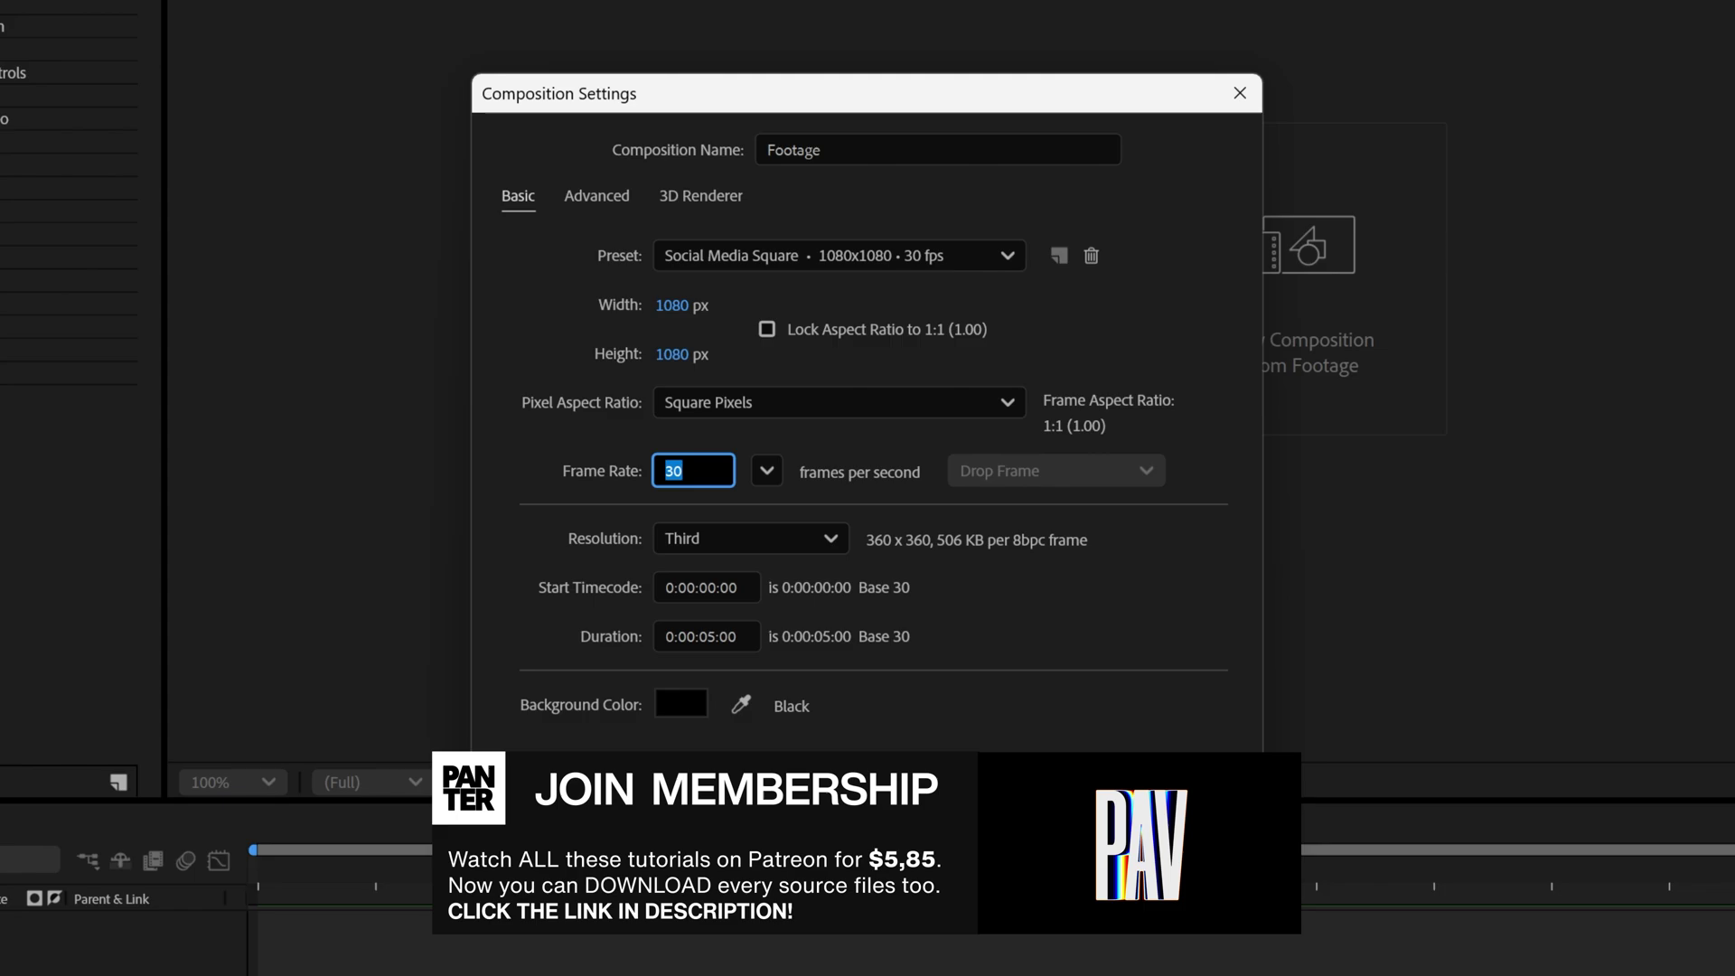
pyautogui.press('Return')
# Step: Add the skull clip to Footage at 50% scale and create a 36×36 'Shape 1' composition
pyautogui.moveTo(1311, 246); pyautogui.dragTo(278, 806)
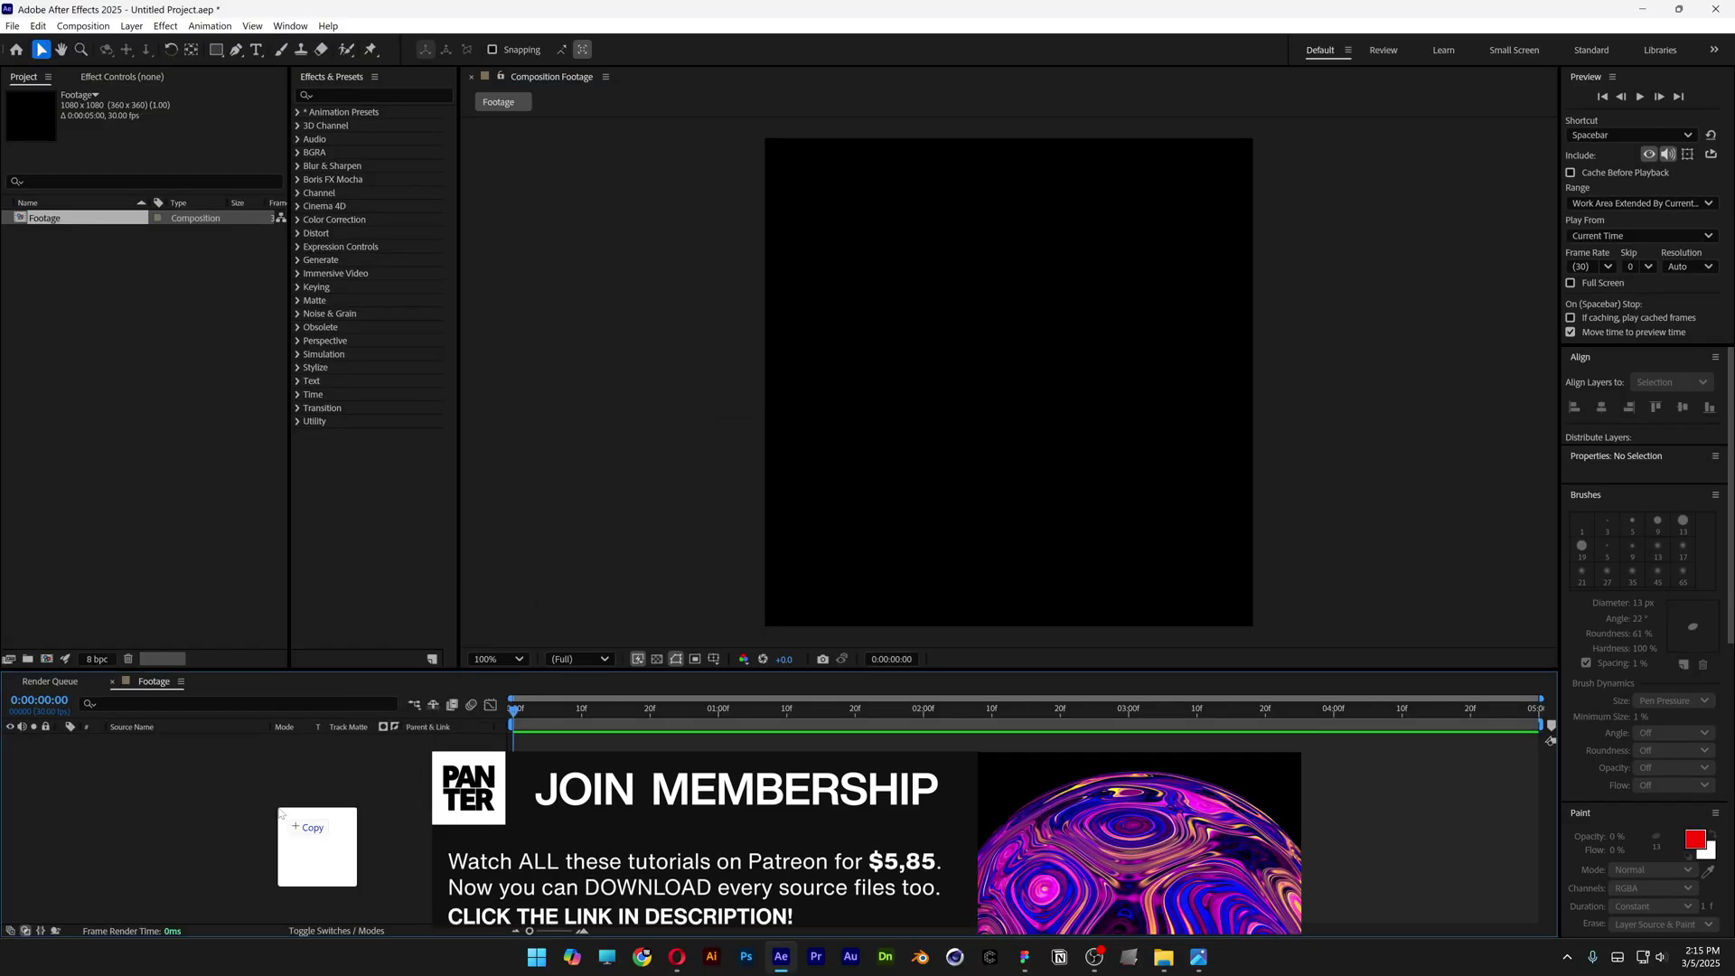
pyautogui.press('s')
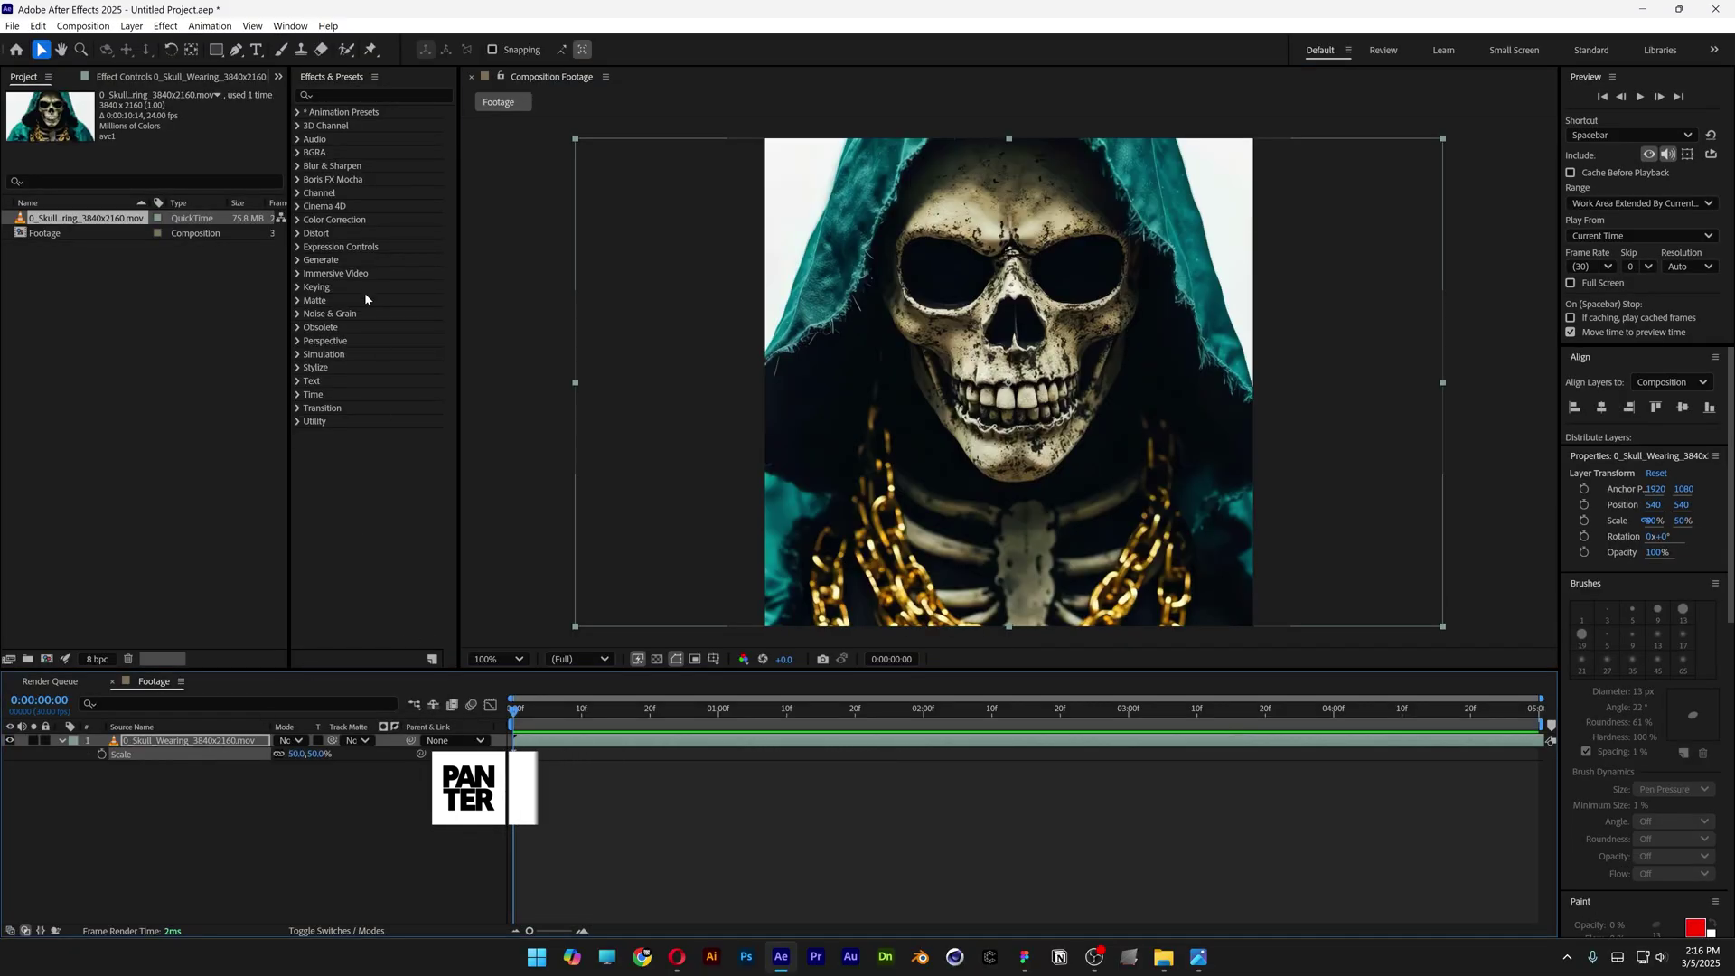
pyautogui.rightClick(134, 397)
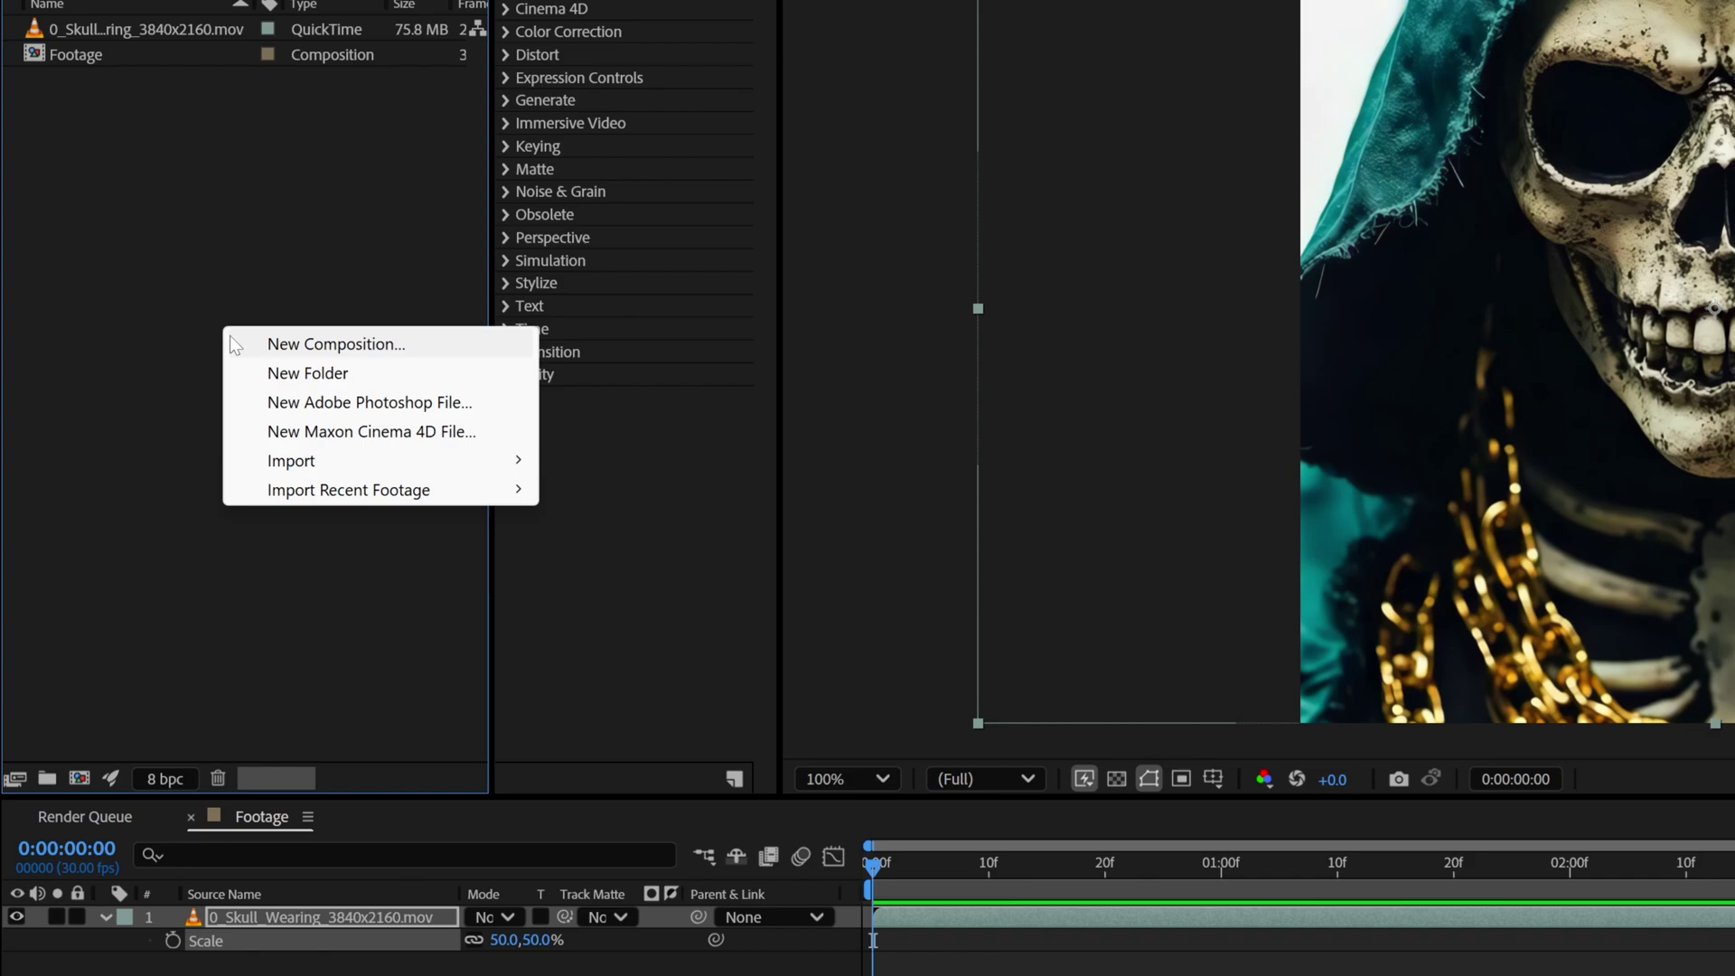
pyautogui.click(300, 348)
pyautogui.write('Shape 1')
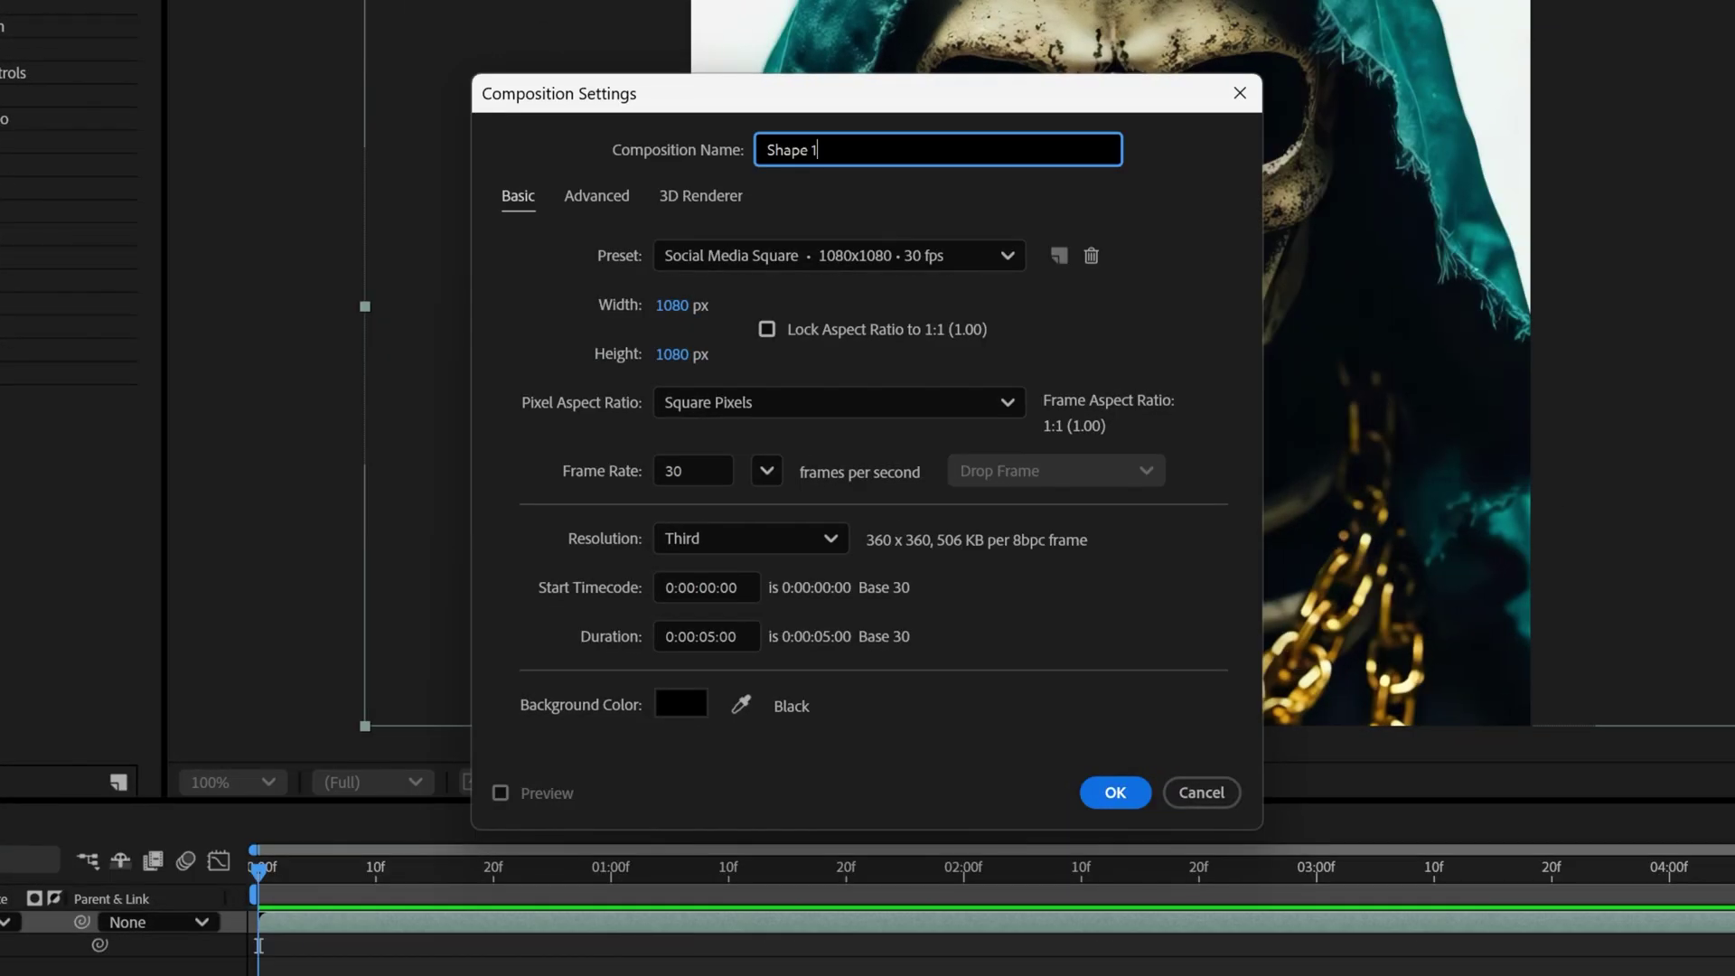
pyautogui.press('Tab')
pyautogui.press('BackSpace')
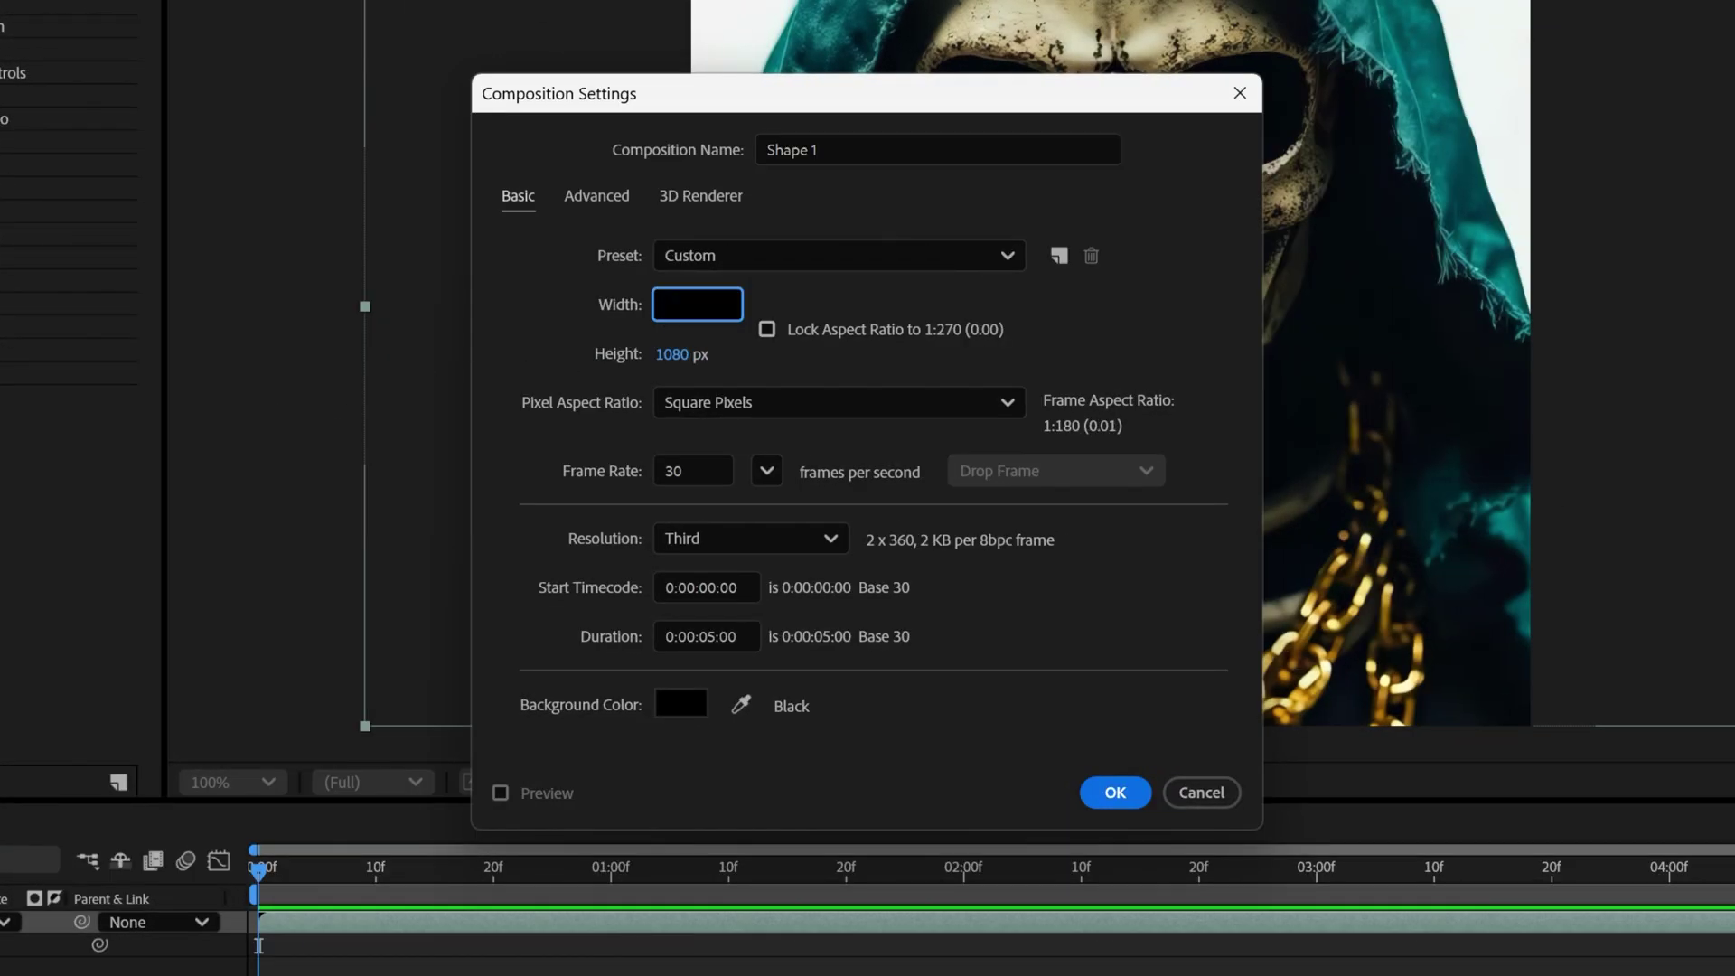
pyautogui.write('36')
pyautogui.press('Tab')
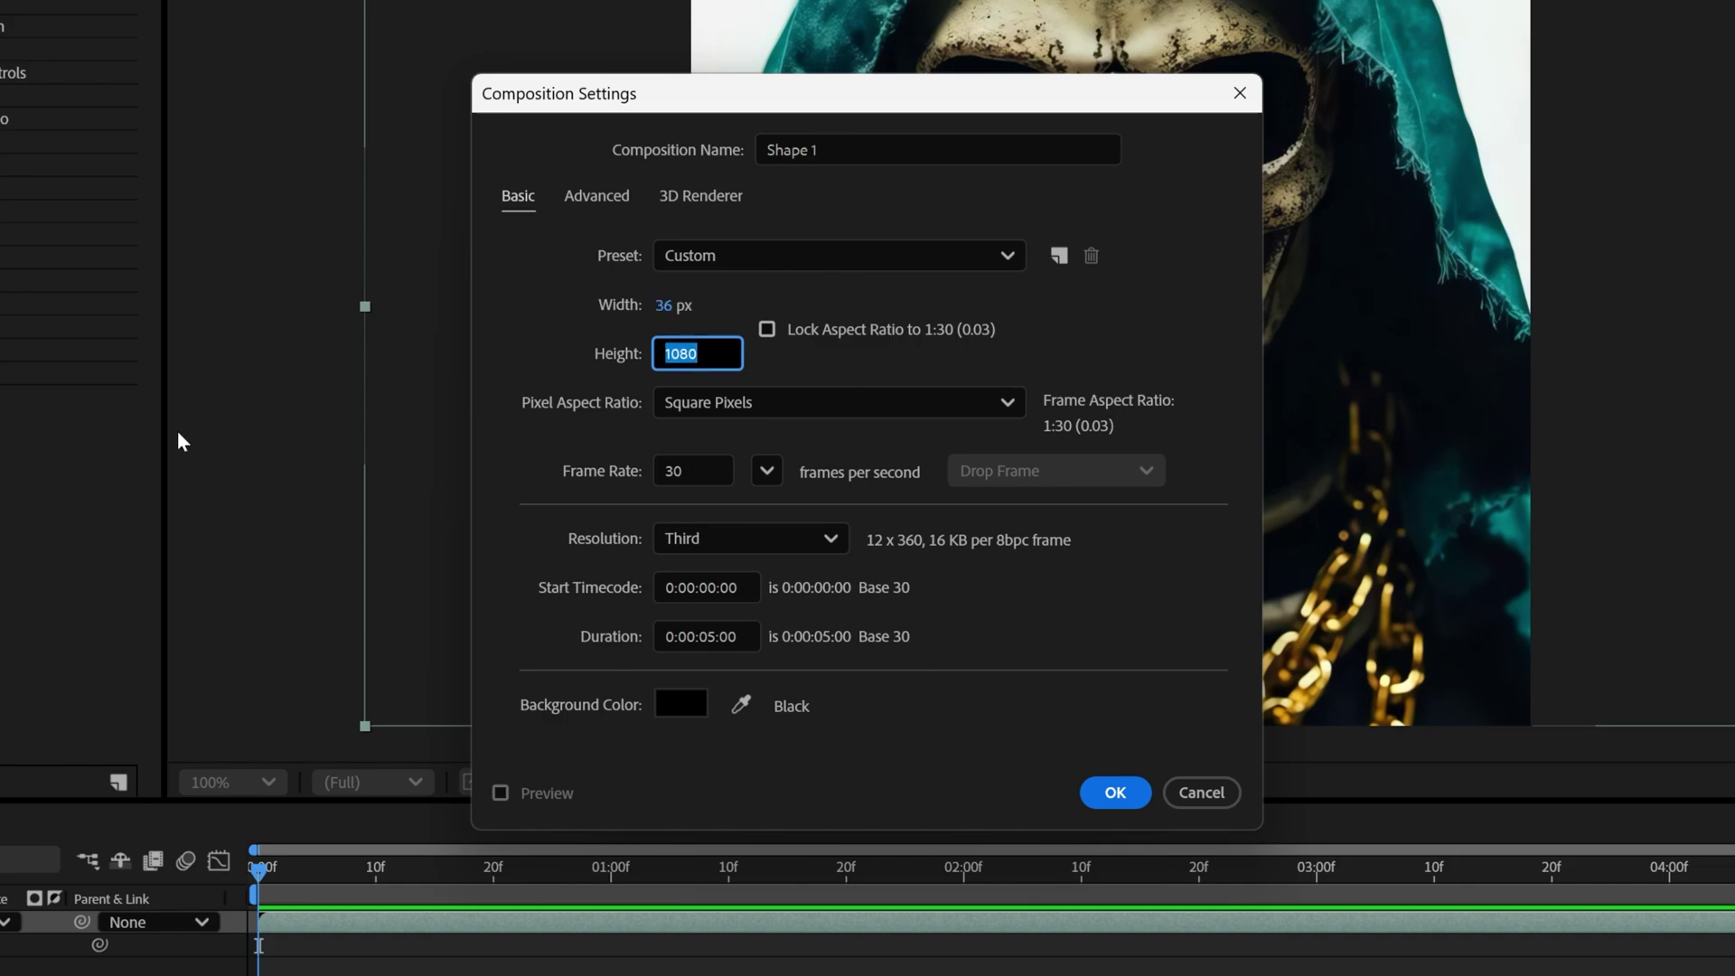
pyautogui.write('36')
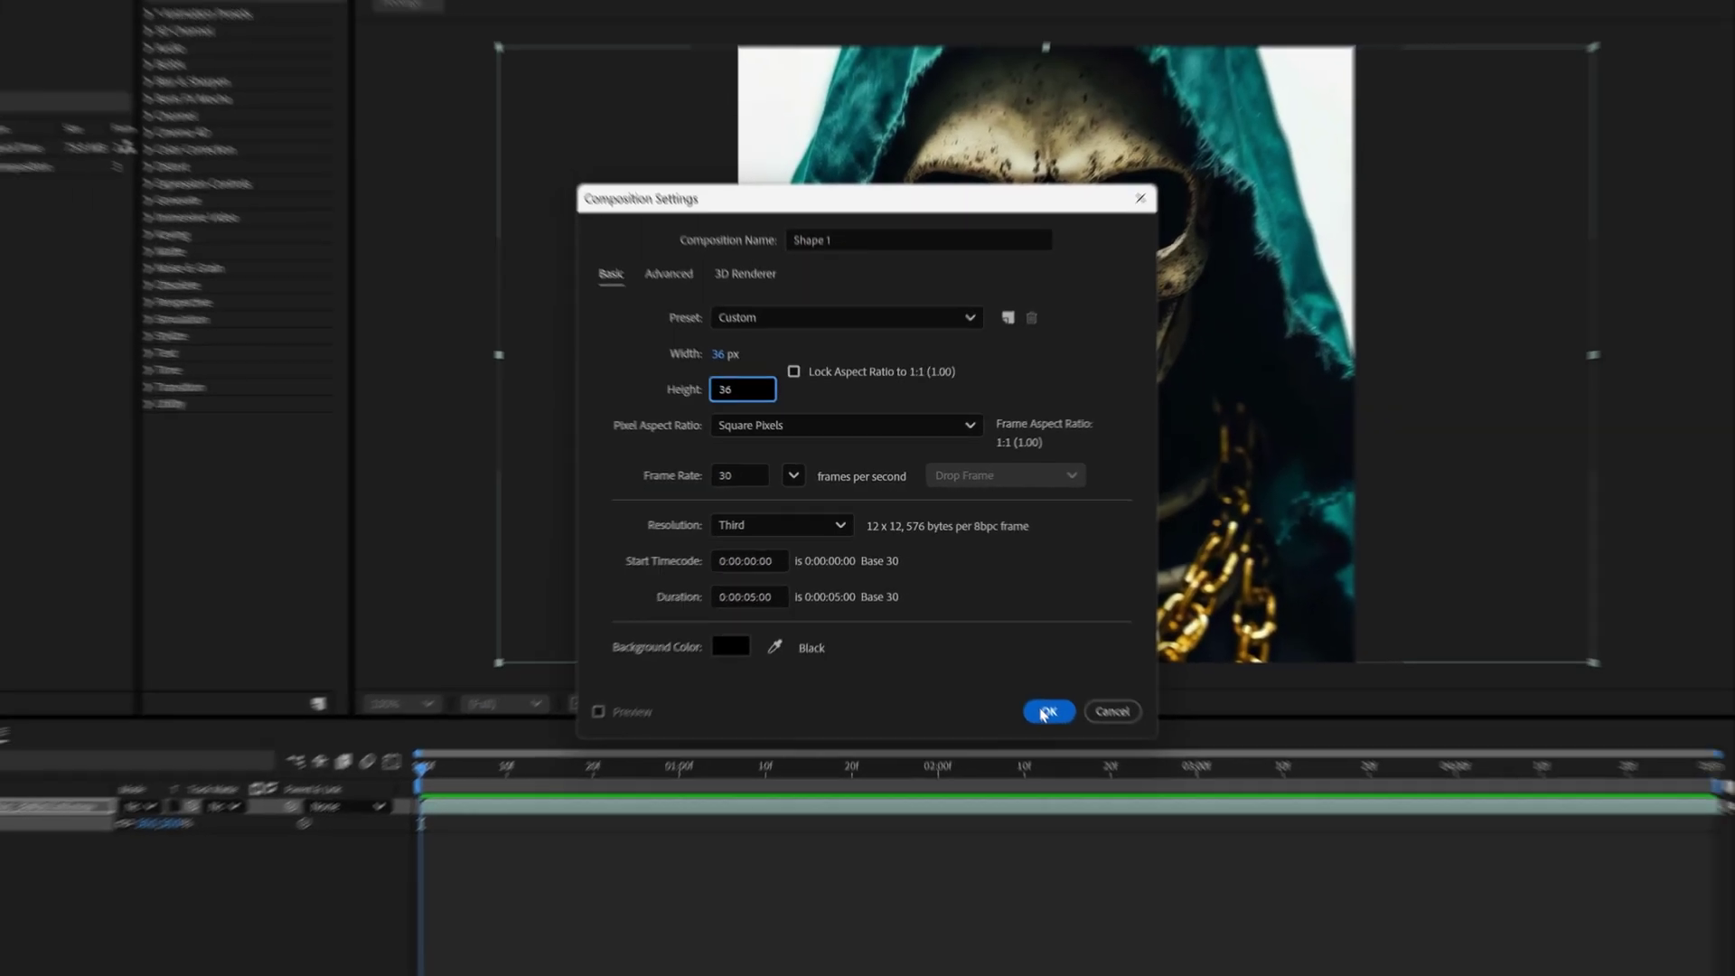
pyautogui.press('Return')
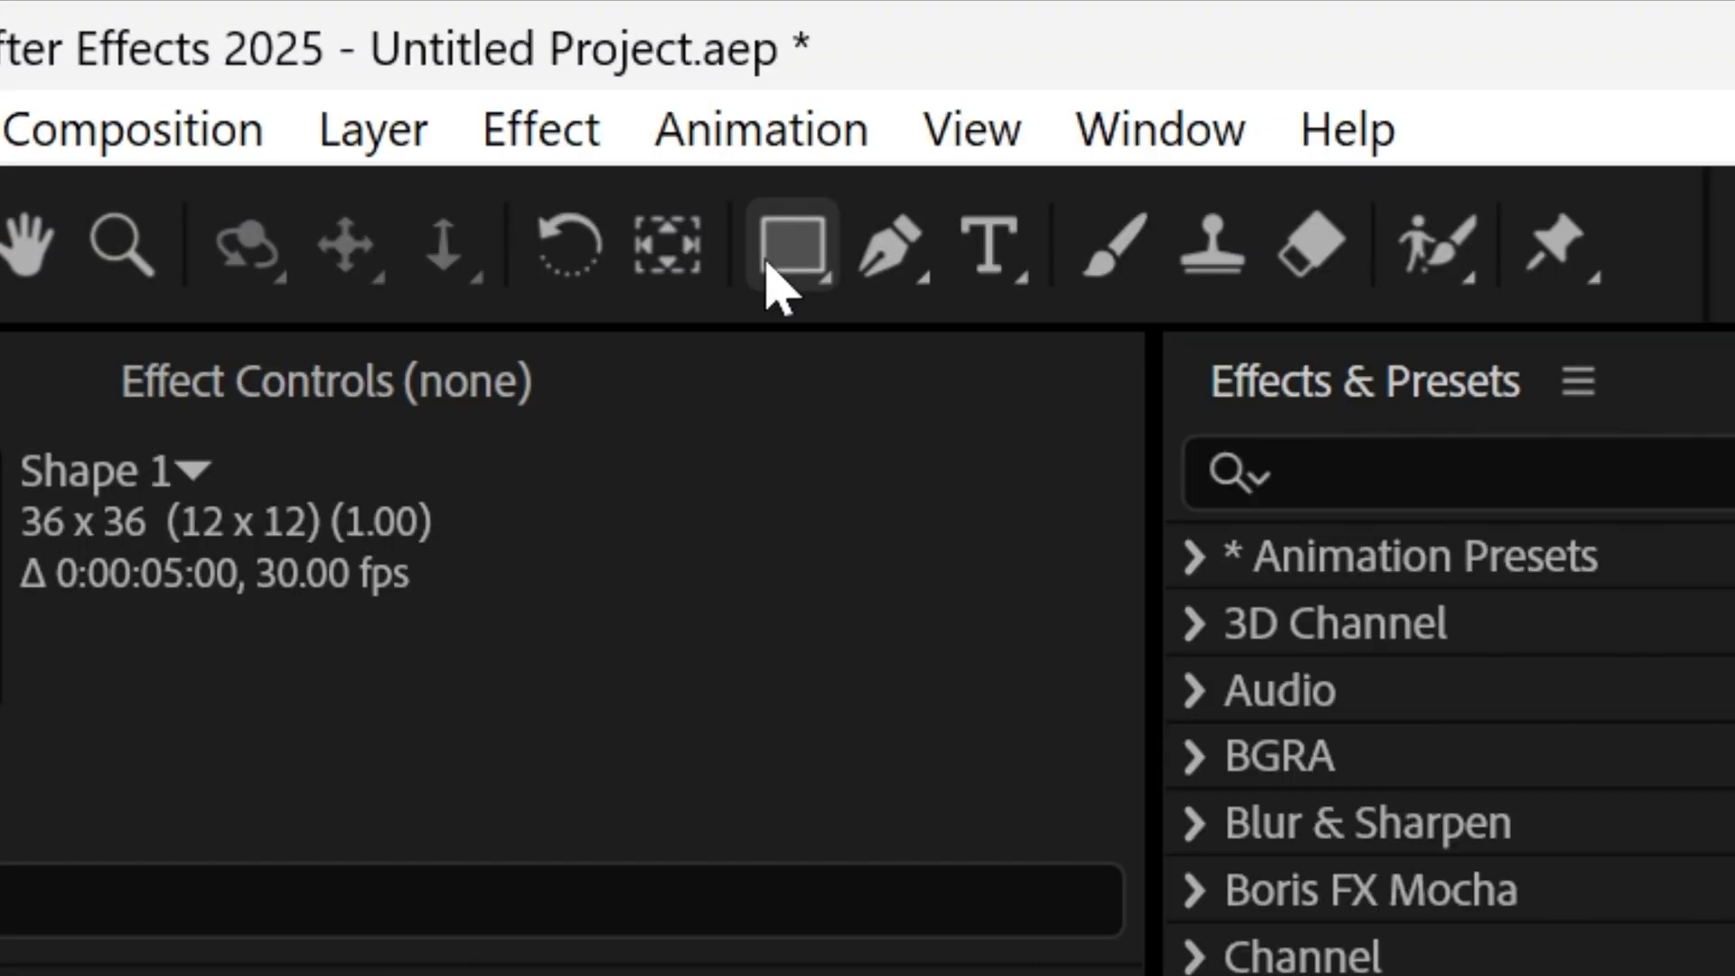
# Step: Add a comp-sized green rectangle with no stroke, scaled to 88%
pyautogui.doubleClick(792, 246)
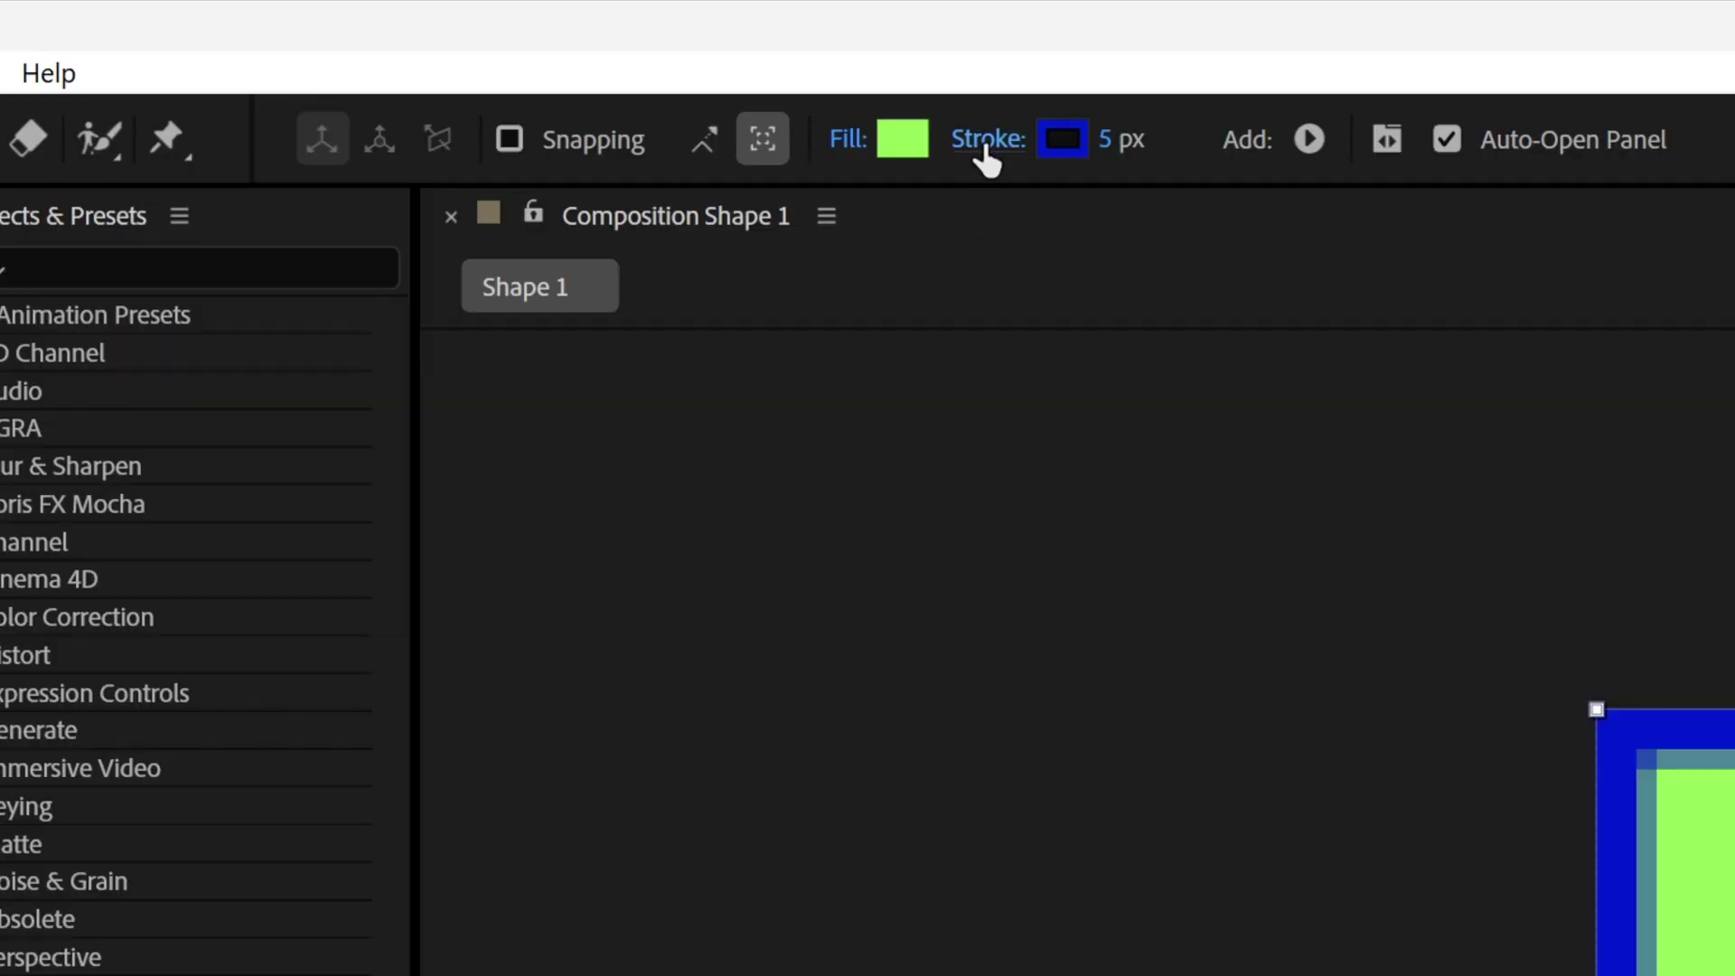
pyautogui.click(986, 145)
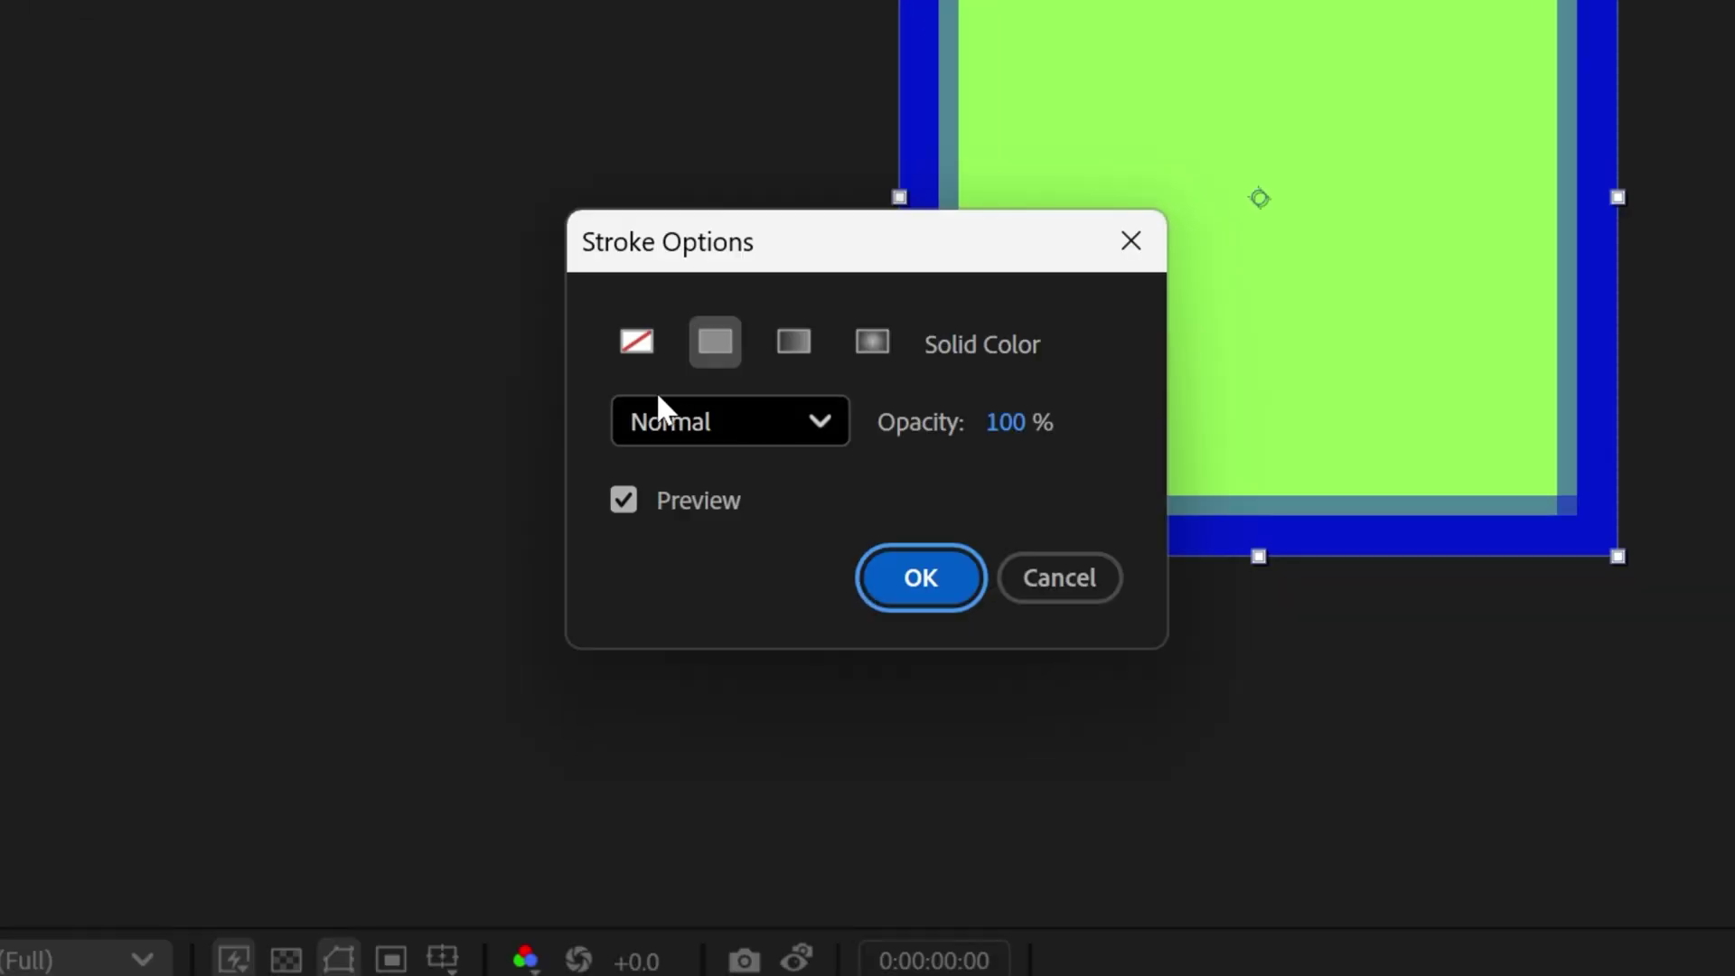
pyautogui.click(638, 344)
pyautogui.click(894, 586)
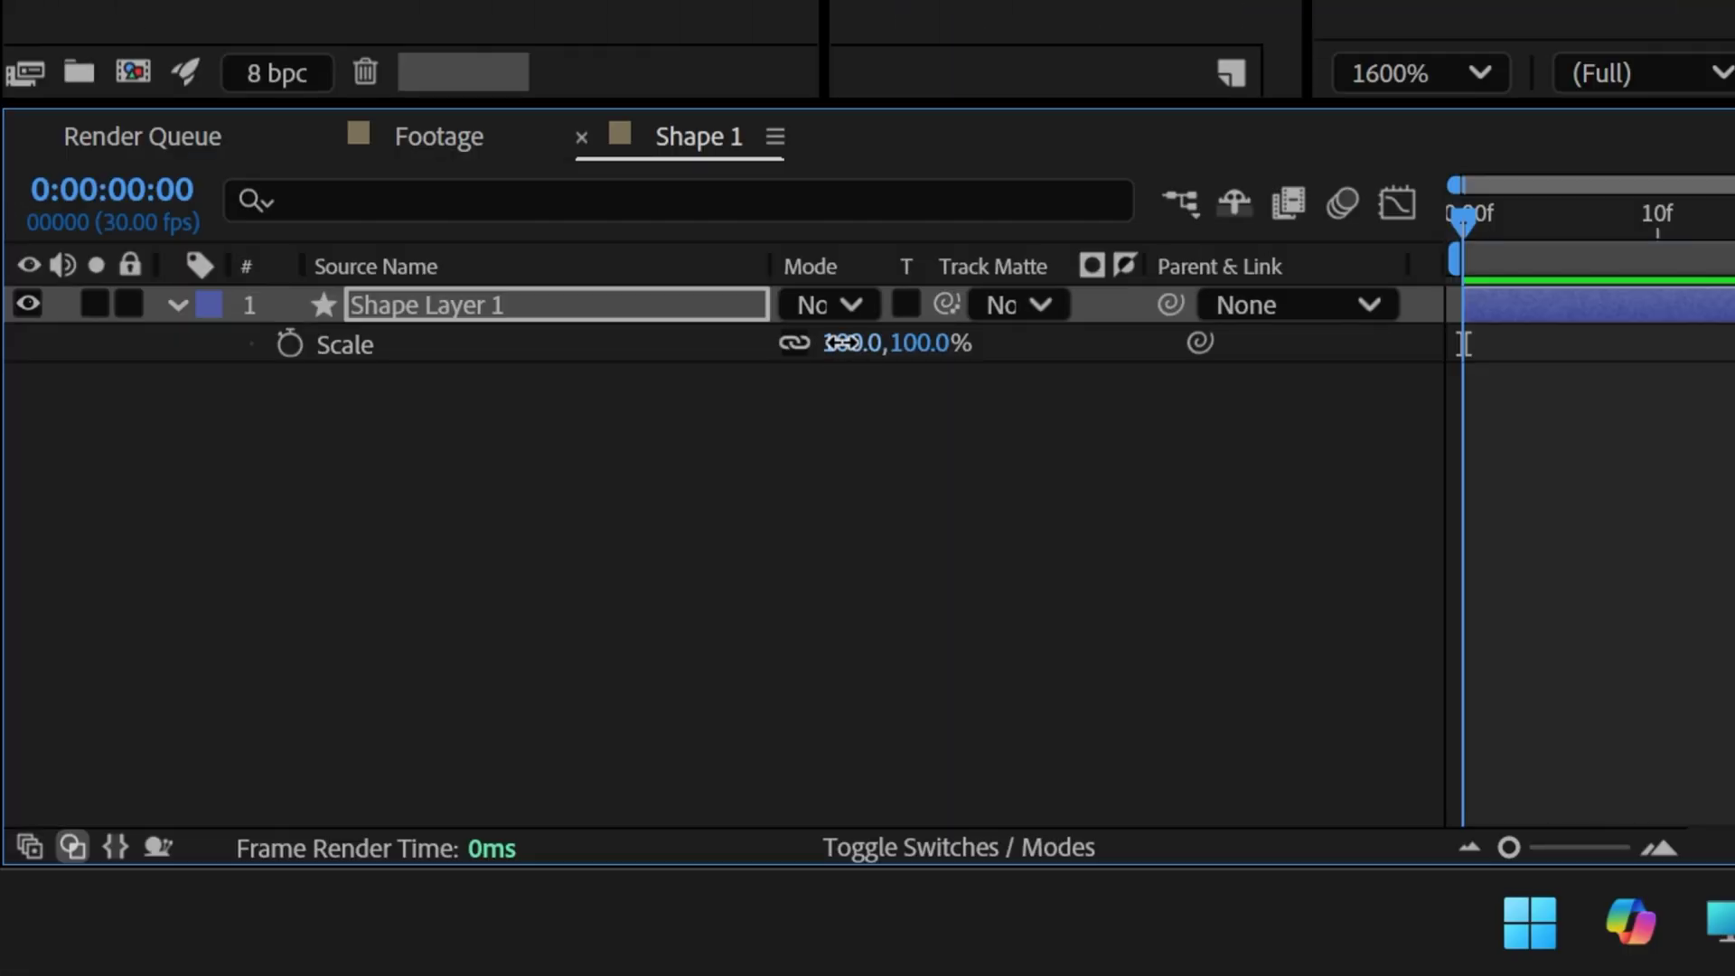
pyautogui.moveTo(837, 343); pyautogui.dragTo(817, 343)
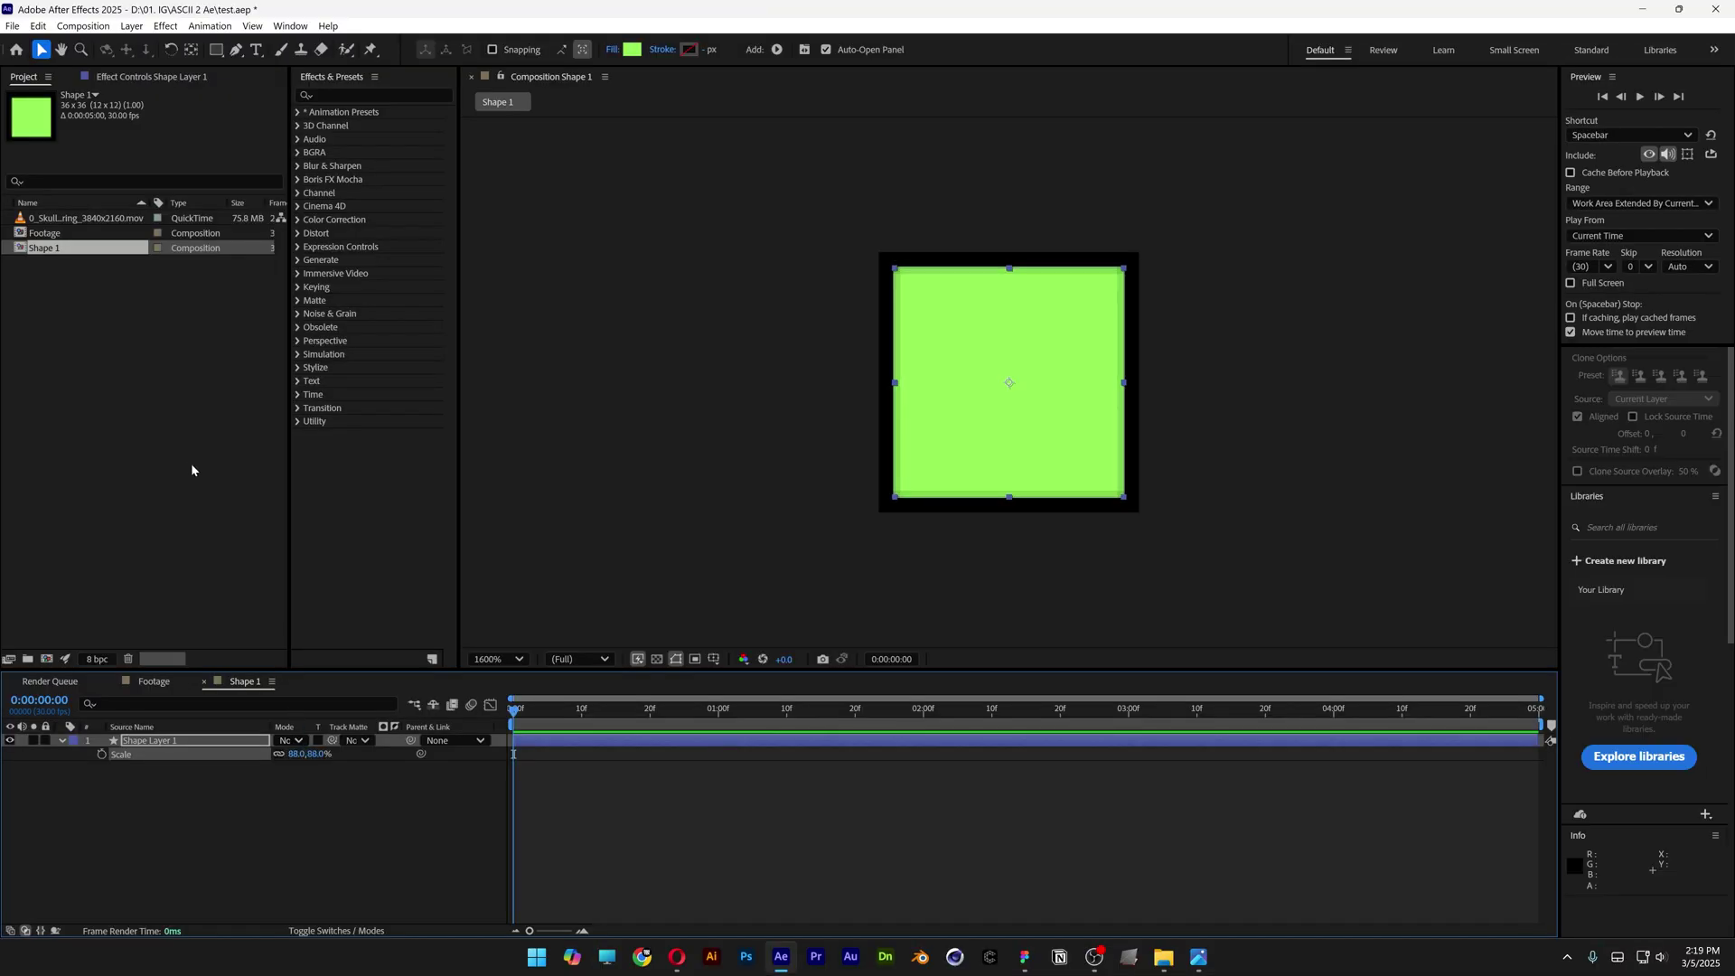
# Step: Create a new 1080×1080 composition named 'ASCII'
pyautogui.rightClick(186, 452)
pyautogui.click(214, 468)
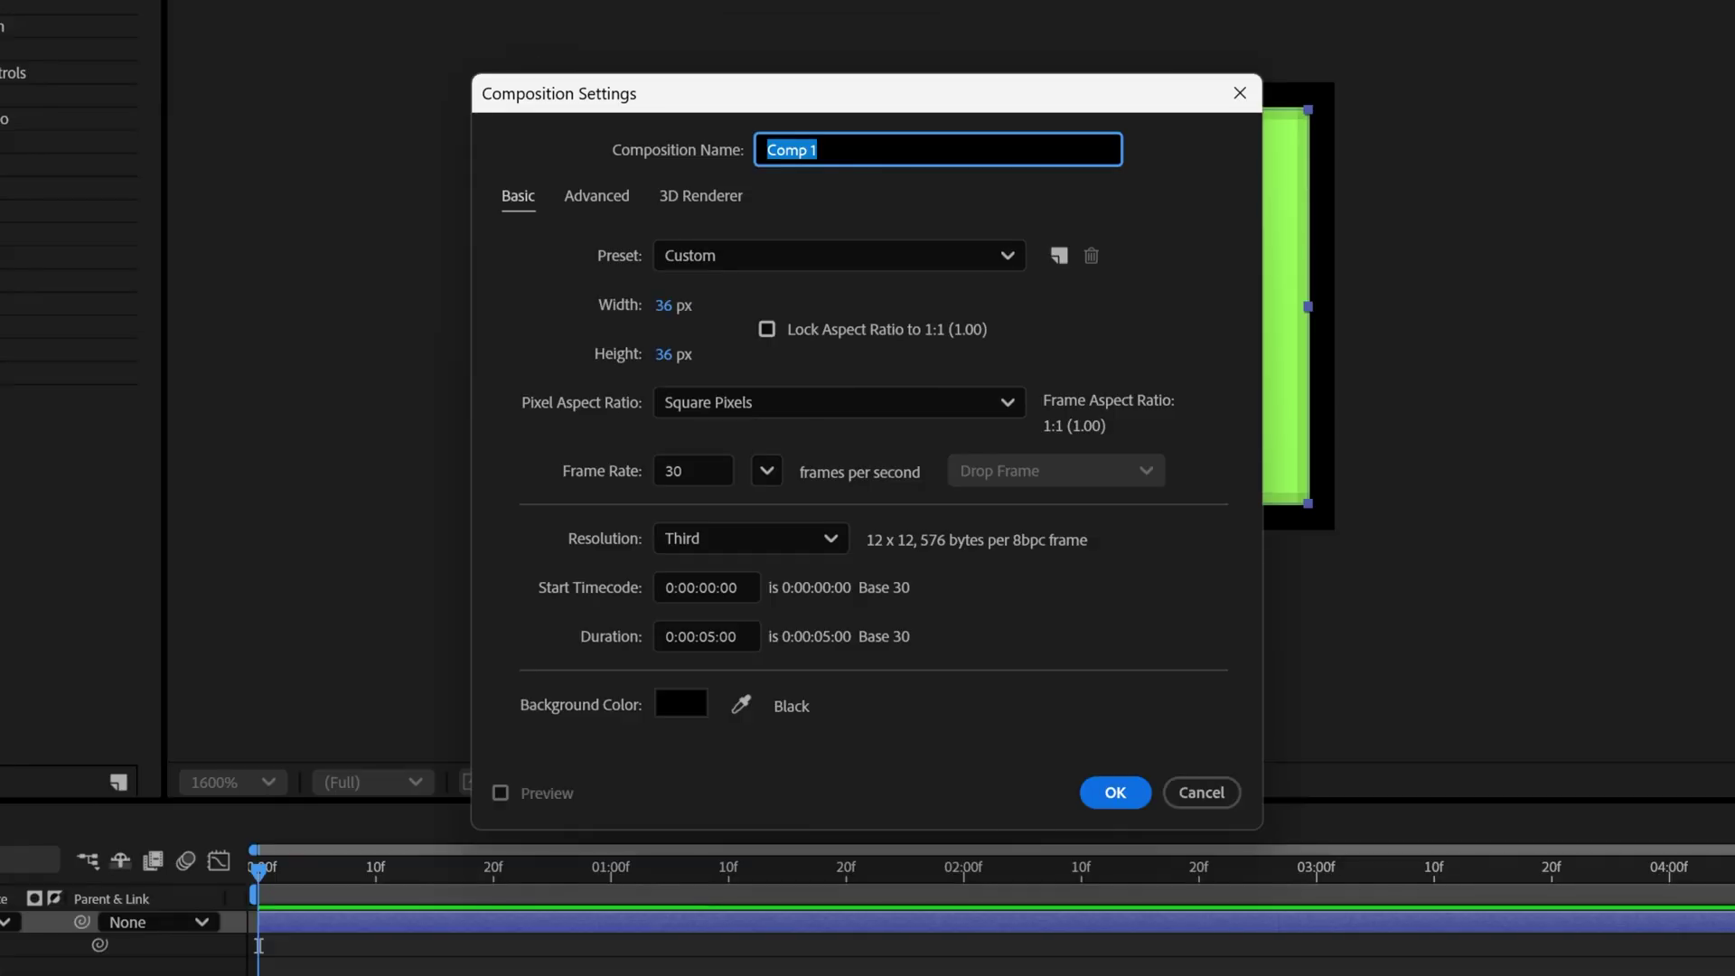
pyautogui.write('ASCII')
pyautogui.click(663, 306)
pyautogui.write('1080')
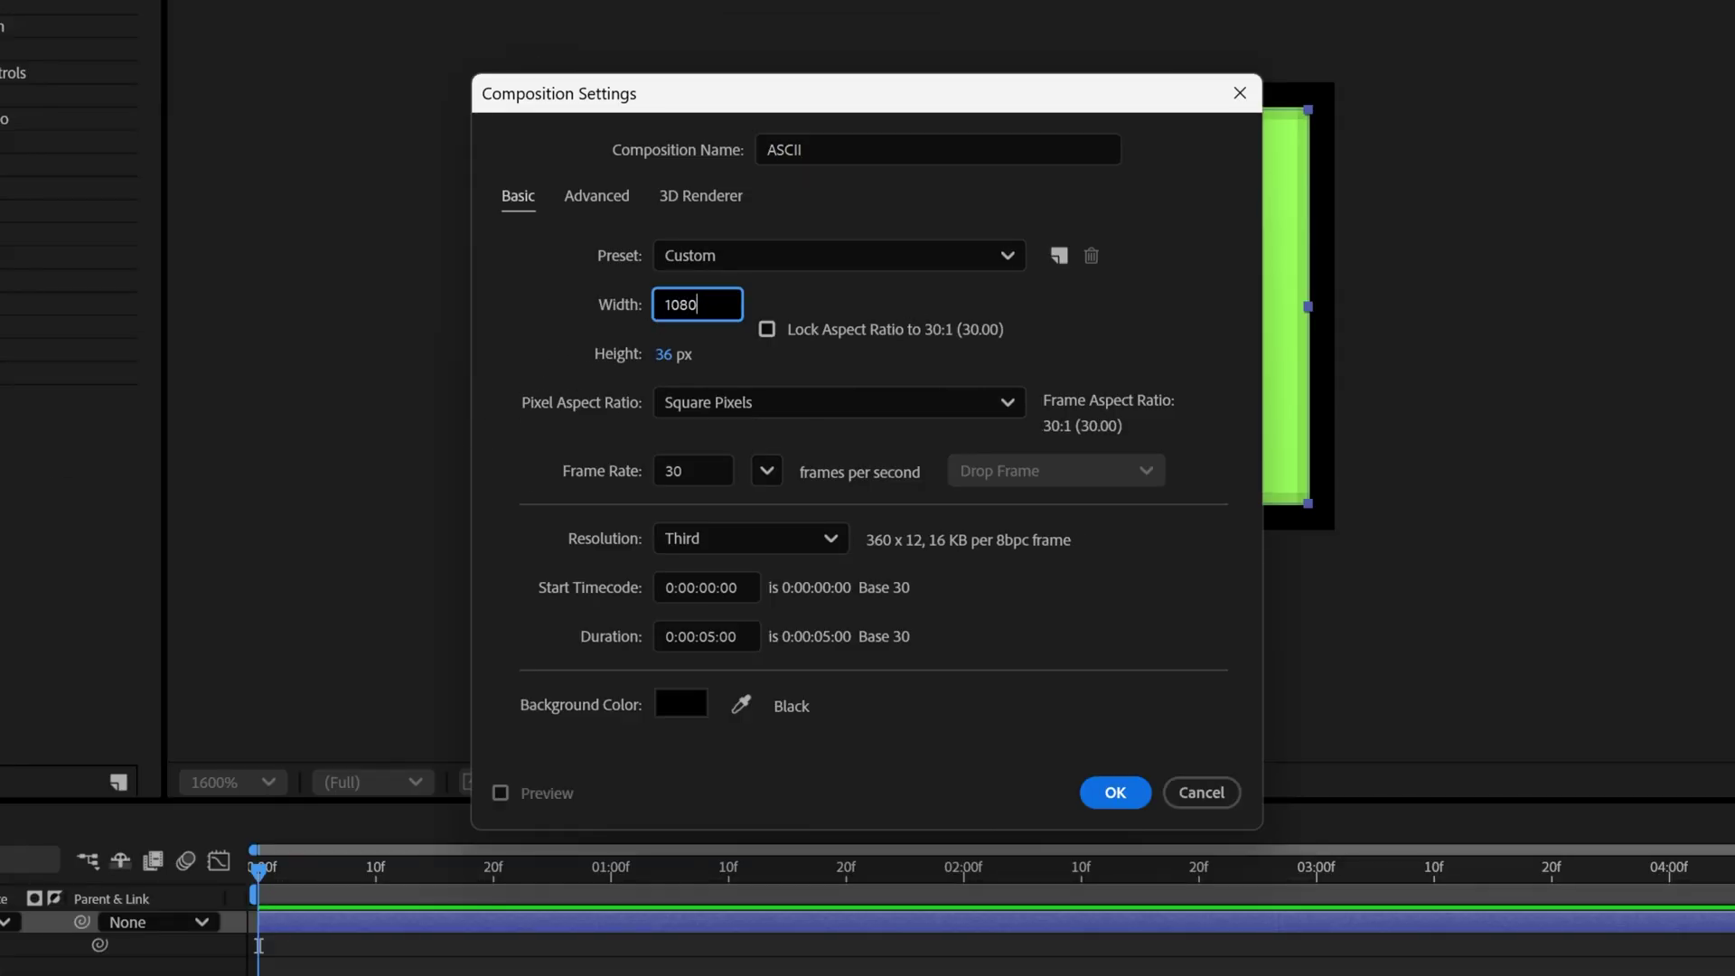
pyautogui.press('Tab')
pyautogui.write('1080')
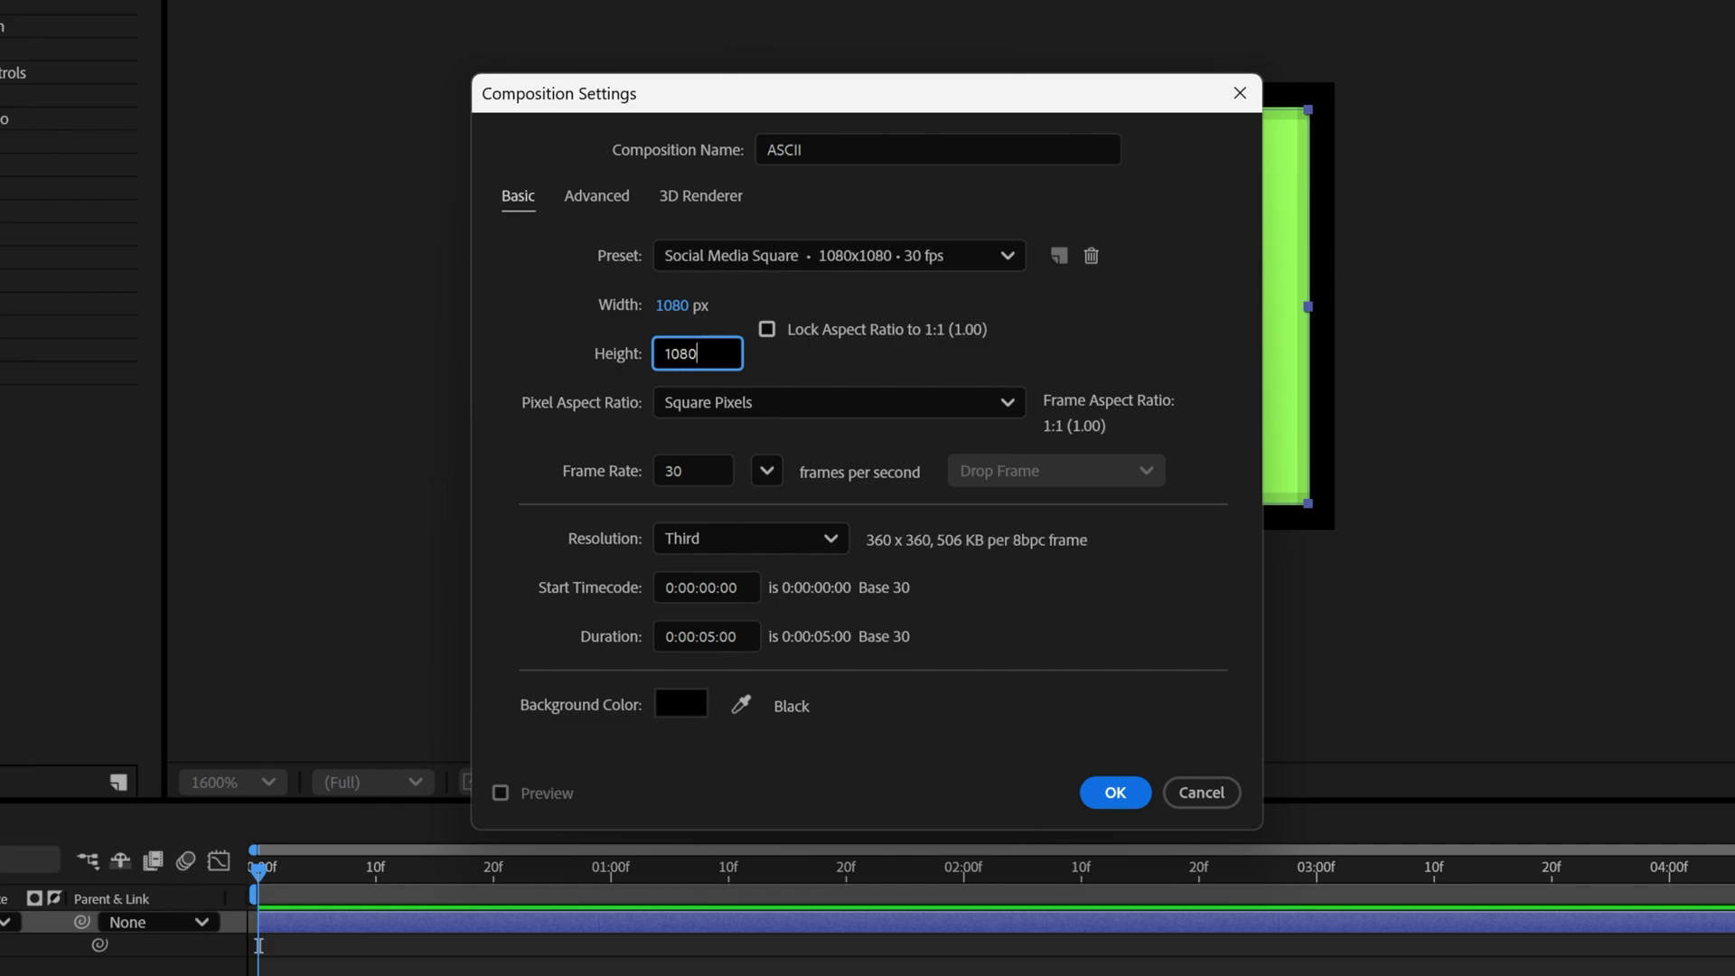
pyautogui.click(1139, 802)
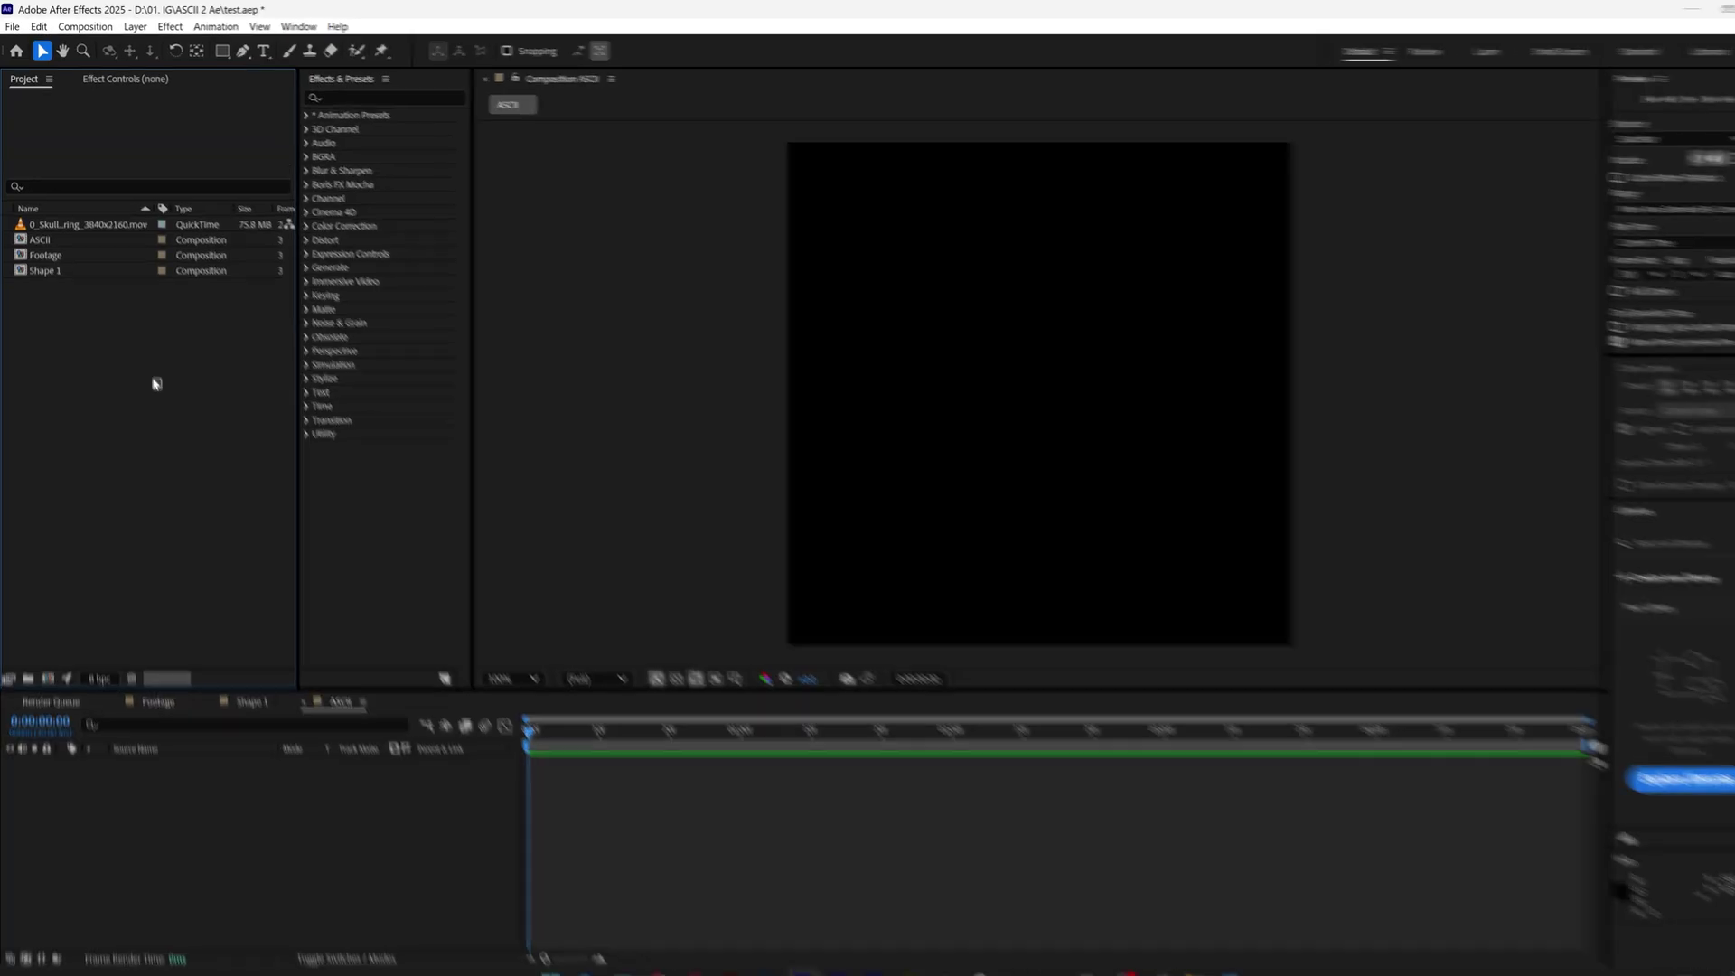
# Step: Add Footage and Shape 1 to ASCII, hide Footage, and align Shape 1 top-left
pyautogui.moveTo(267, 644); pyautogui.dragTo(403, 683)
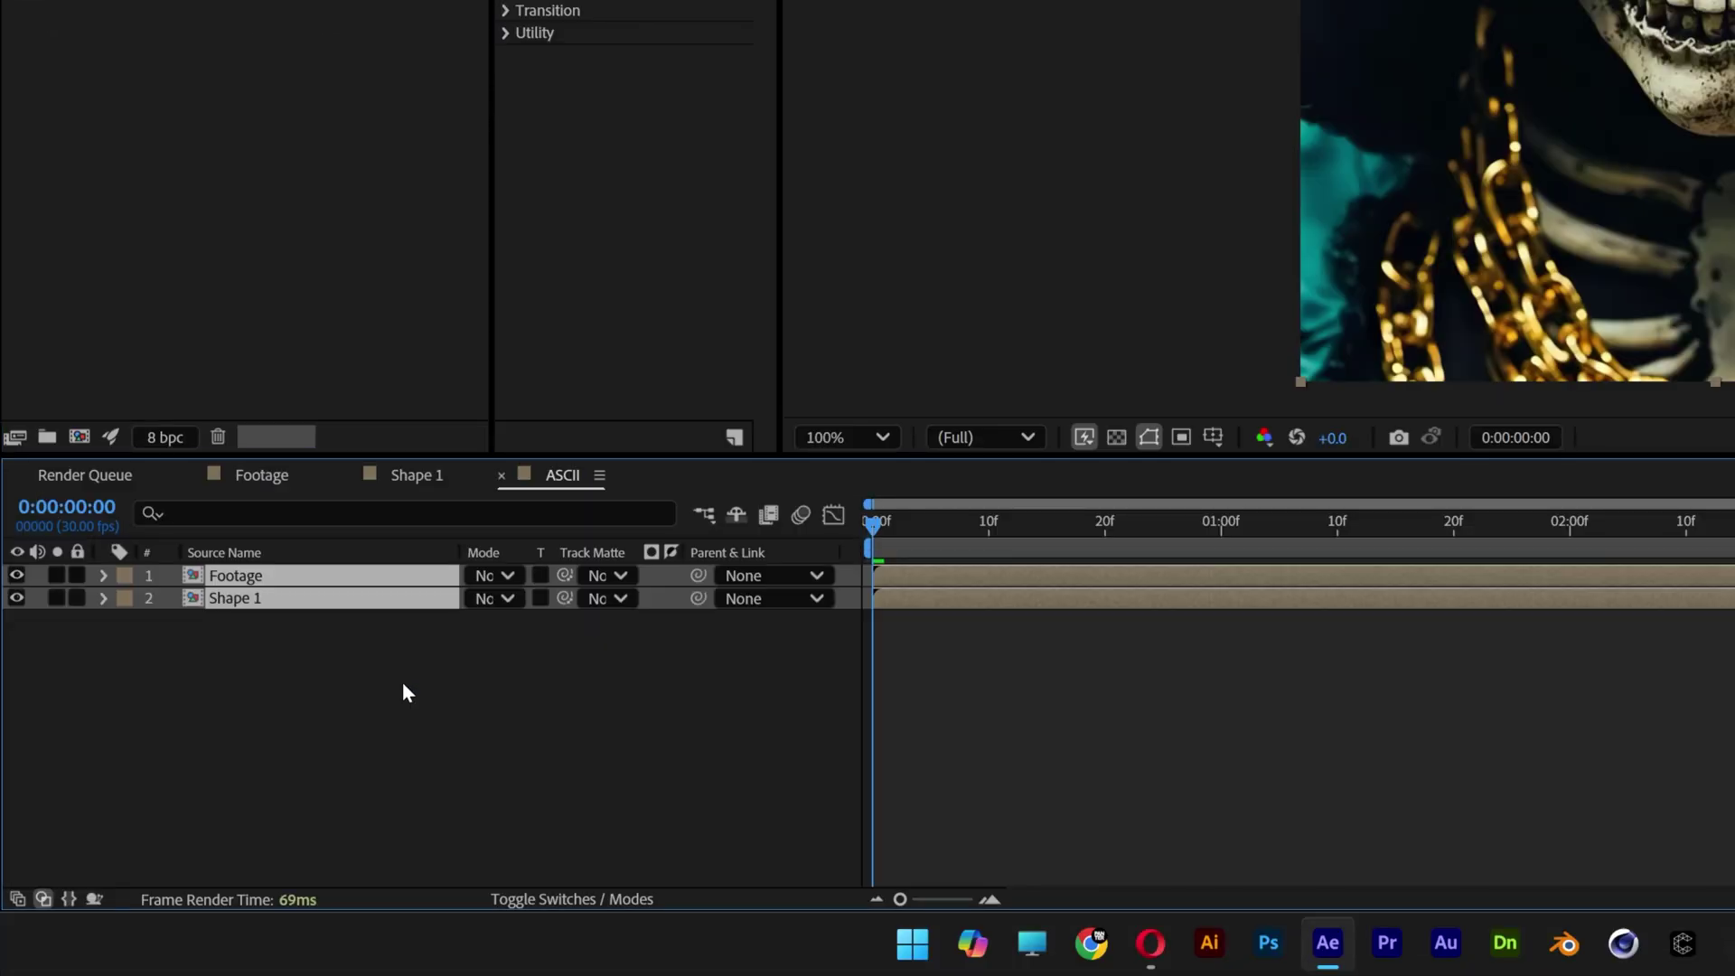
pyautogui.click(16, 576)
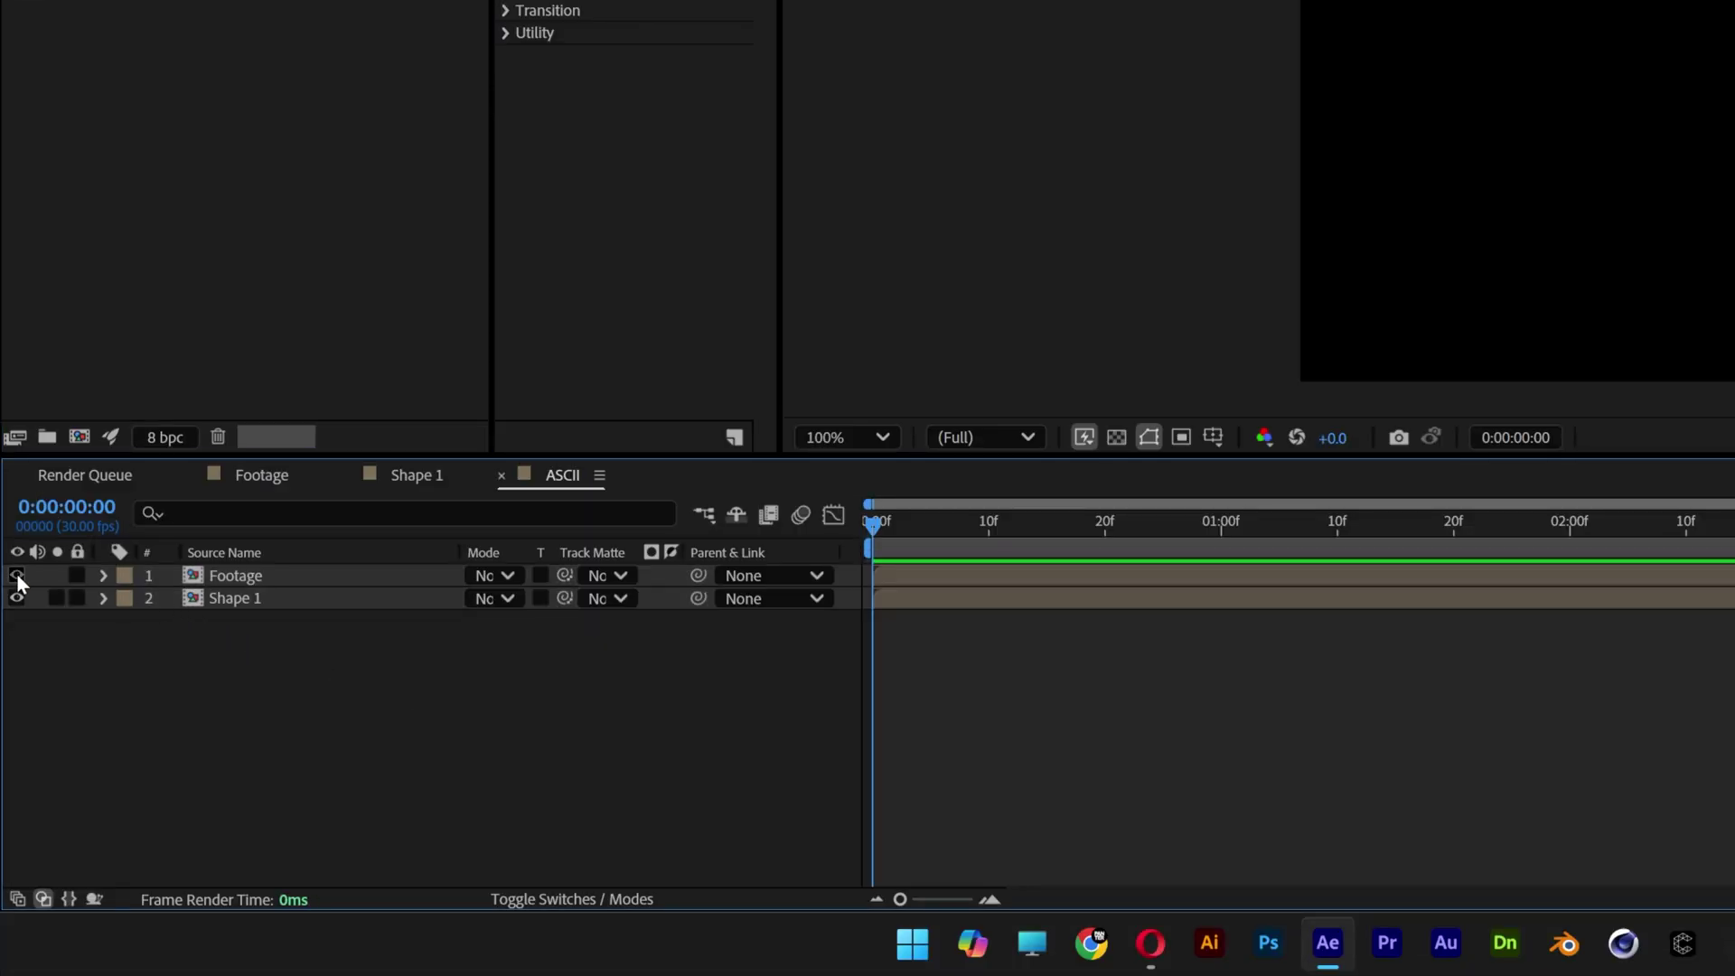
pyautogui.click(280, 603)
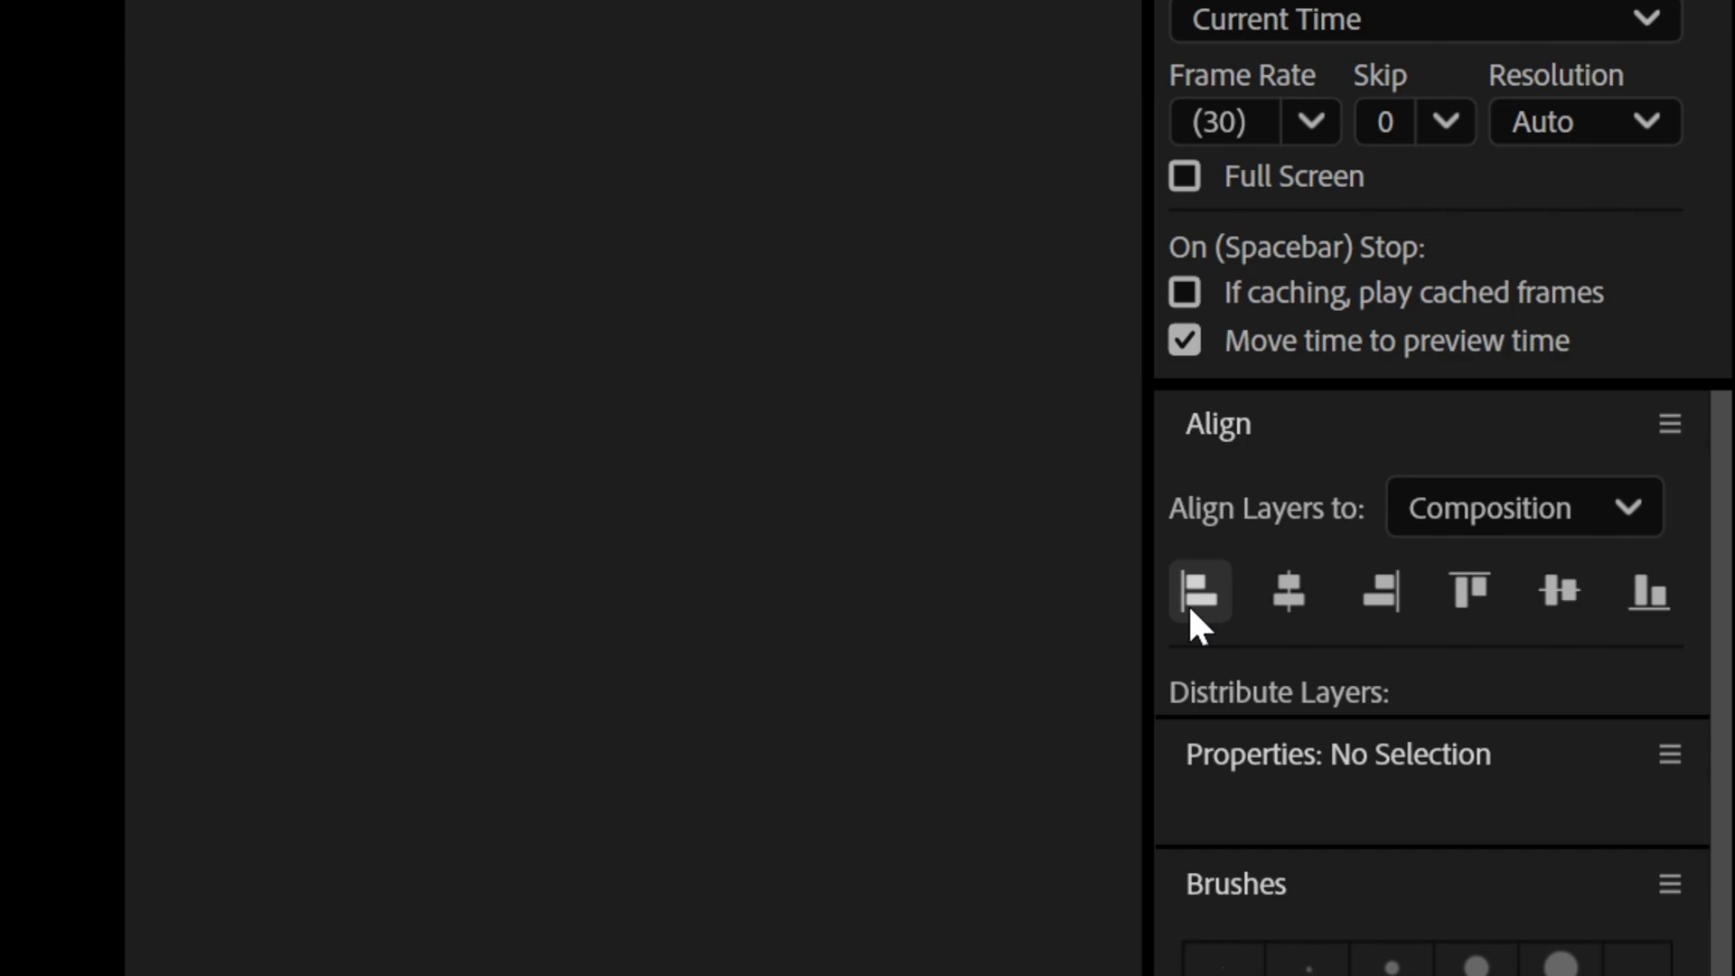
pyautogui.click(1187, 602)
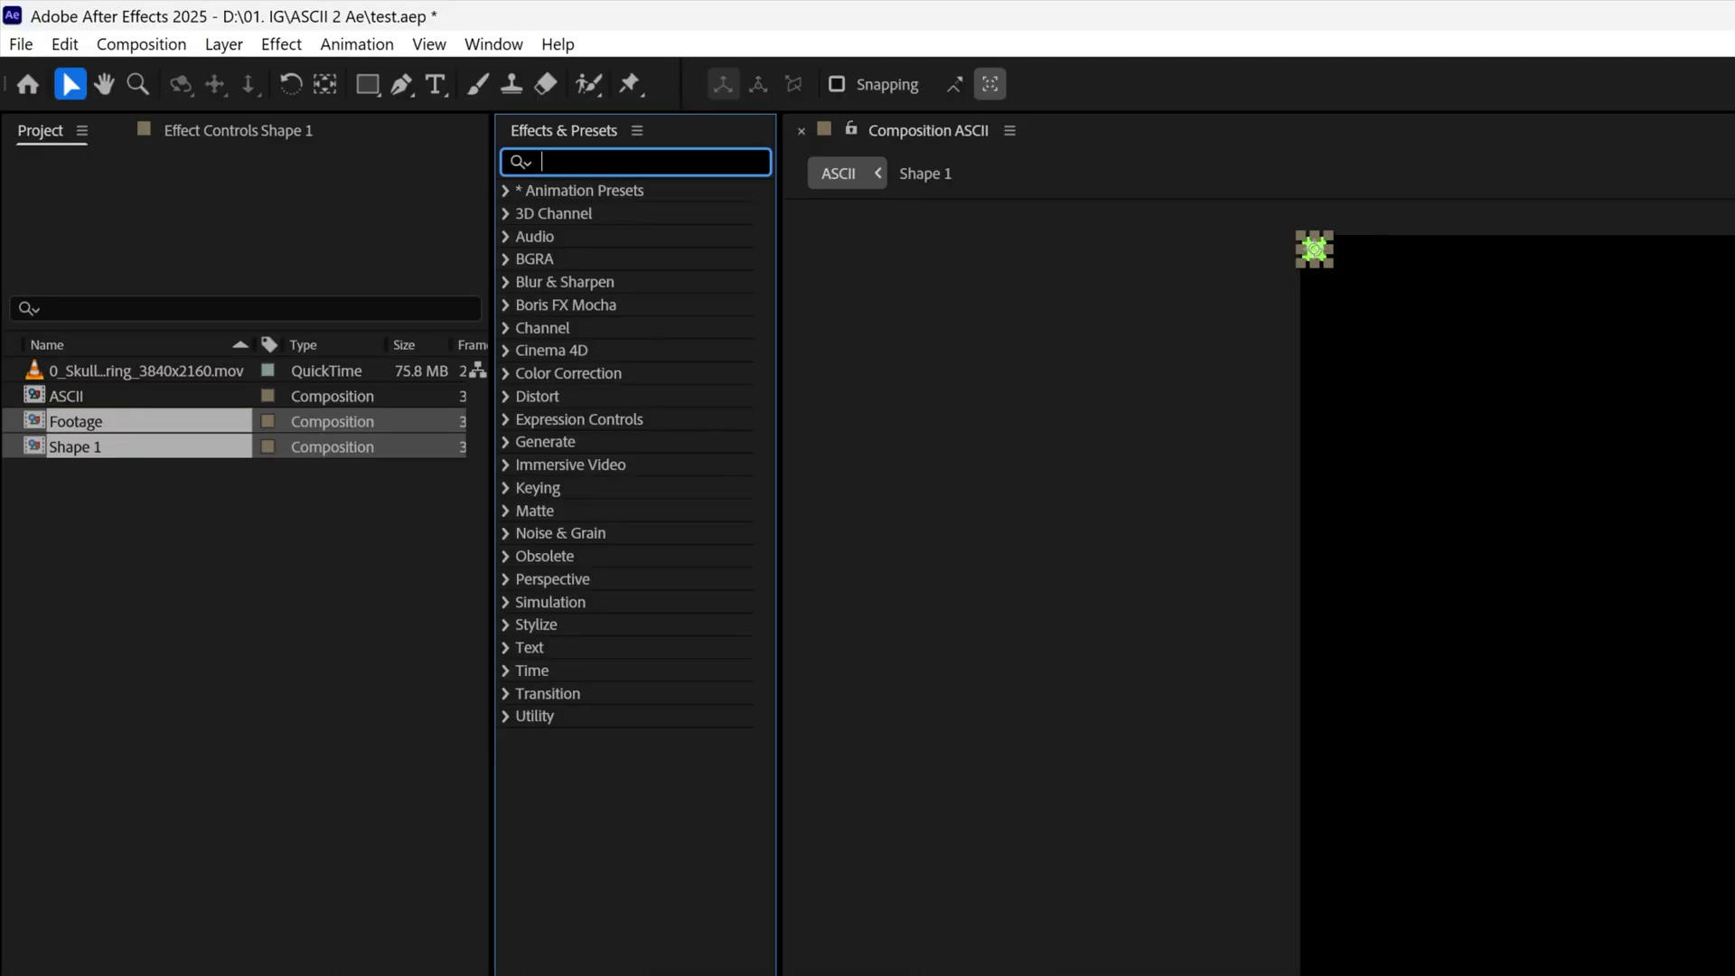
# Step: Apply CC RepeTile to Shape 1 with Expand Right and Expand Down at 1048
pyautogui.write('repeti')
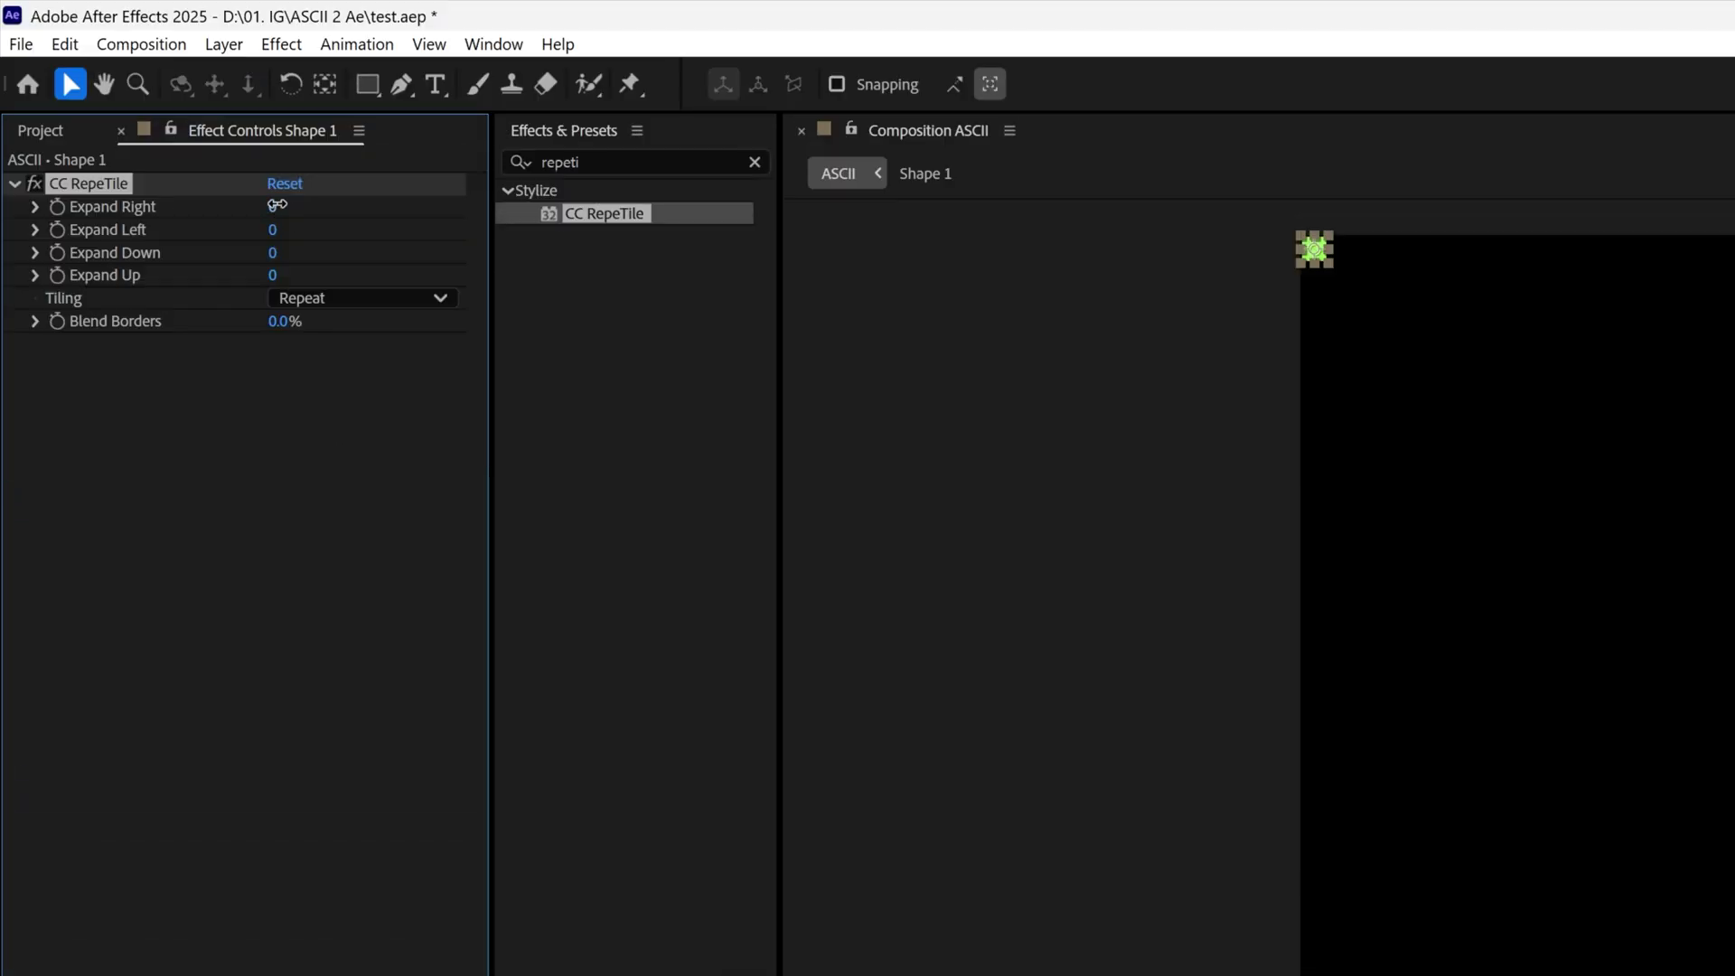
pyautogui.moveTo(278, 205); pyautogui.dragTo(1522, 289)
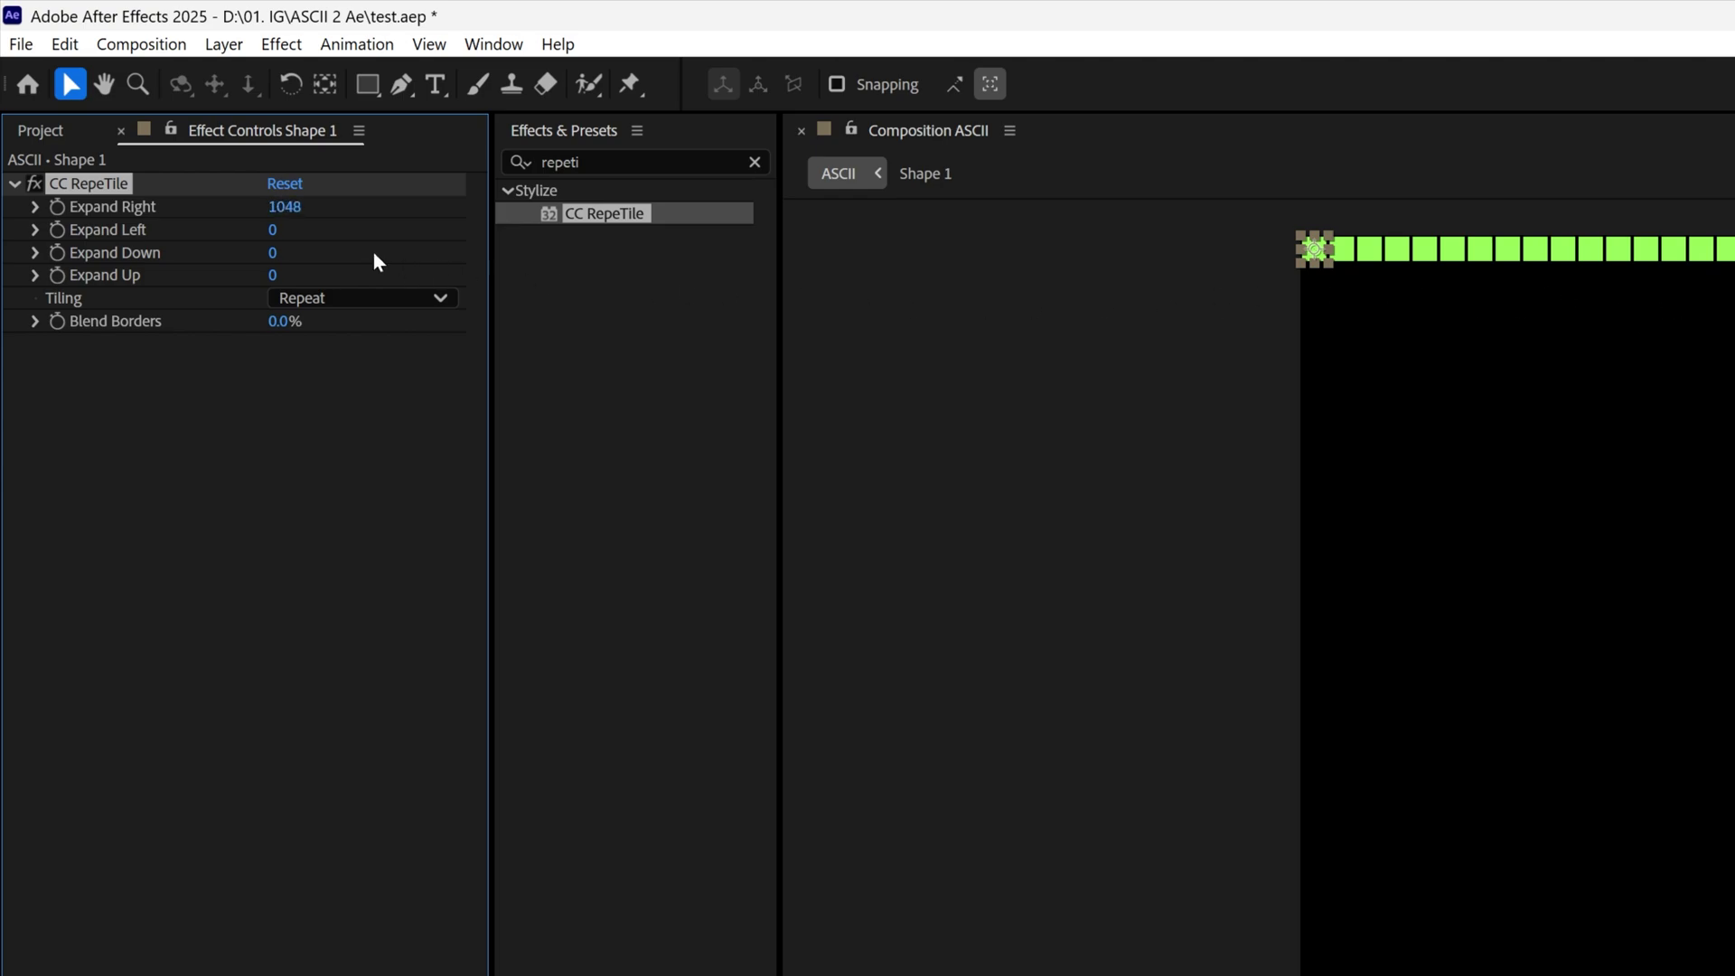
pyautogui.click(292, 206)
pyautogui.press('Return')
pyautogui.click(273, 252)
pyautogui.write('1048')
pyautogui.press('Return')
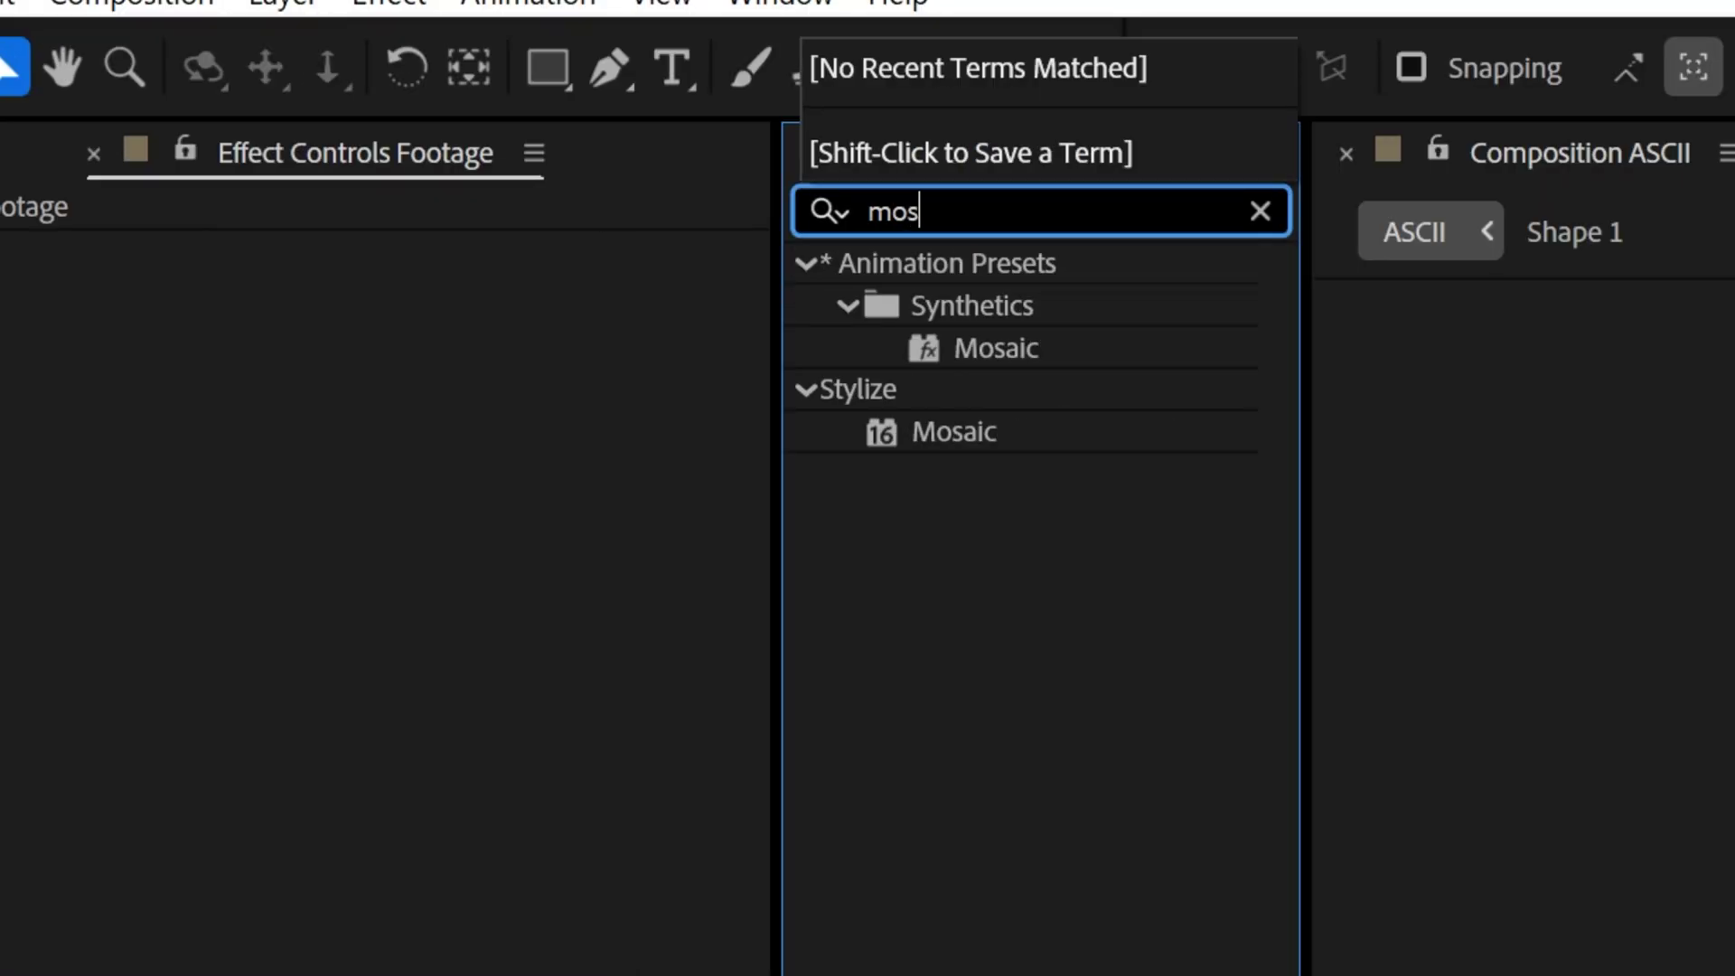
# Step: Apply Mosaic to the Footage layer and check the Footage (1080) and Shape 1 (36) comp sizes
pyautogui.moveTo(964, 435); pyautogui.dragTo(490, 398)
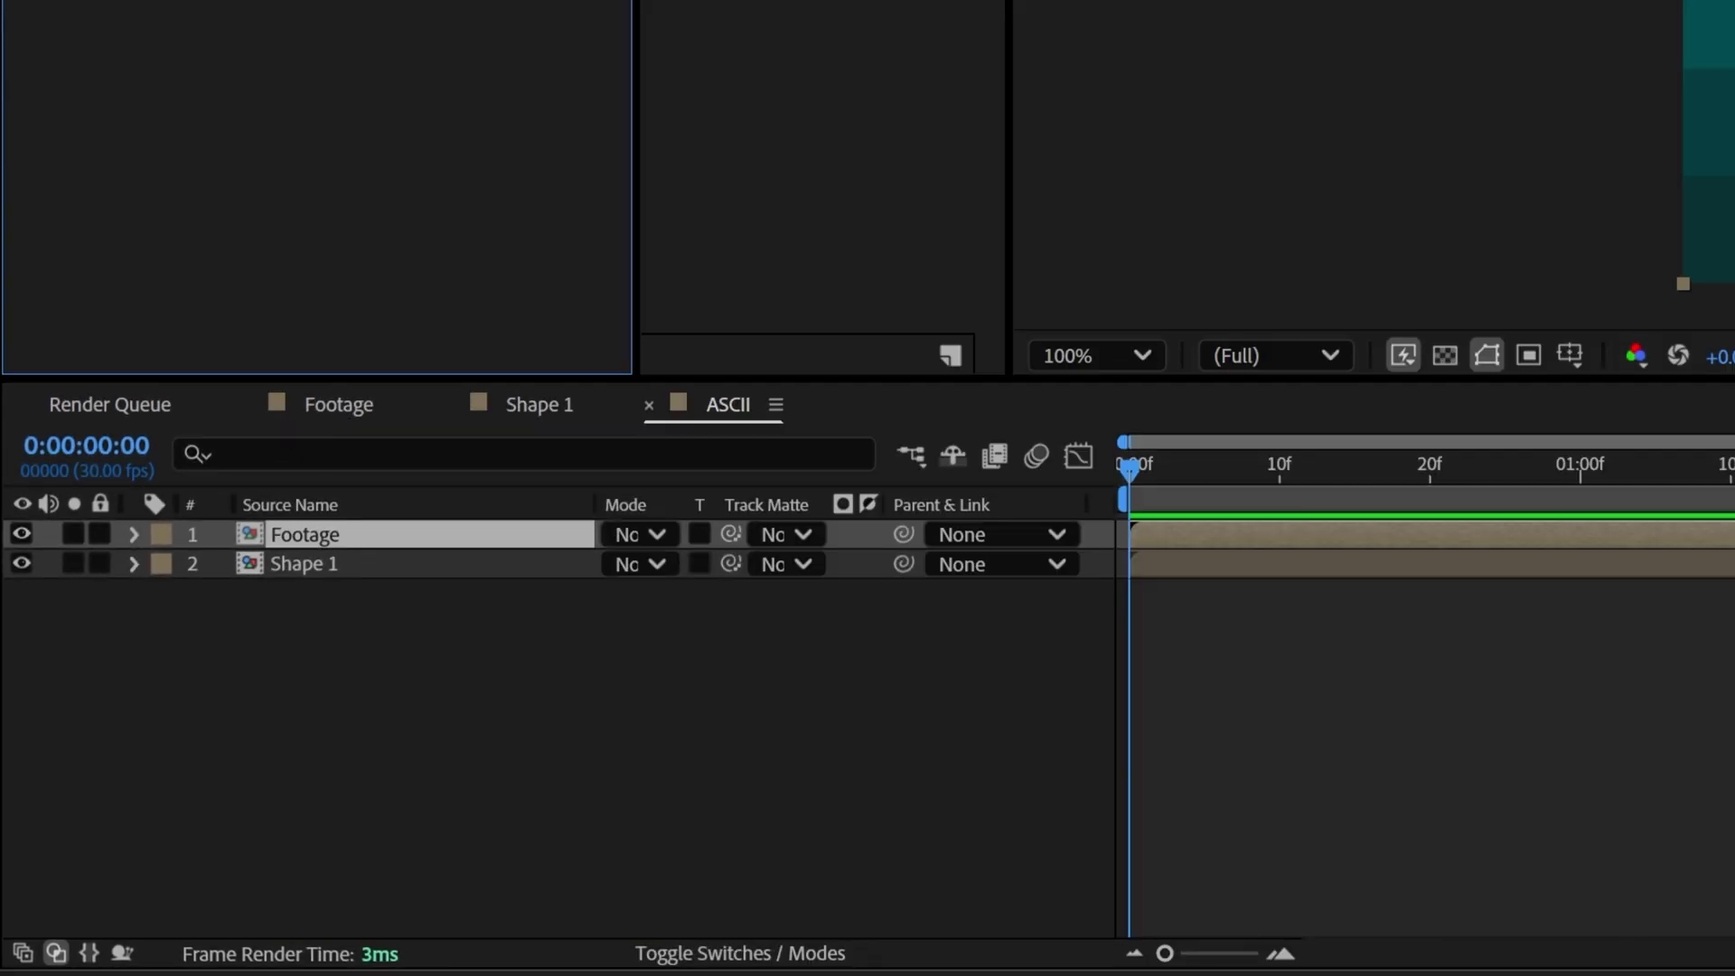
pyautogui.click(332, 403)
pyautogui.click(83, 26)
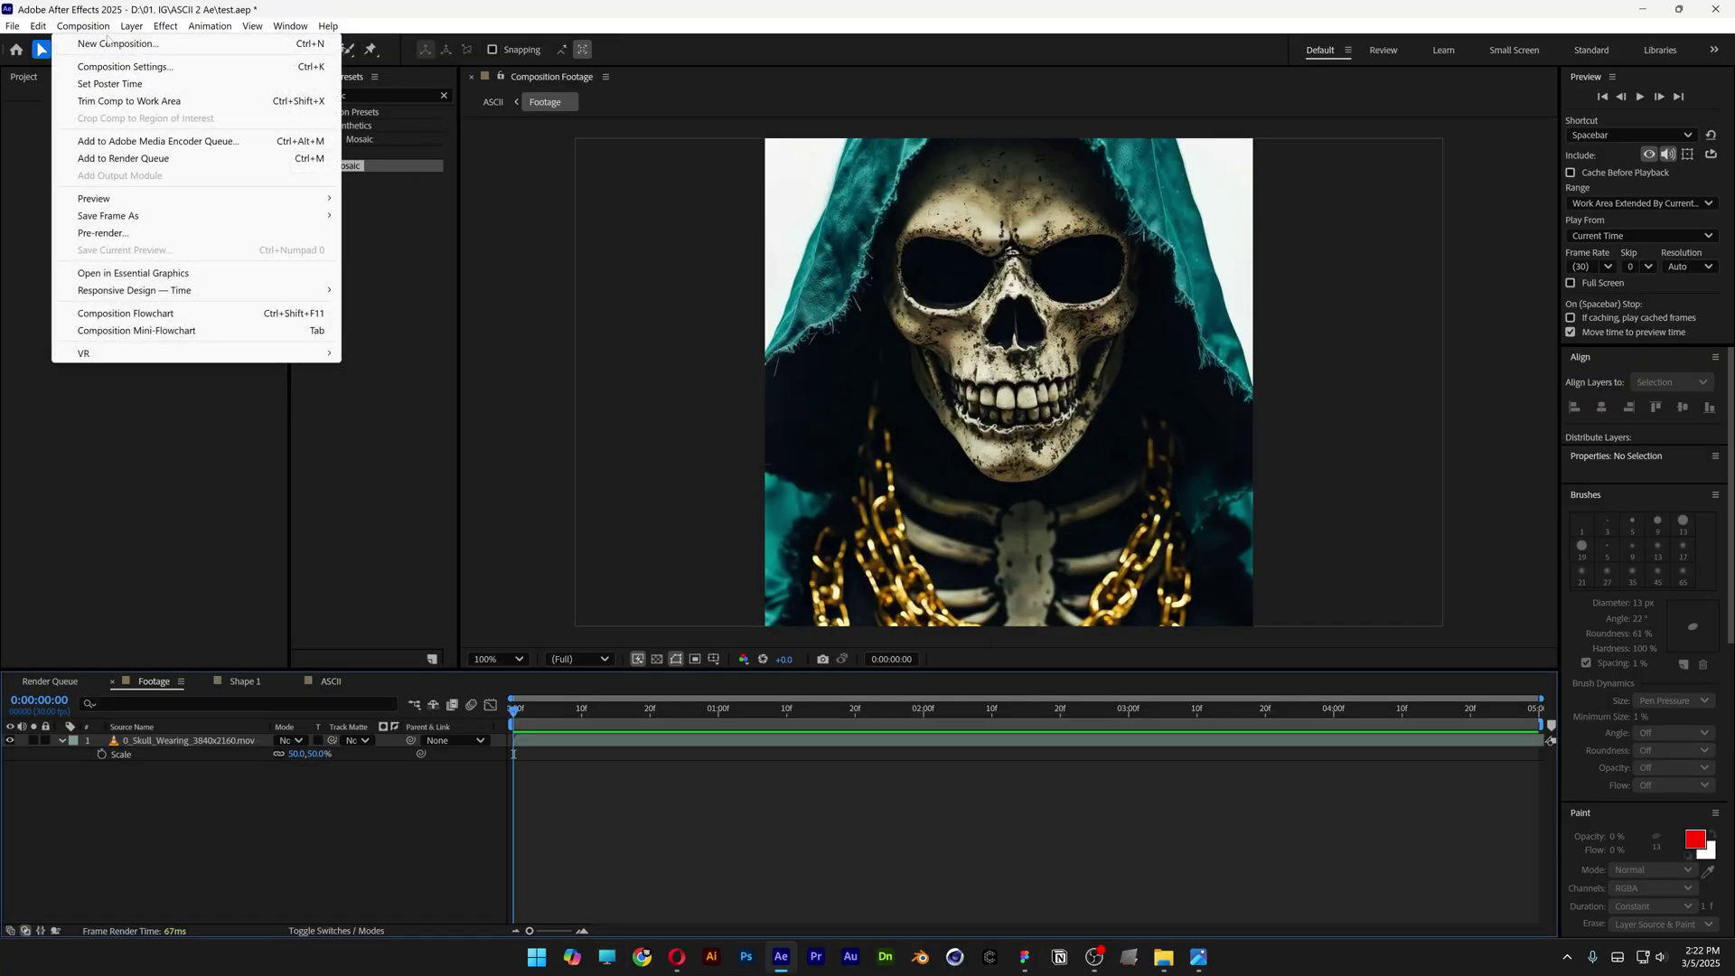
pyautogui.click(136, 67)
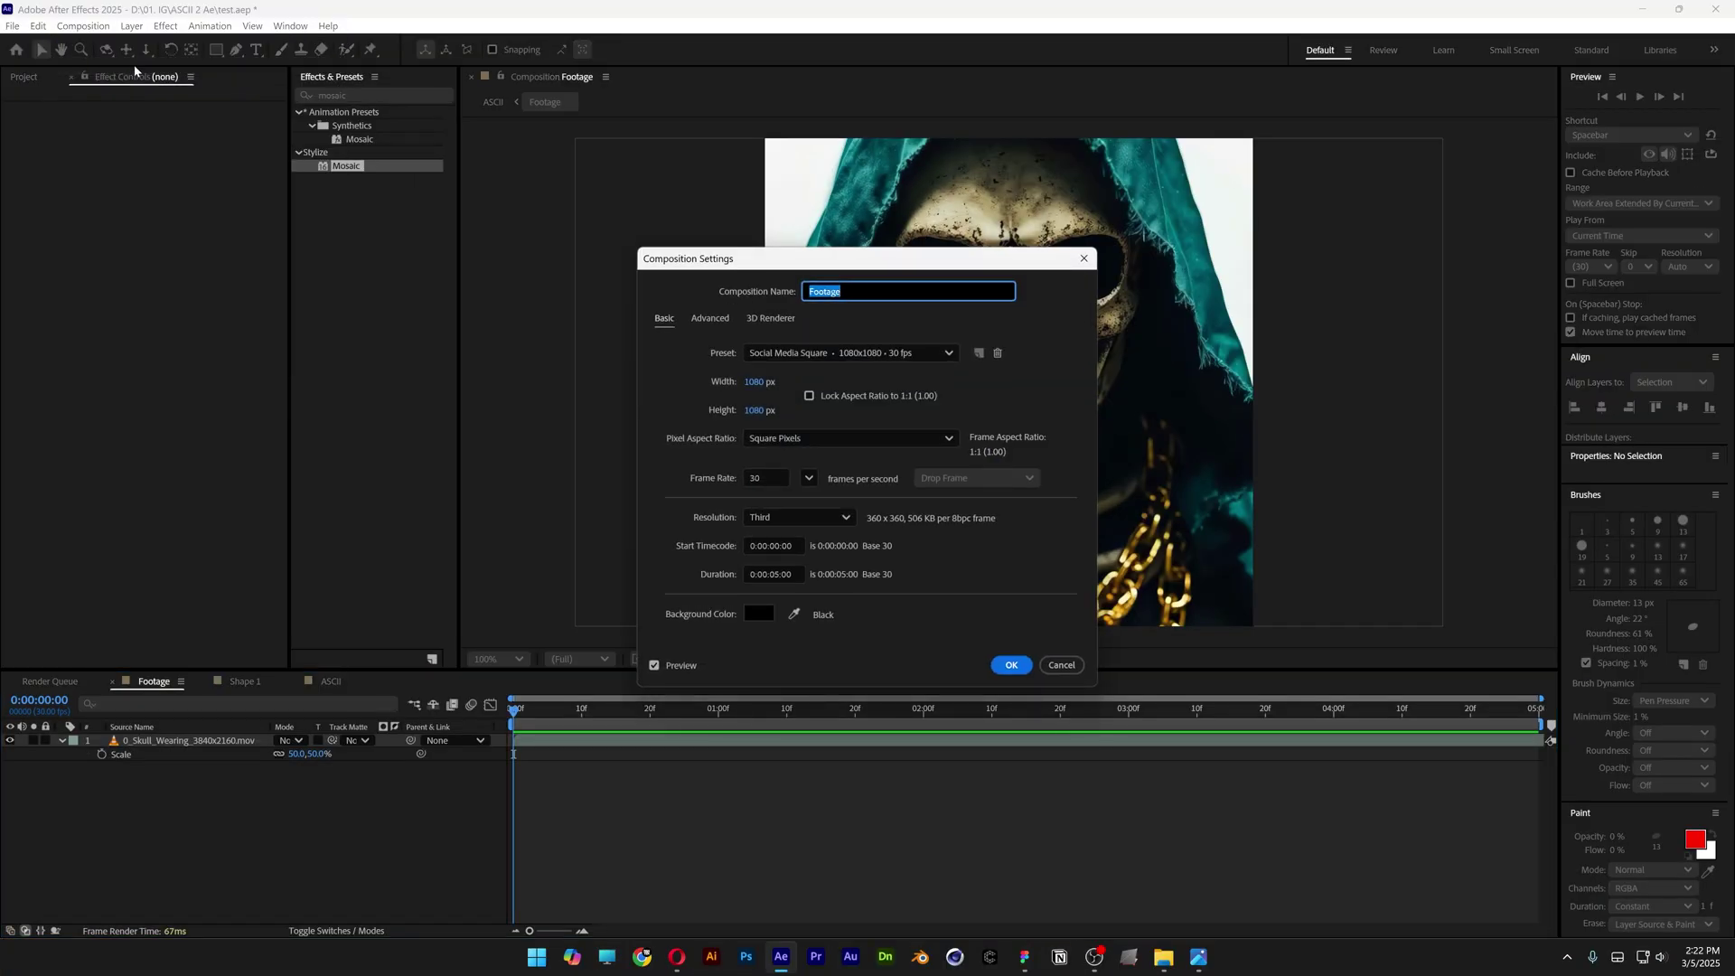
pyautogui.press('Escape')
pyautogui.click(244, 682)
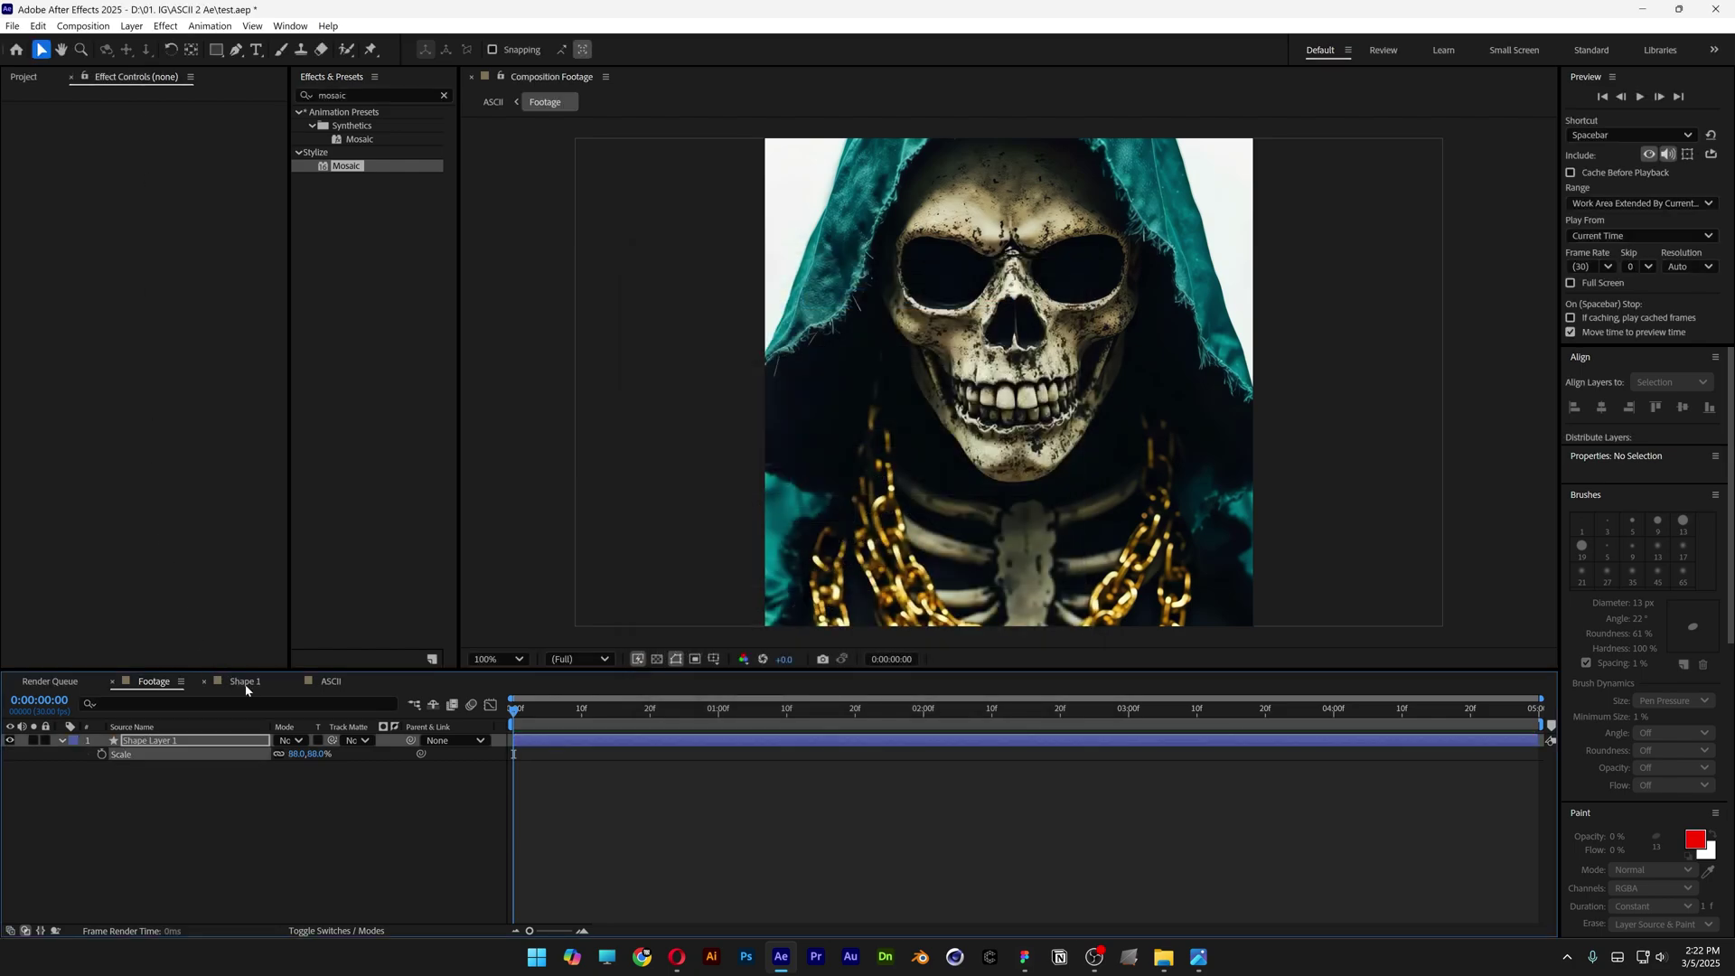
pyautogui.click(101, 27)
pyautogui.click(127, 67)
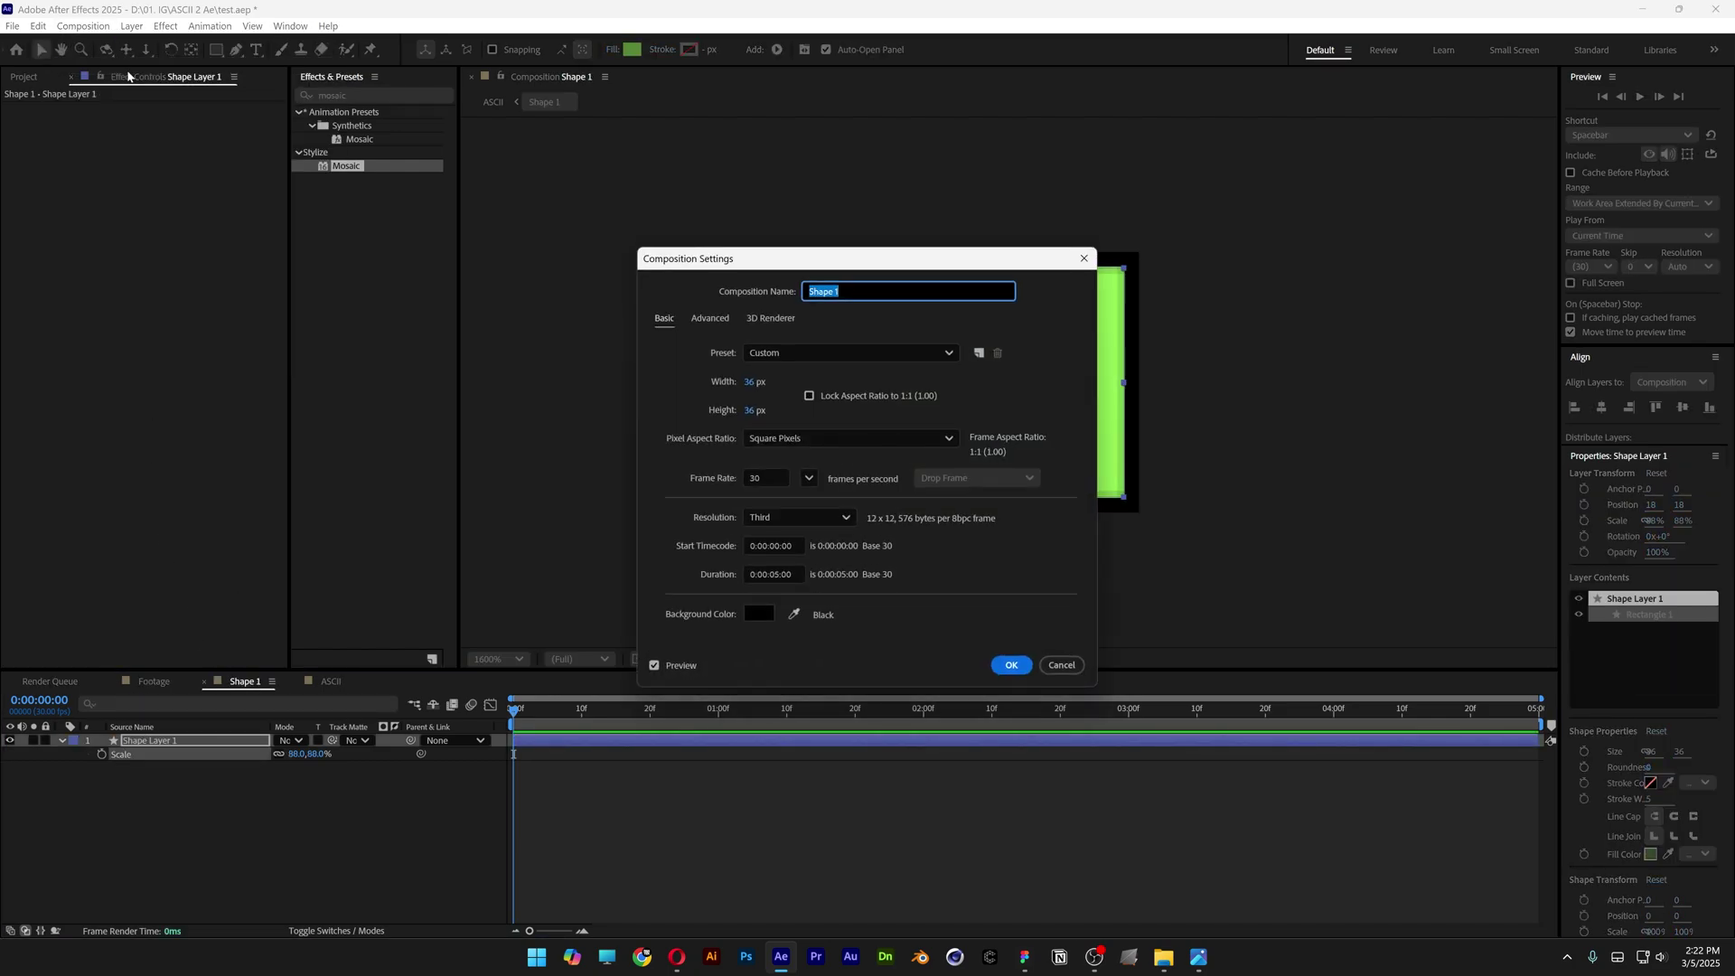
pyautogui.press('Escape')
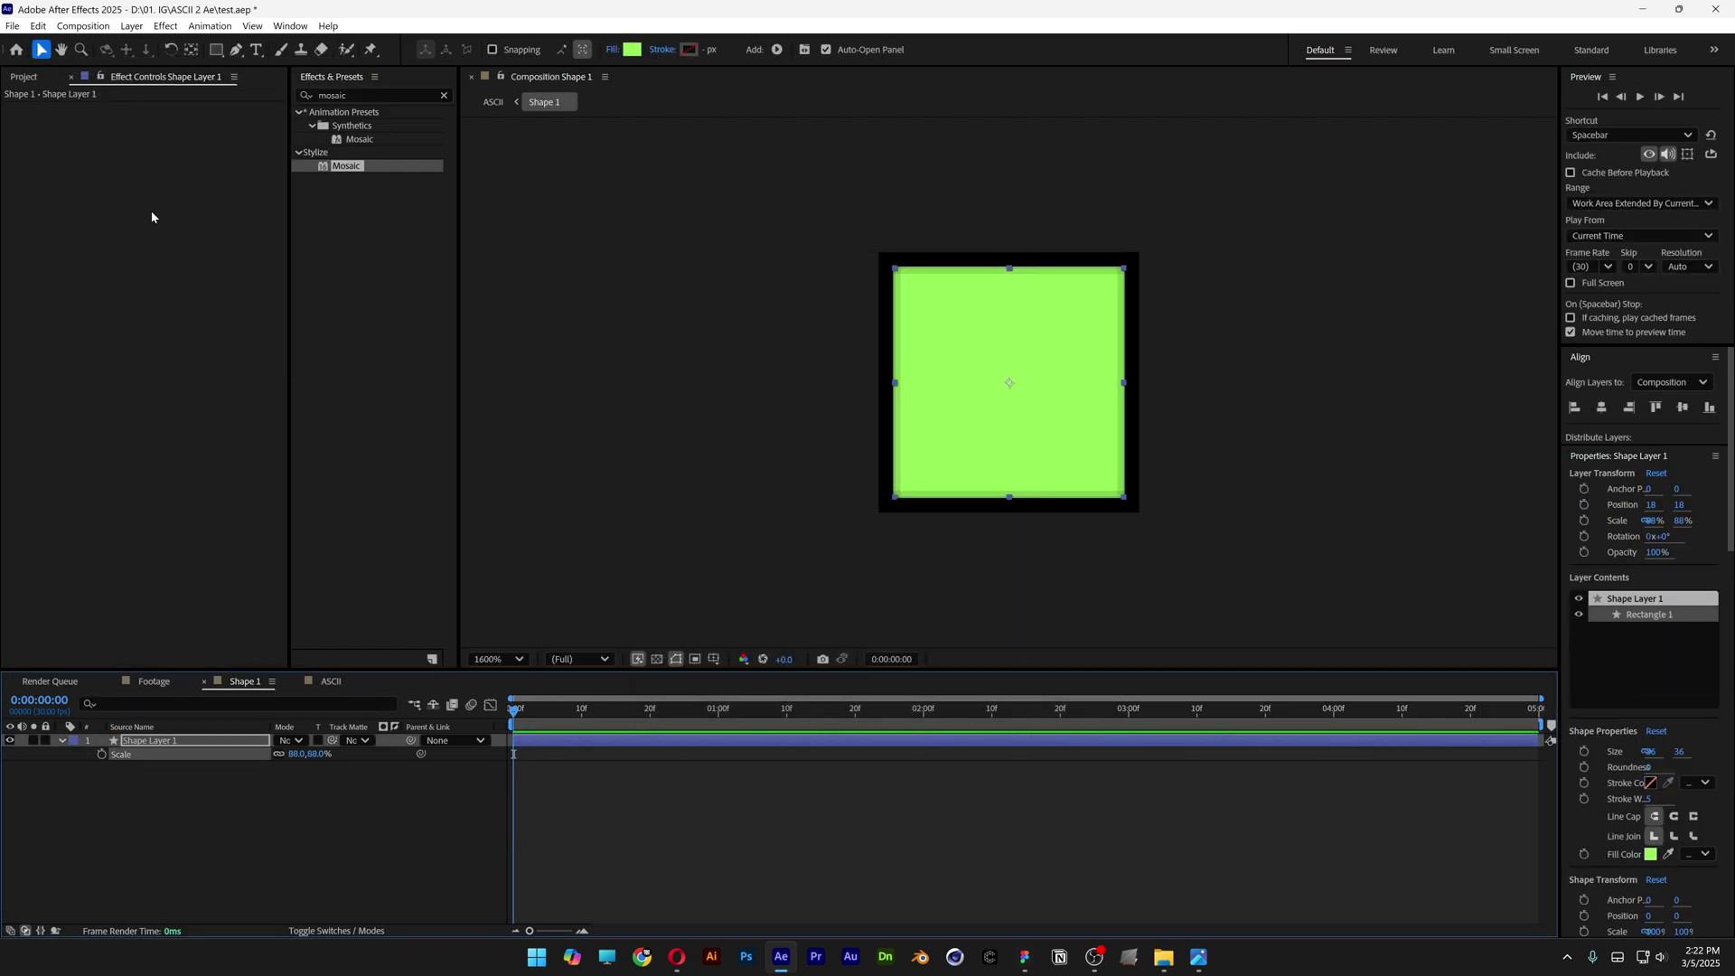
# Step: Set Mosaic Horizontal Blocks to 1080/36 (30) and Vertical Blocks to 30
pyautogui.click(331, 680)
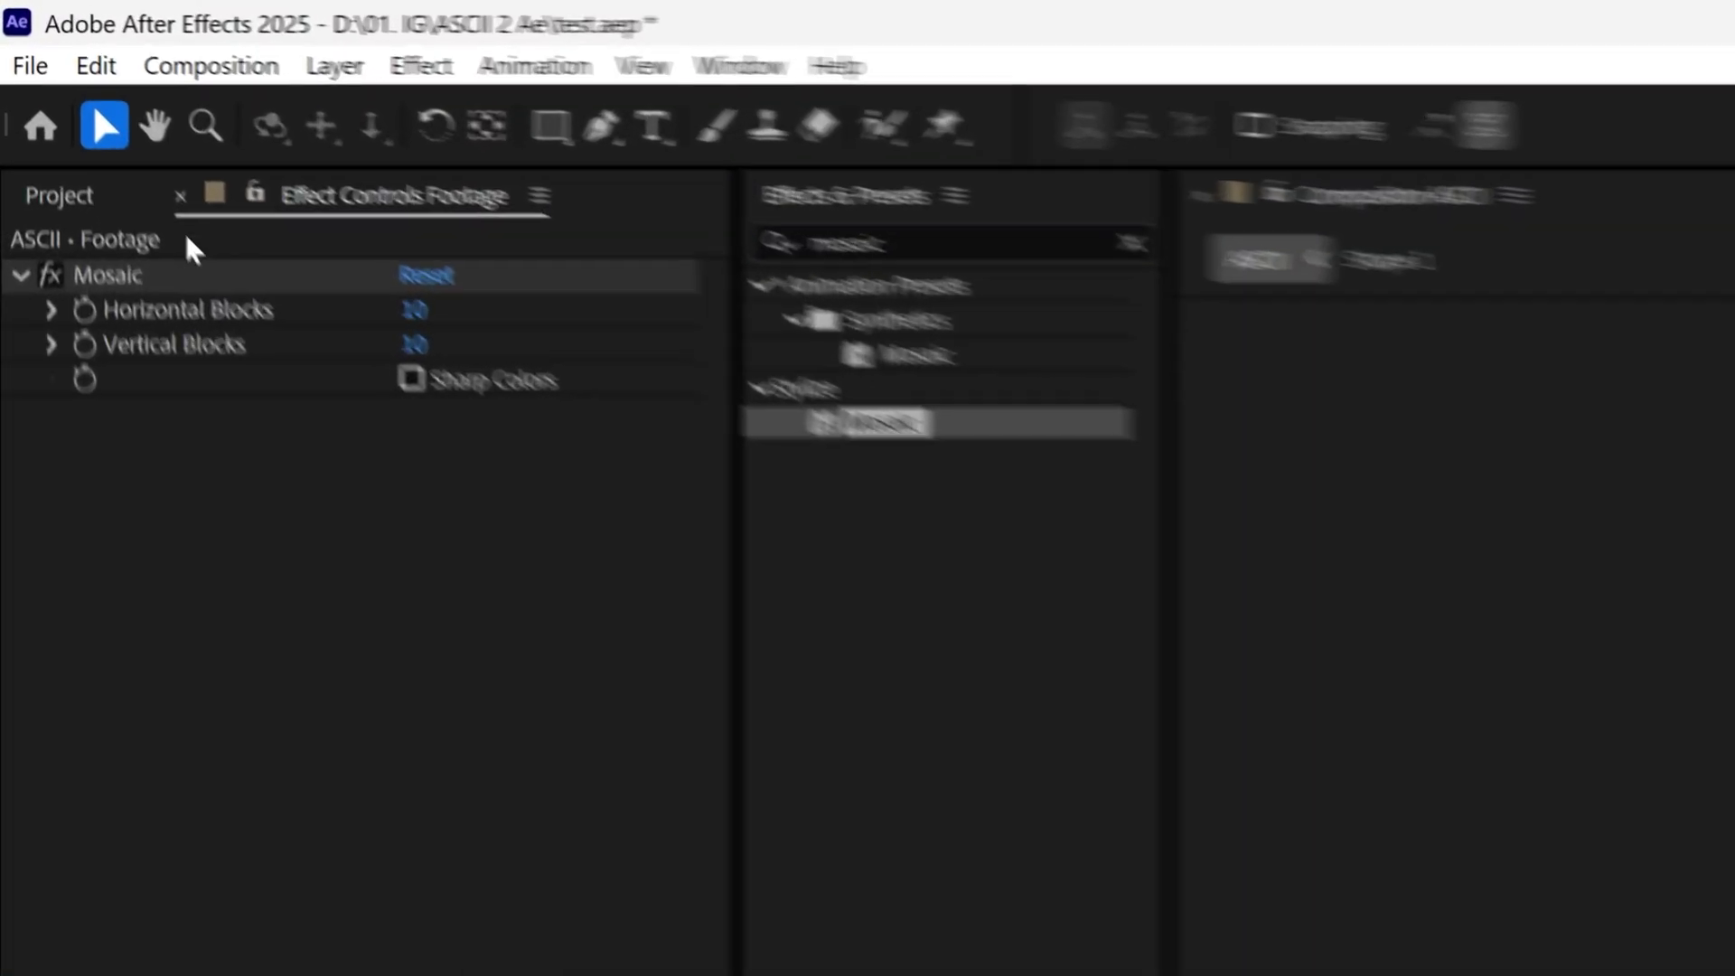
pyautogui.click(486, 366)
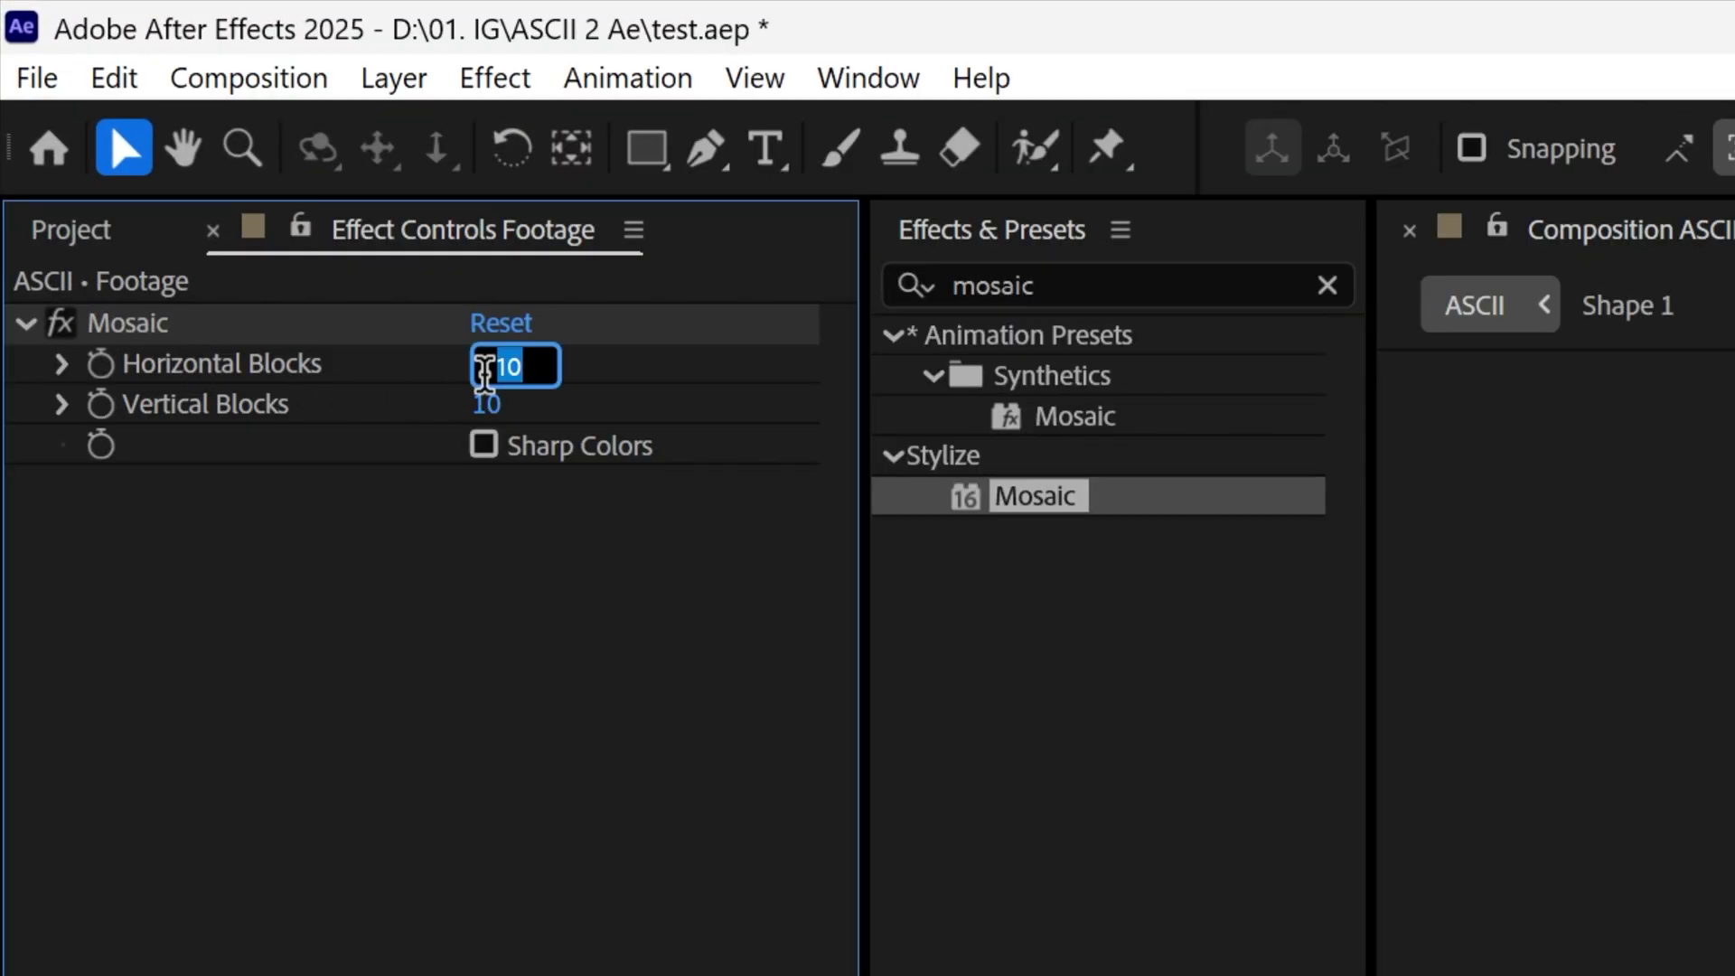
pyautogui.write('10')
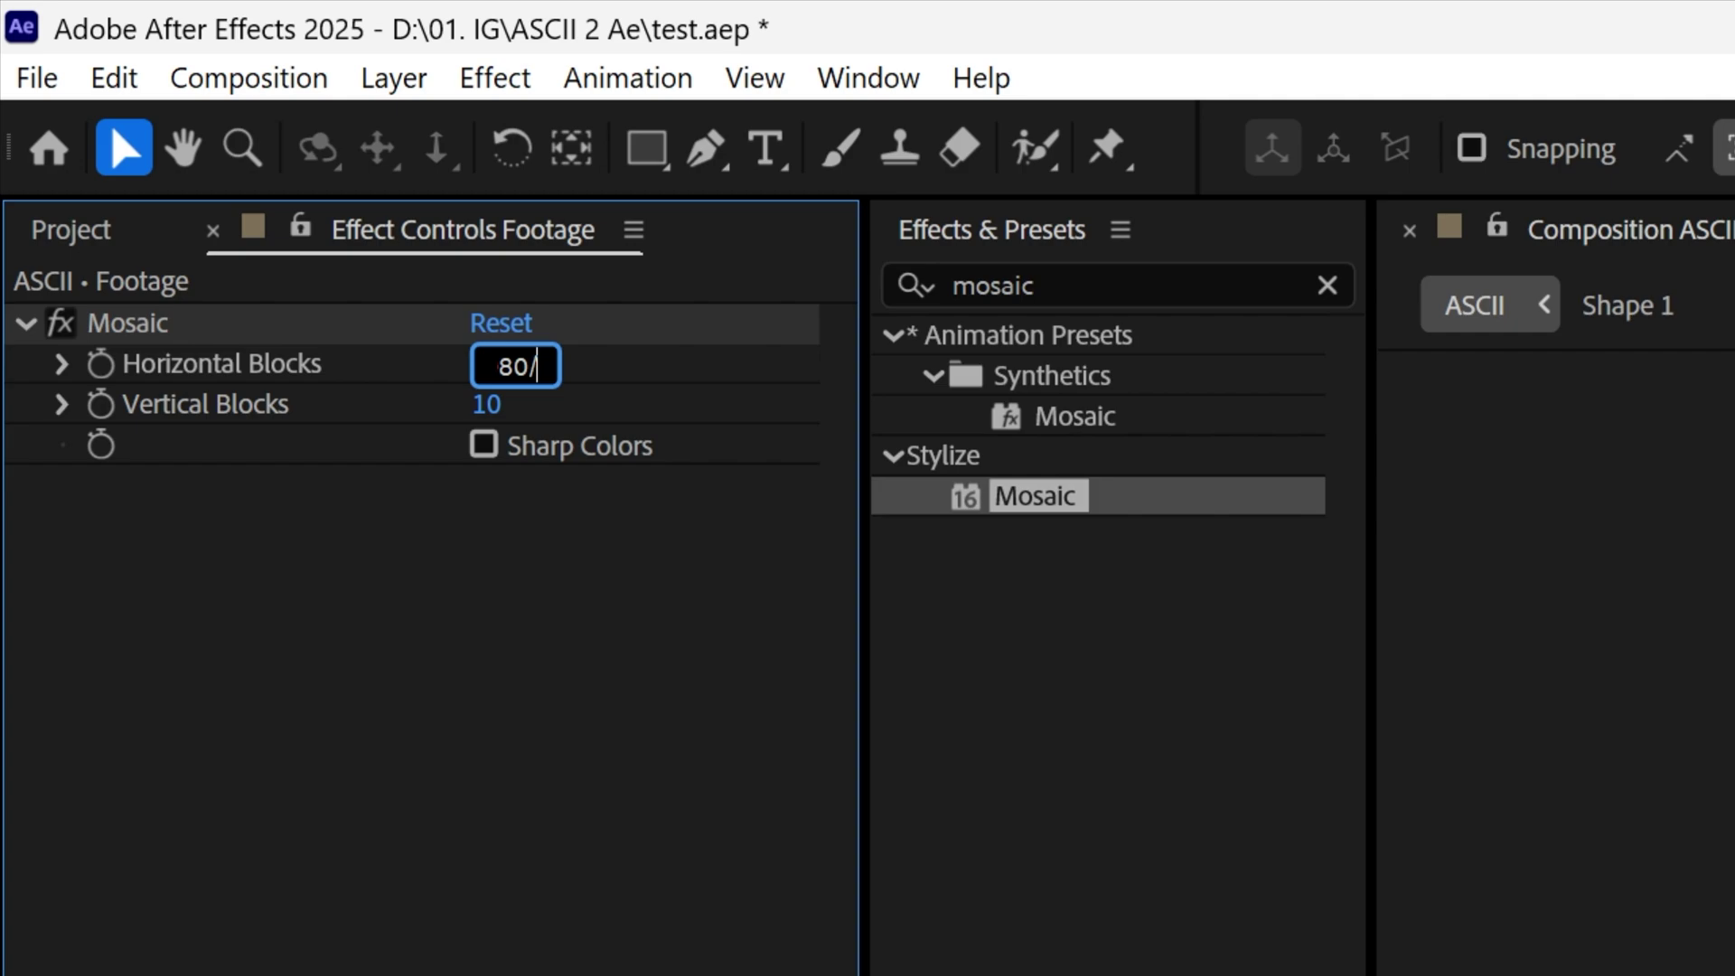
pyautogui.write('80/36')
pyautogui.press('Return')
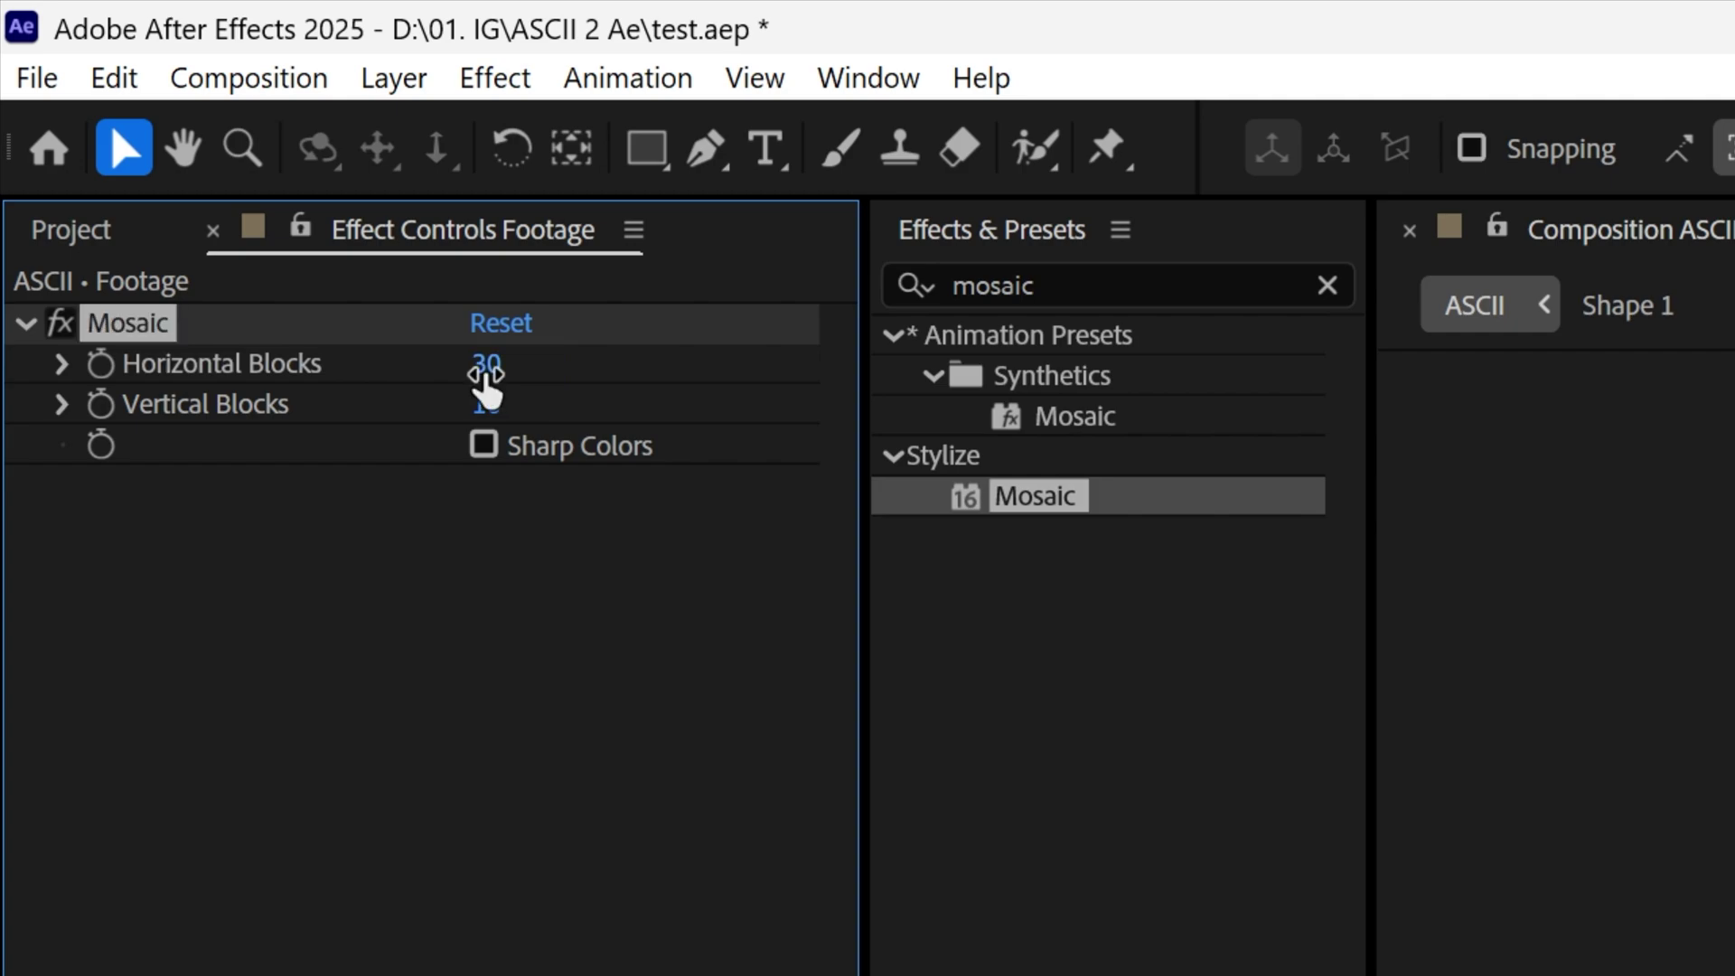
pyautogui.click(490, 404)
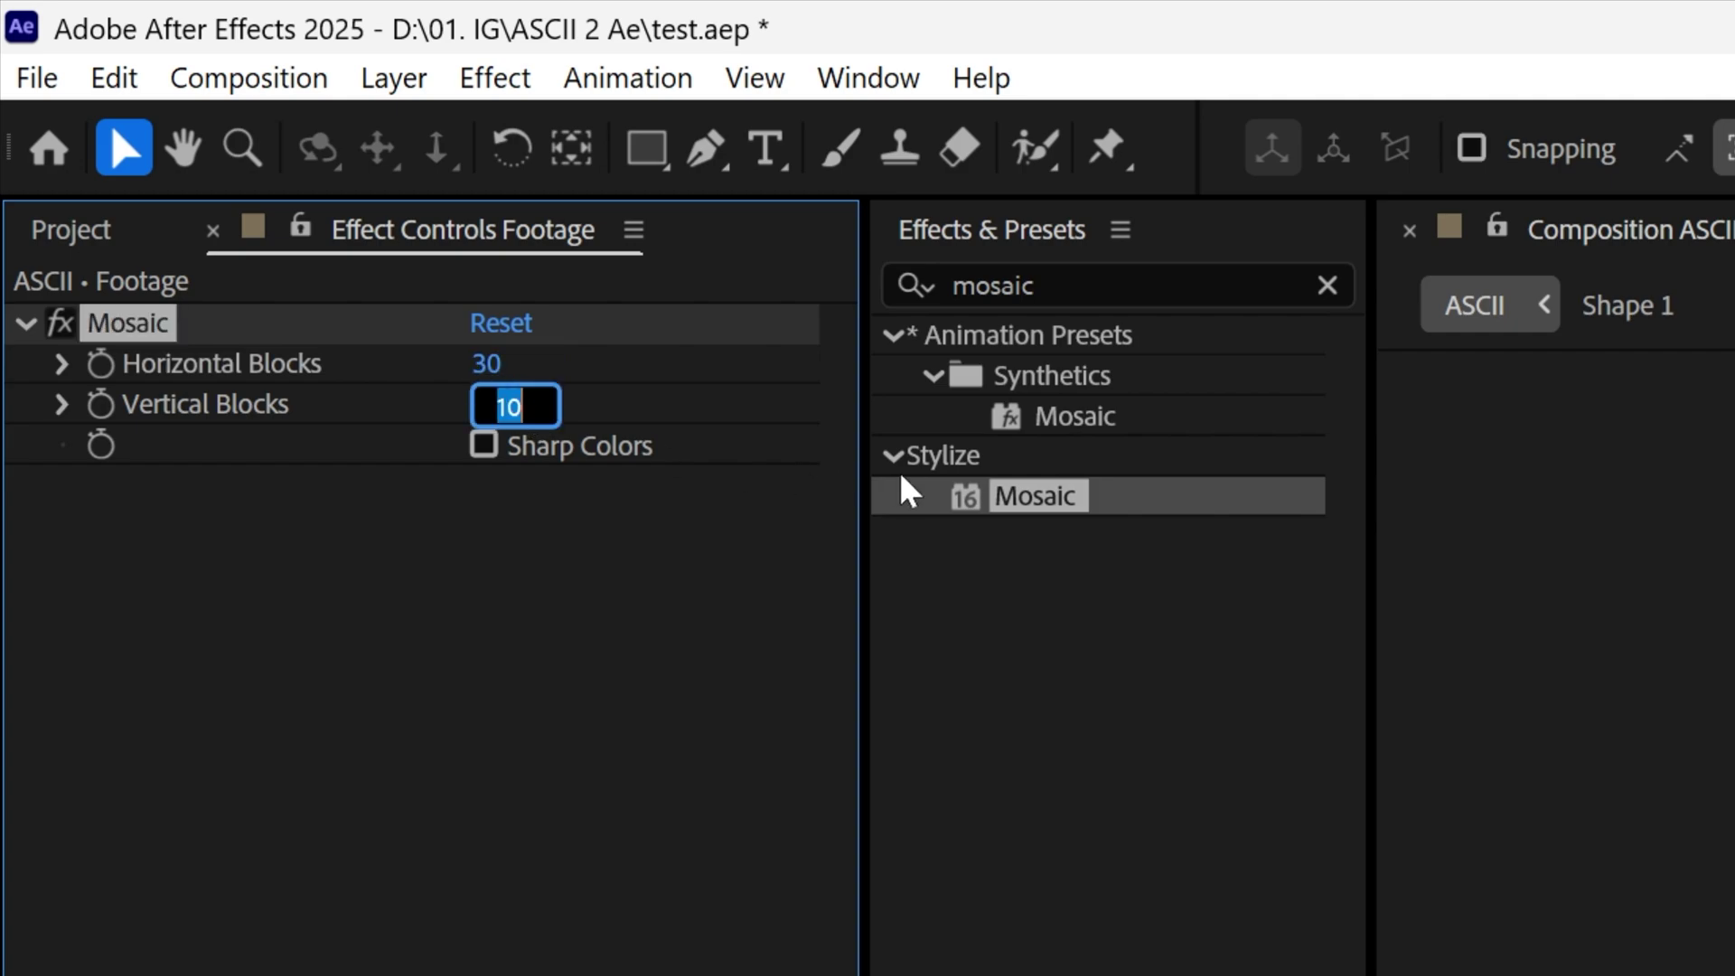
pyautogui.write('30')
pyautogui.press('Return')
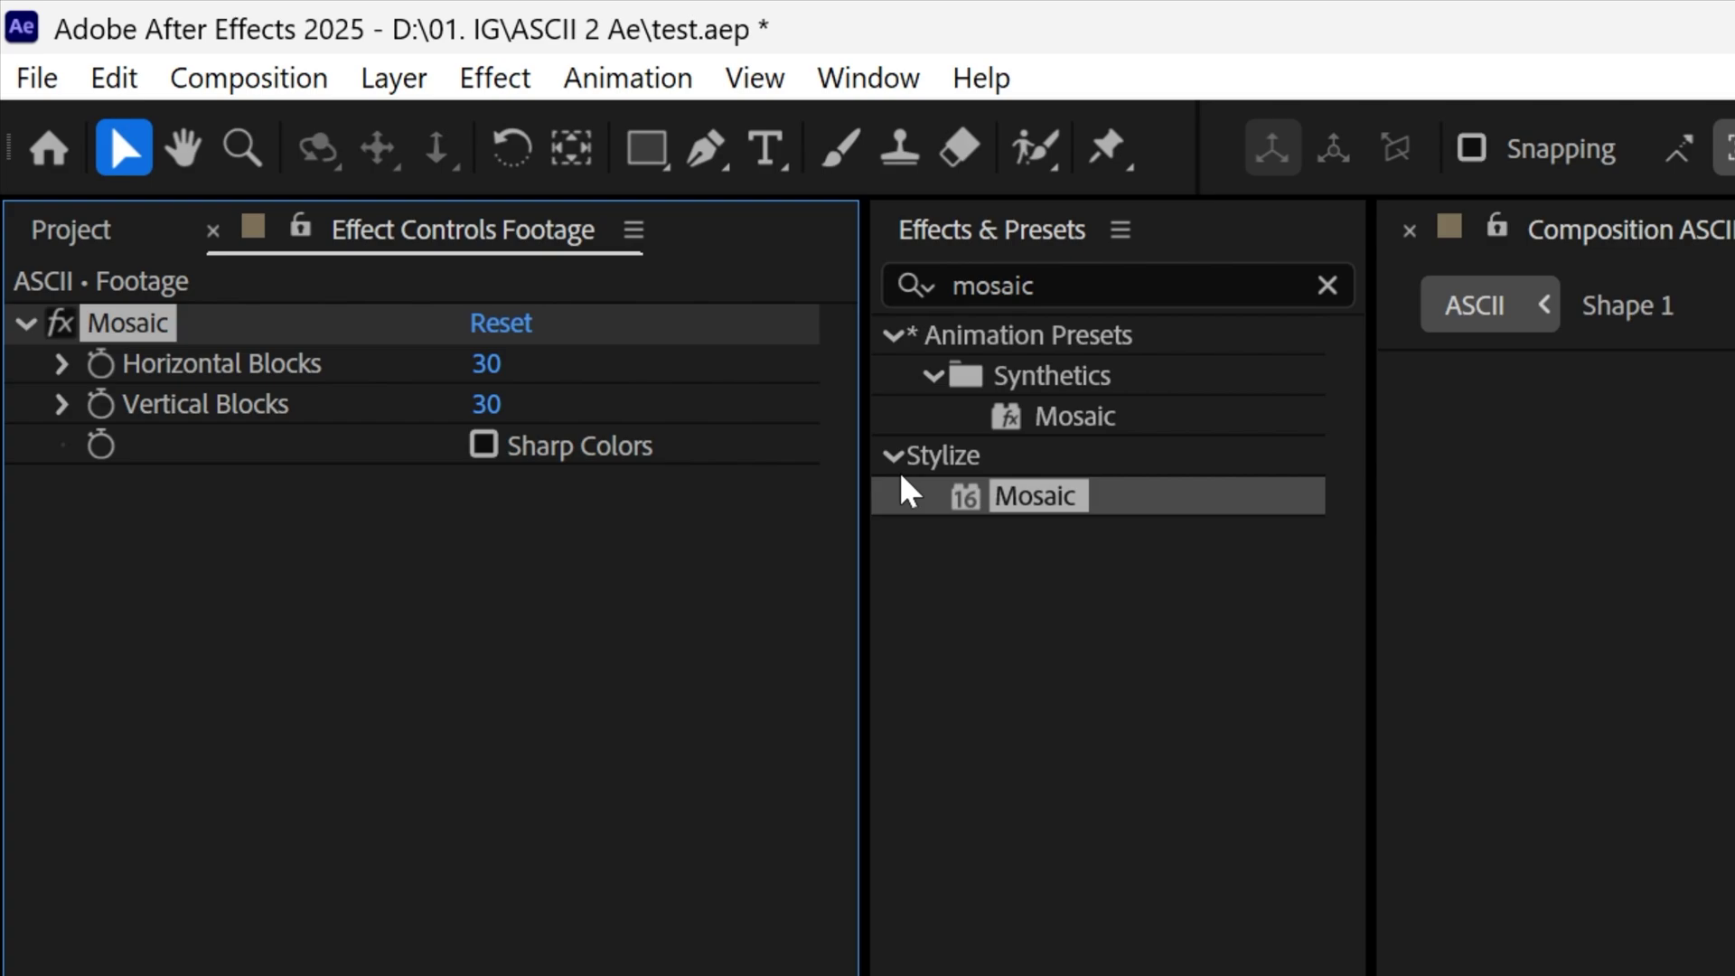
# Step: Set Shape 1's track matte to the '1. Footage' layer
pyautogui.click(1014, 349)
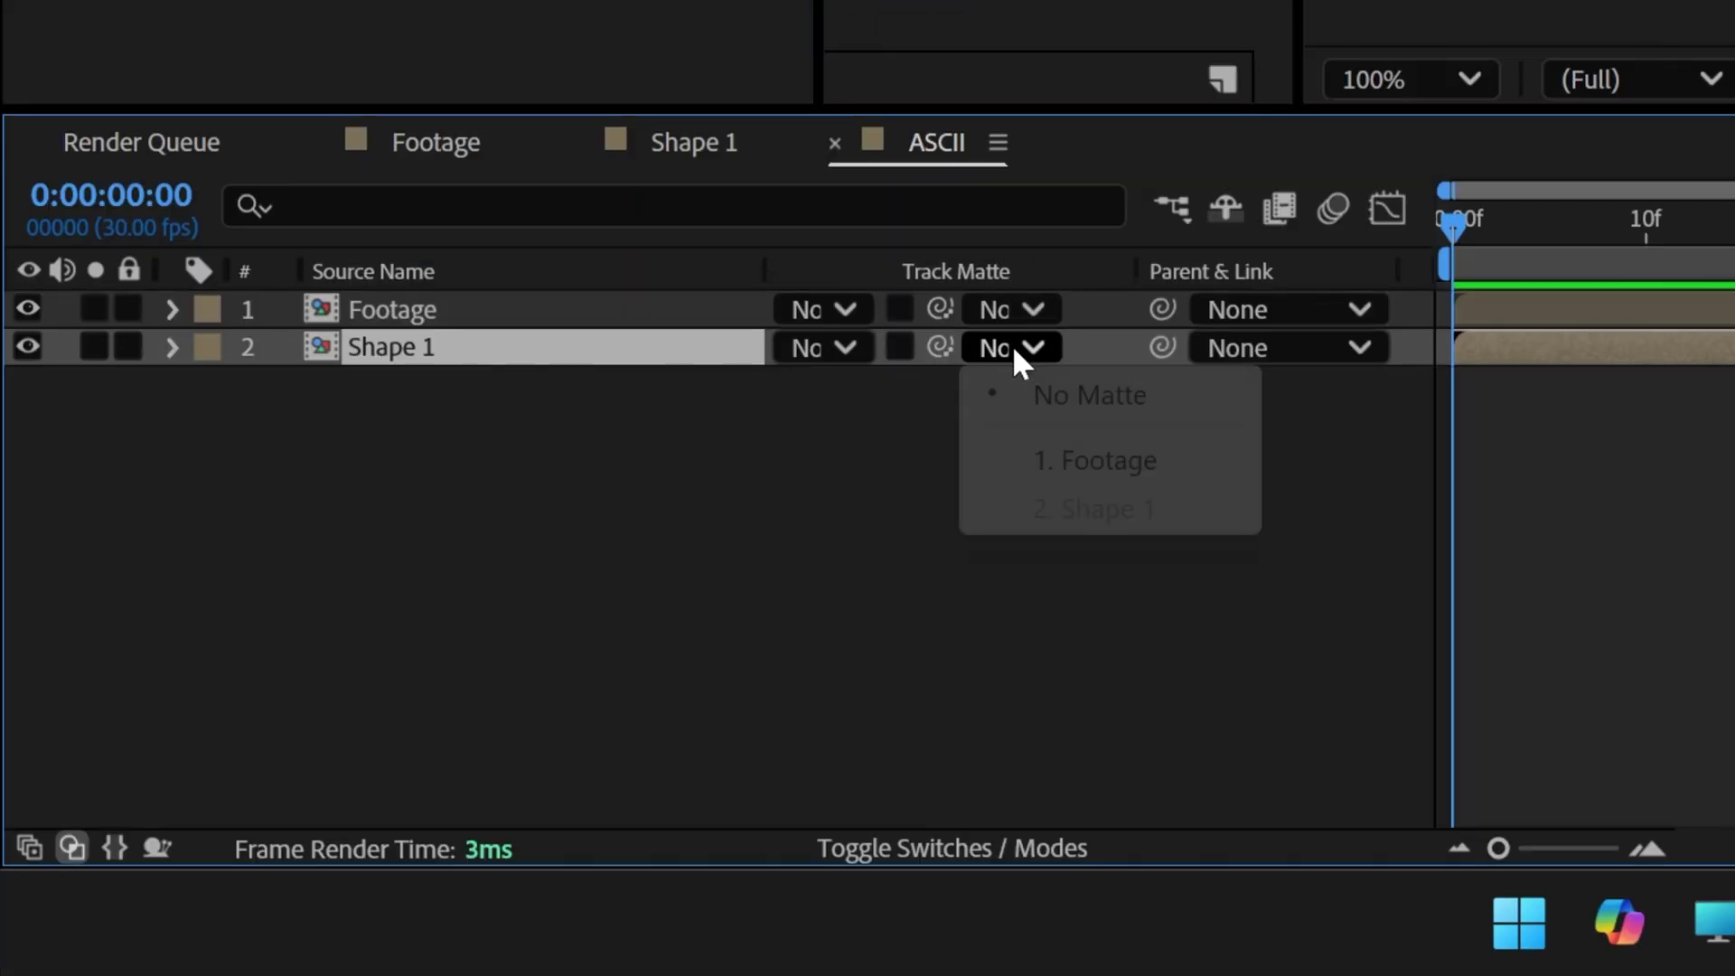
pyautogui.click(1130, 463)
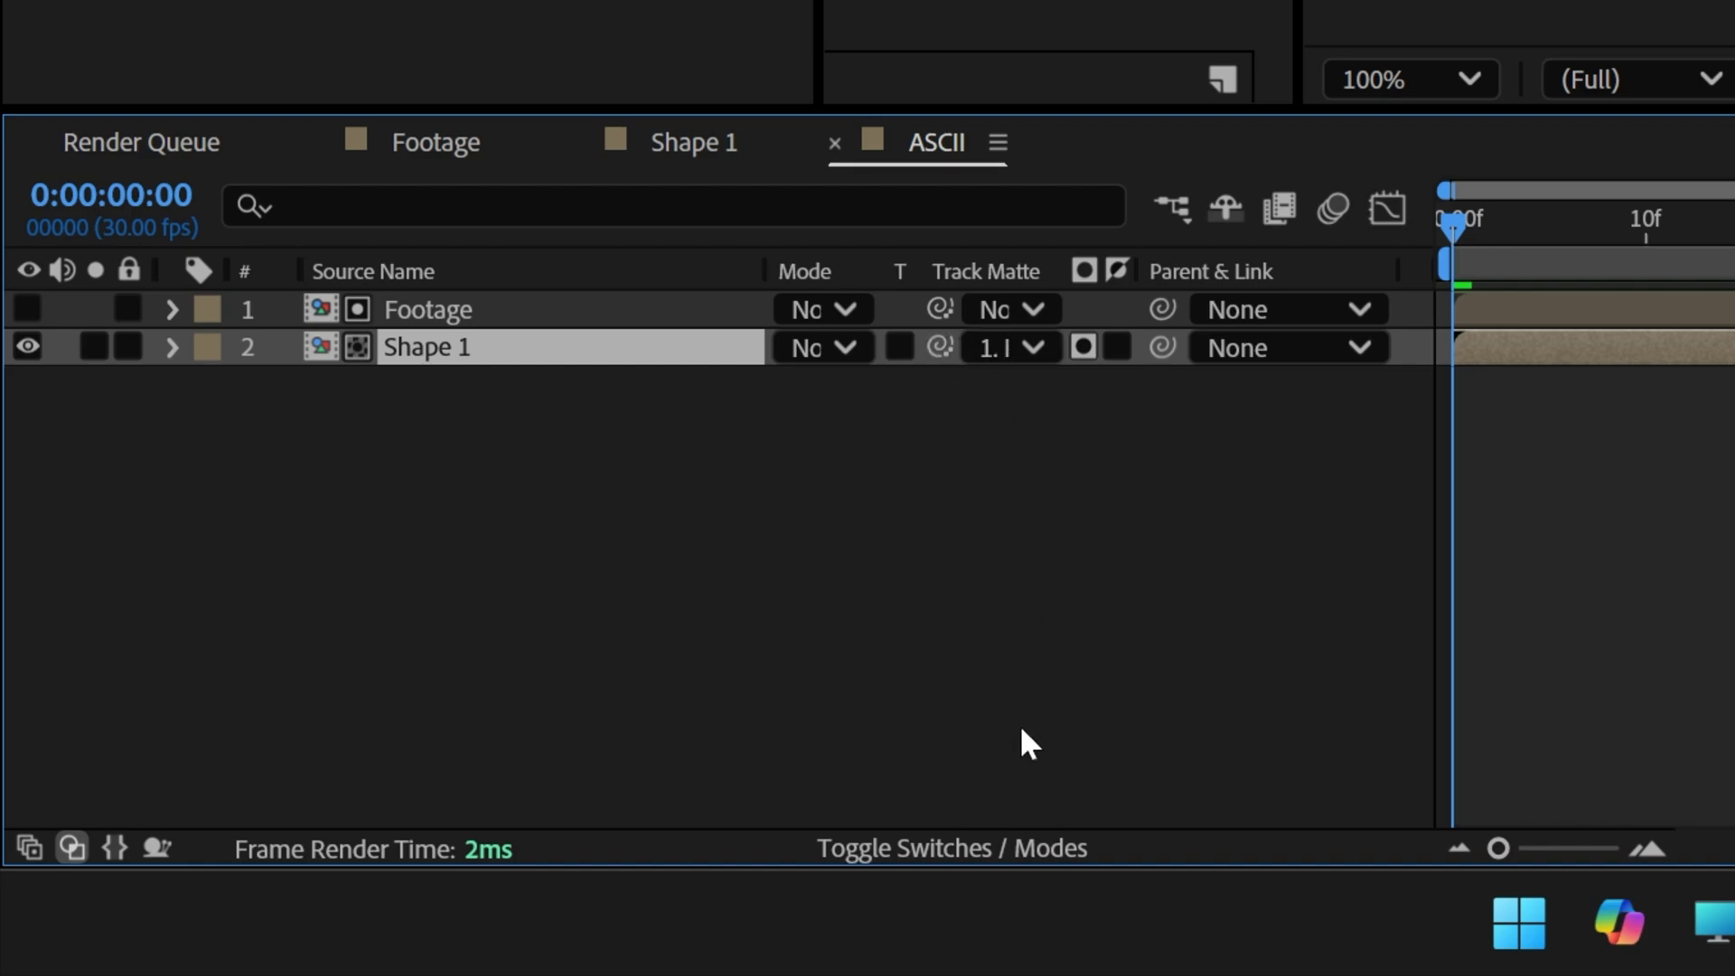
pyautogui.click(969, 845)
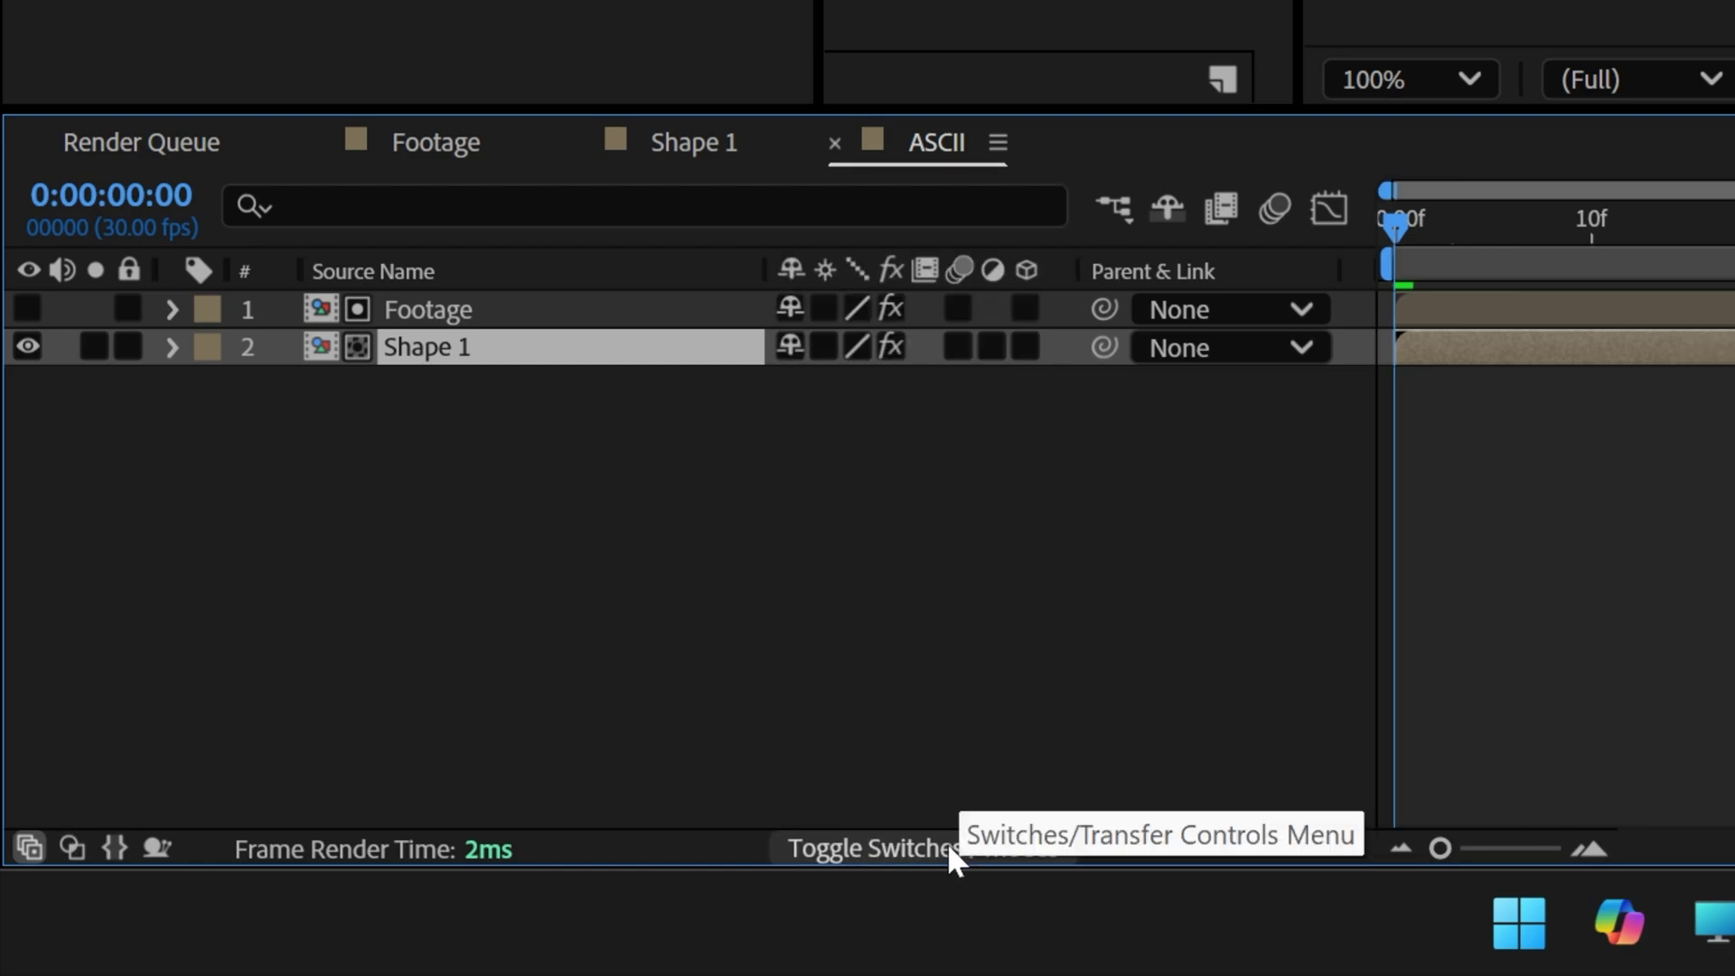
pyautogui.click(944, 847)
# Step: Apply the Extract keying effect to Footage and raise its Black Point to 192
pyautogui.click(622, 474)
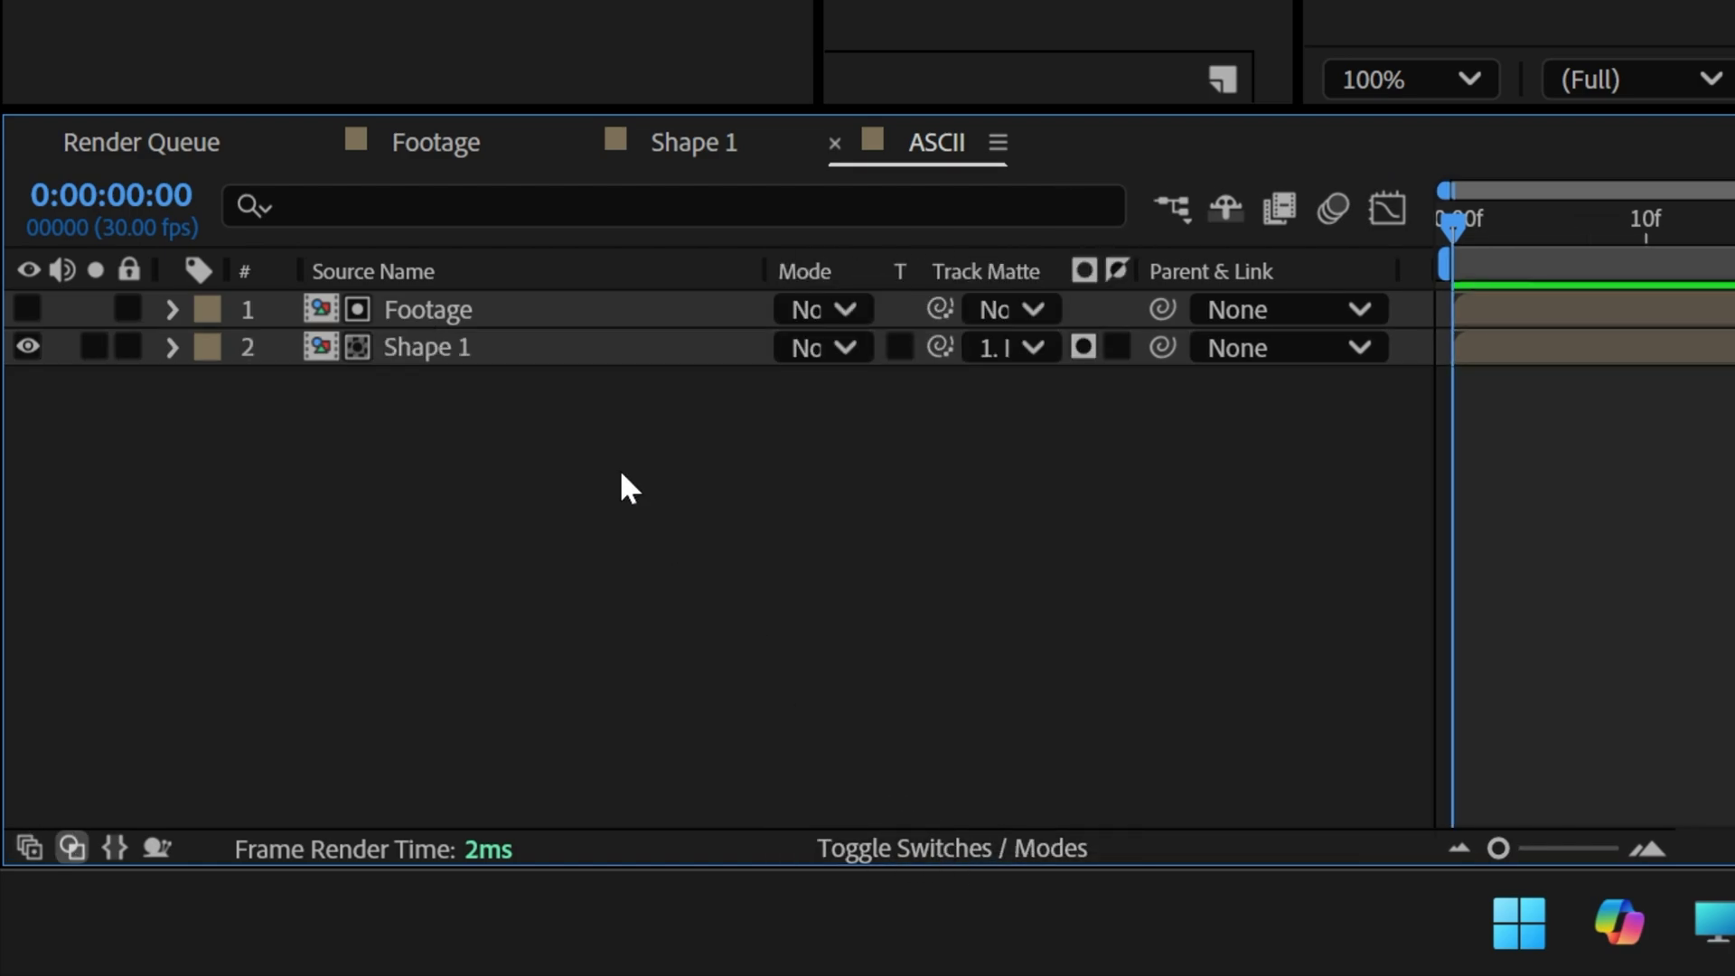
pyautogui.click(455, 310)
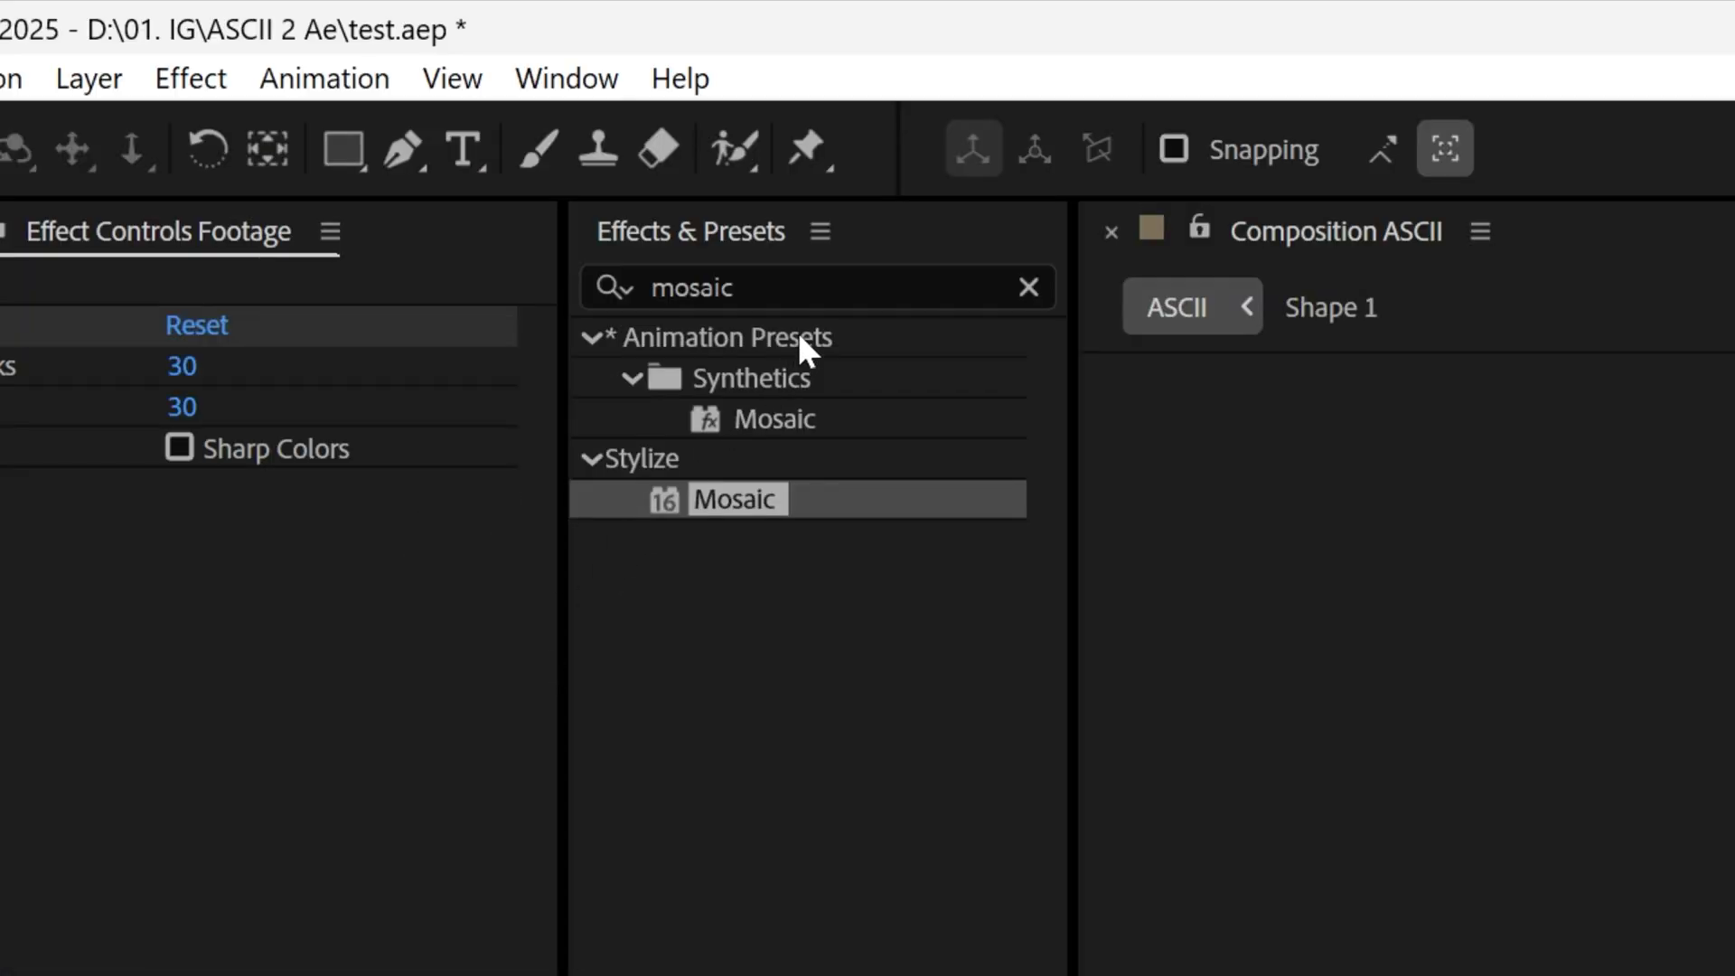
pyautogui.click(617, 290)
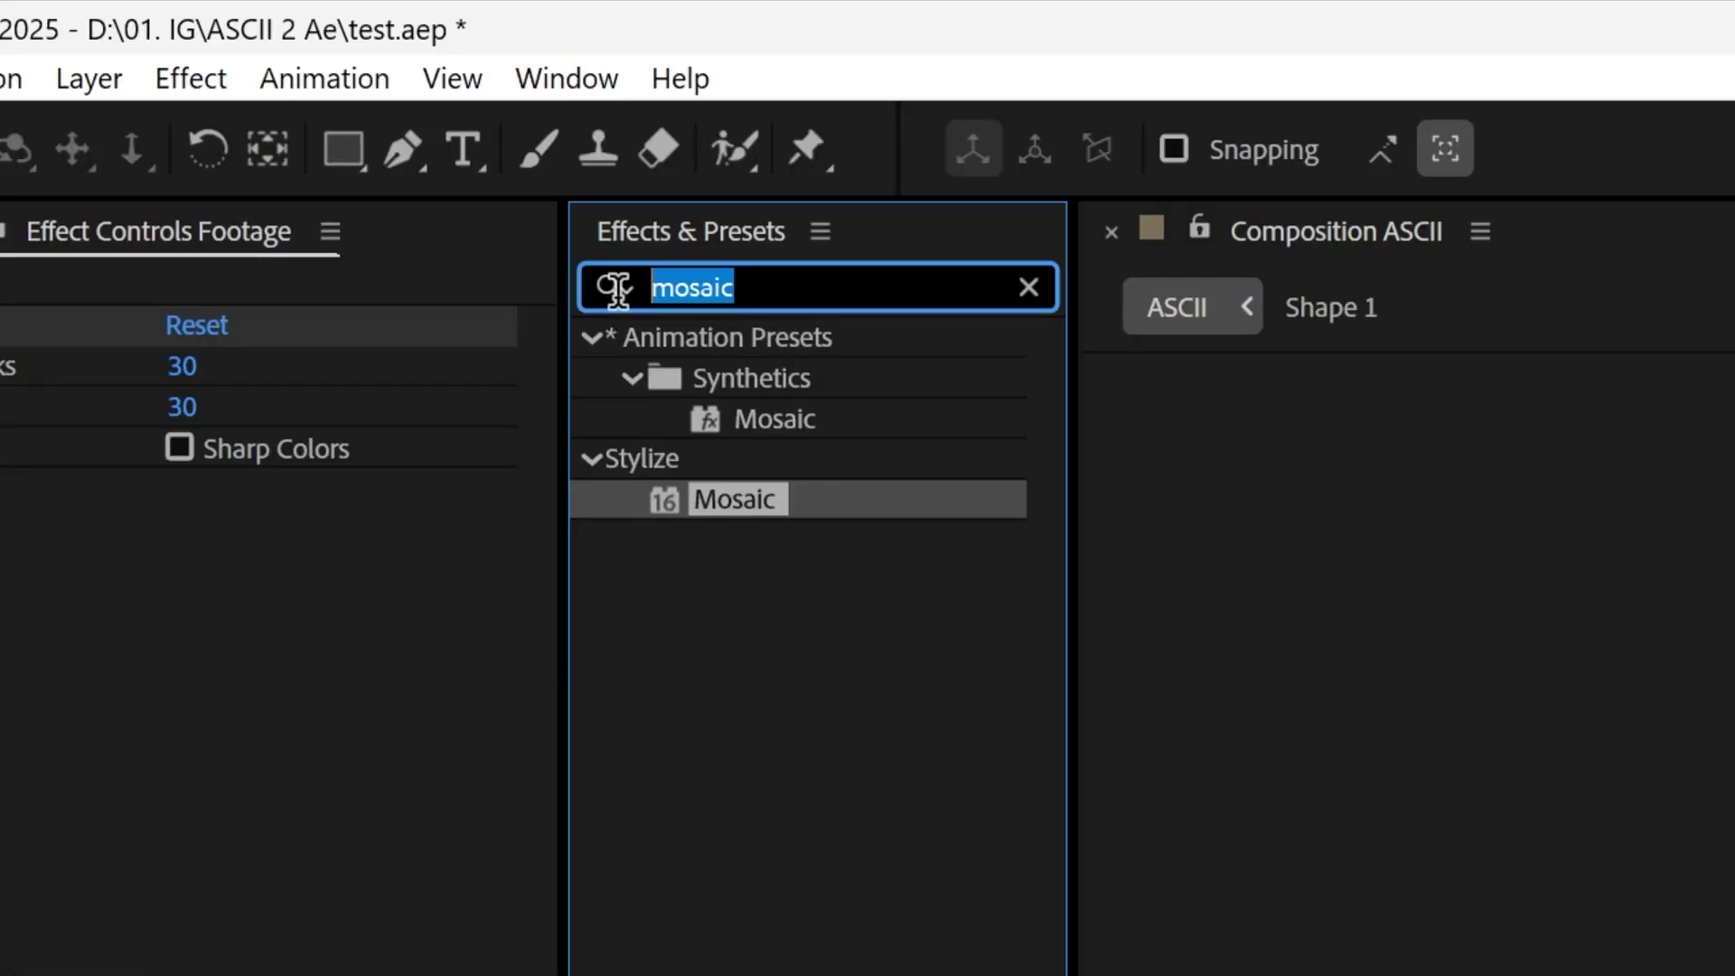
pyautogui.write('extract')
pyautogui.click(721, 503)
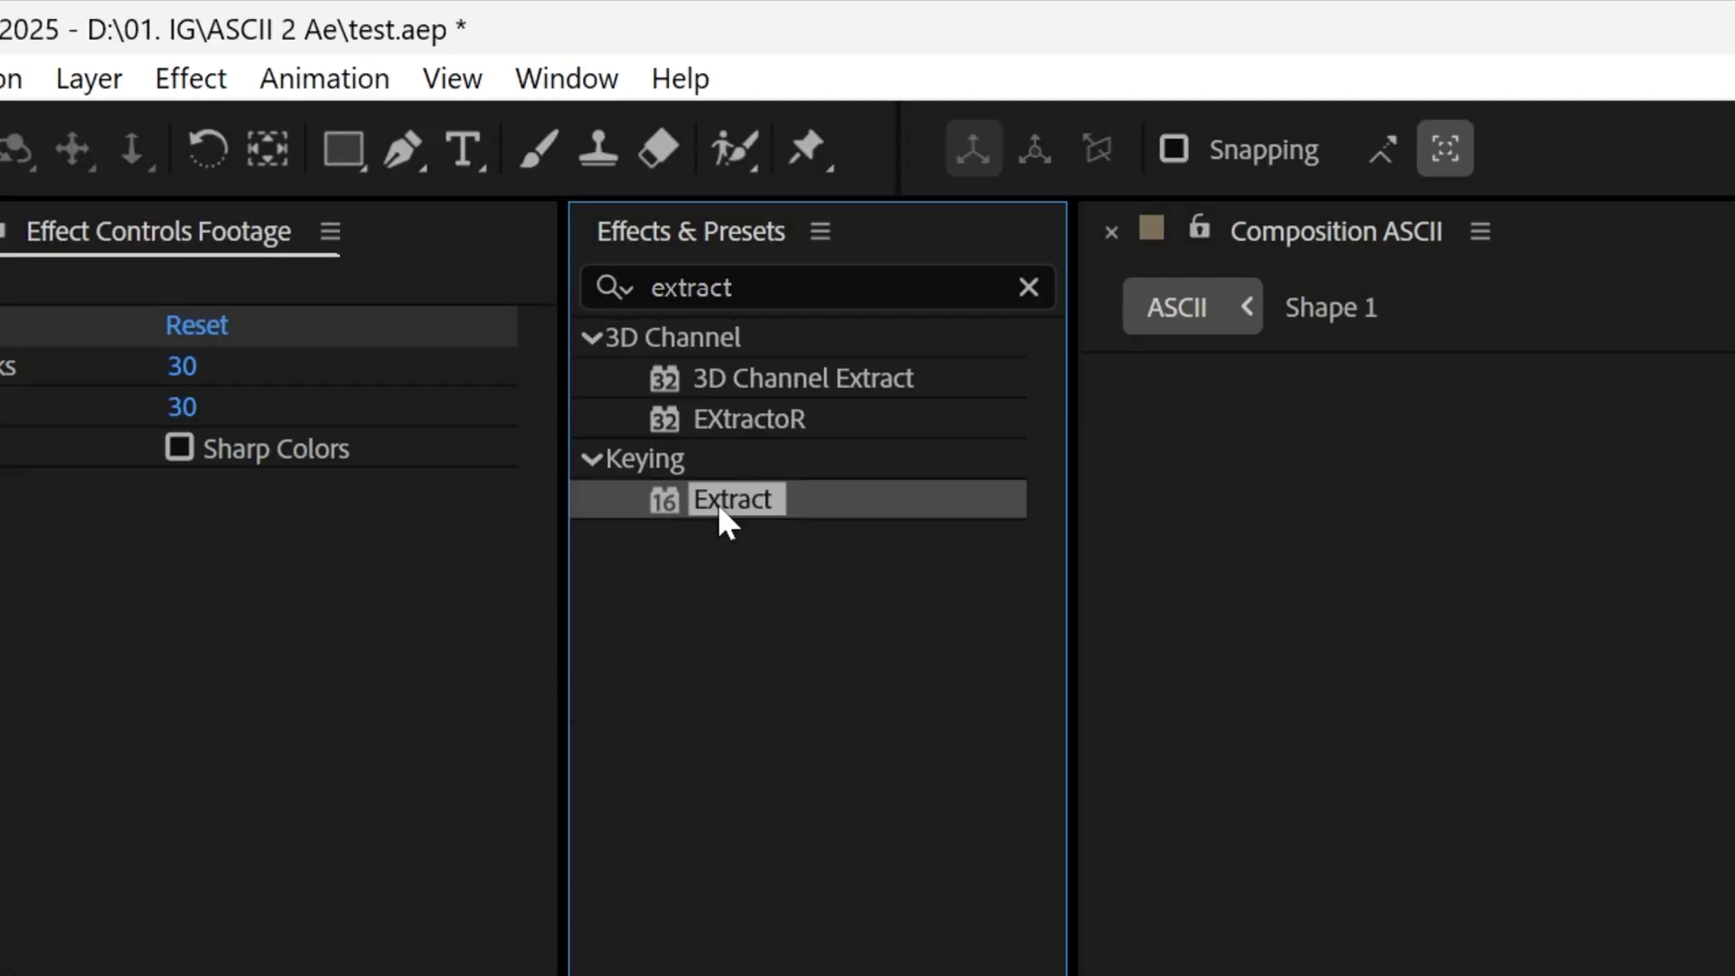
pyautogui.moveTo(720, 508); pyautogui.dragTo(162, 783)
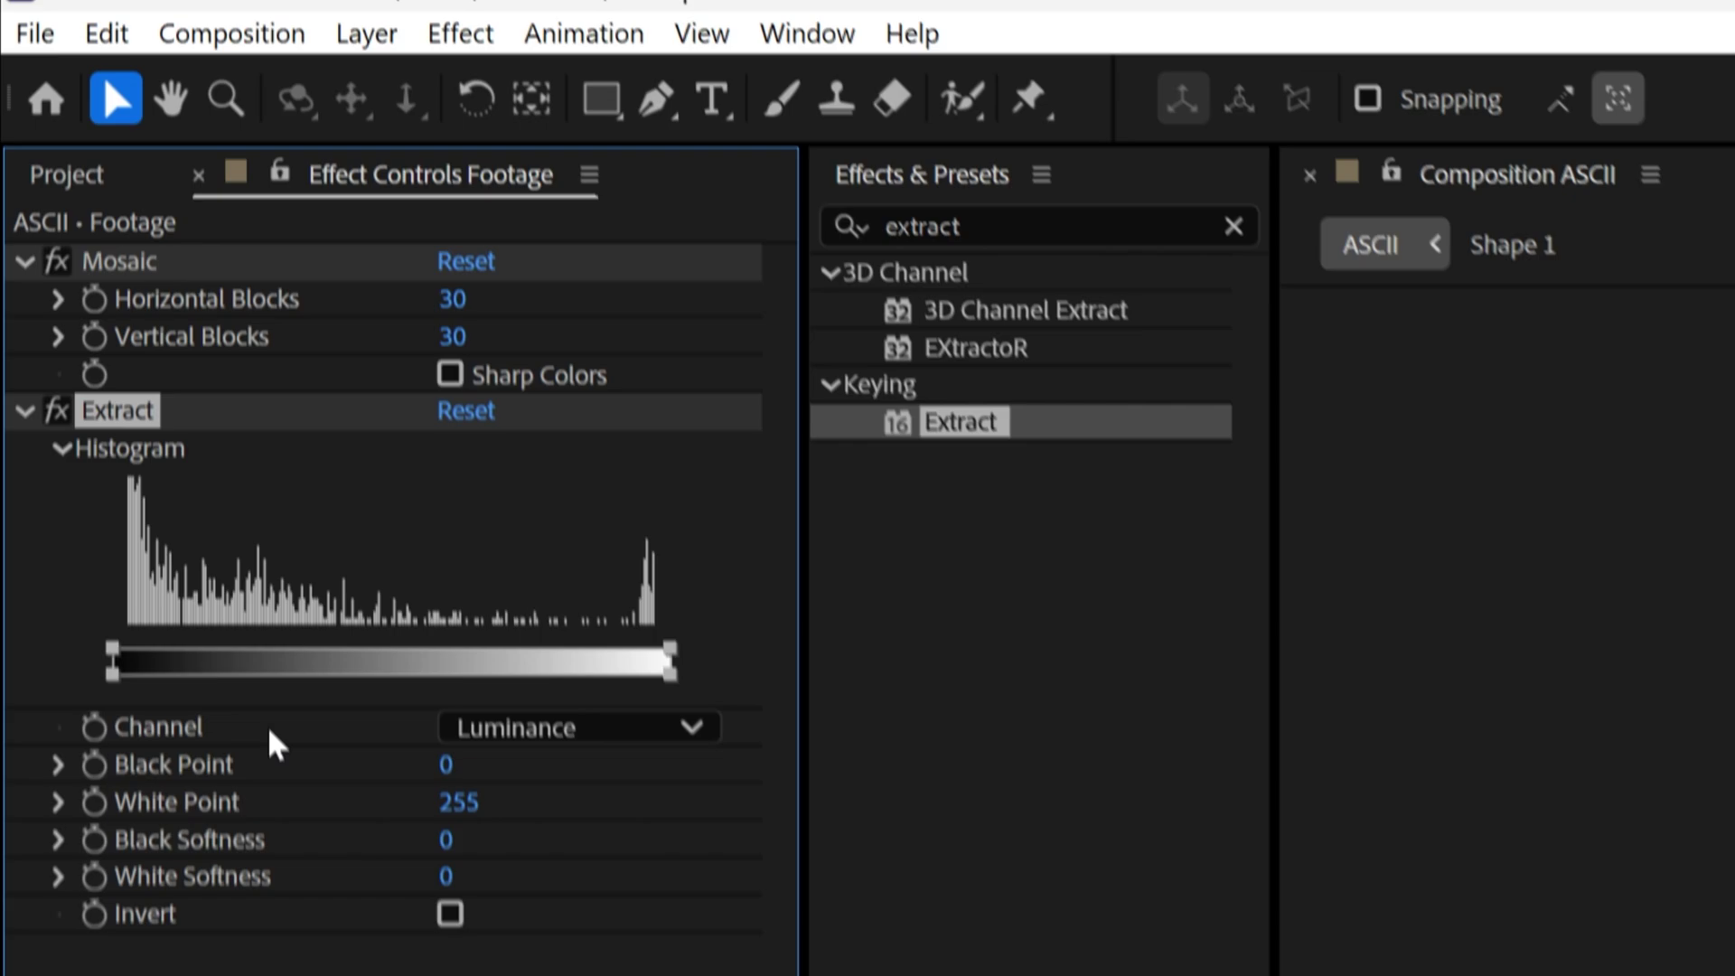
pyautogui.moveTo(414, 577); pyautogui.dragTo(467, 577)
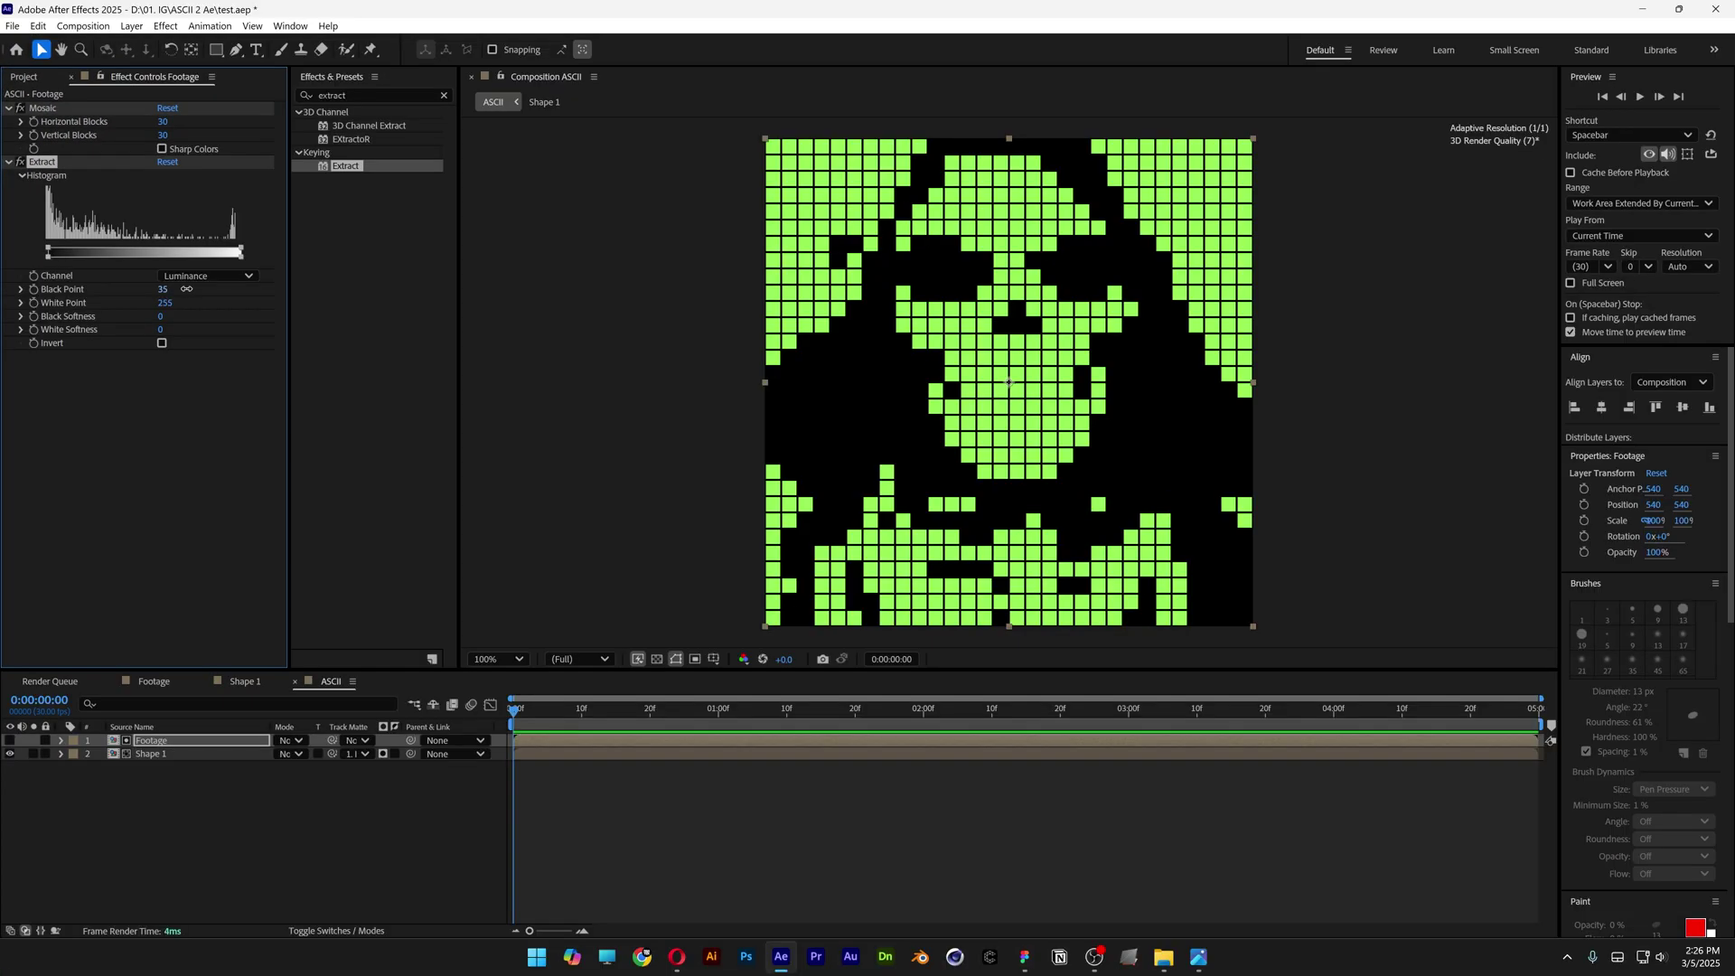
pyautogui.moveTo(187, 288); pyautogui.dragTo(246, 292)
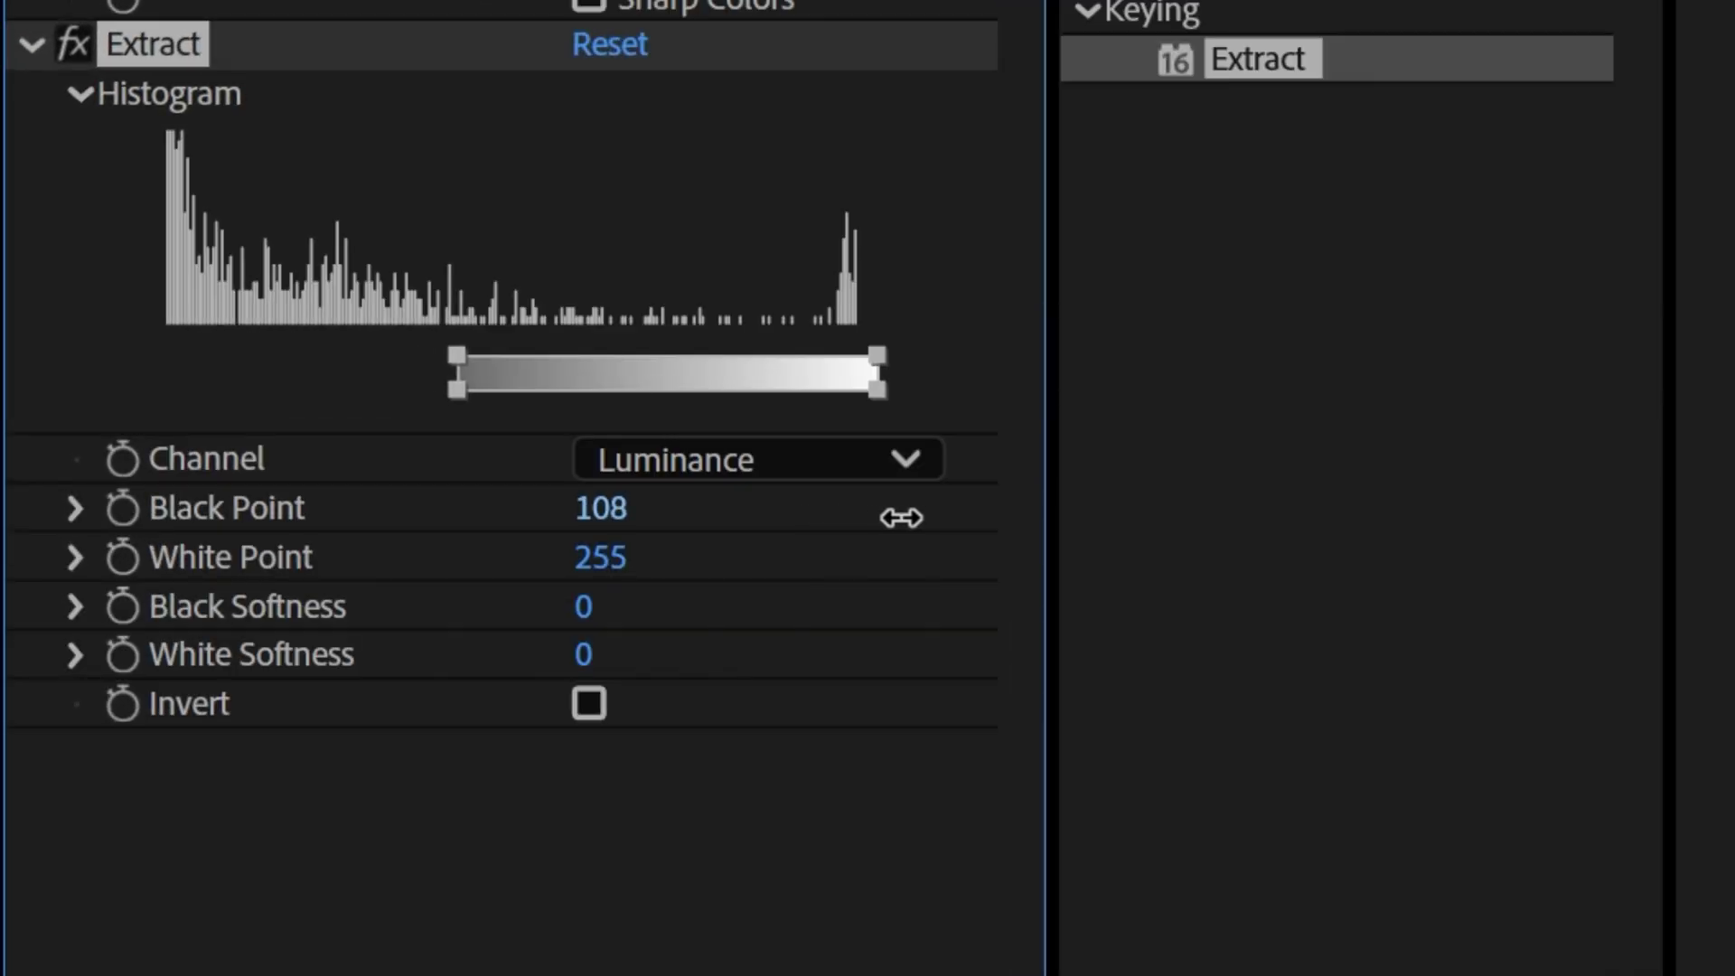
pyautogui.moveTo(901, 517); pyautogui.dragTo(1084, 517)
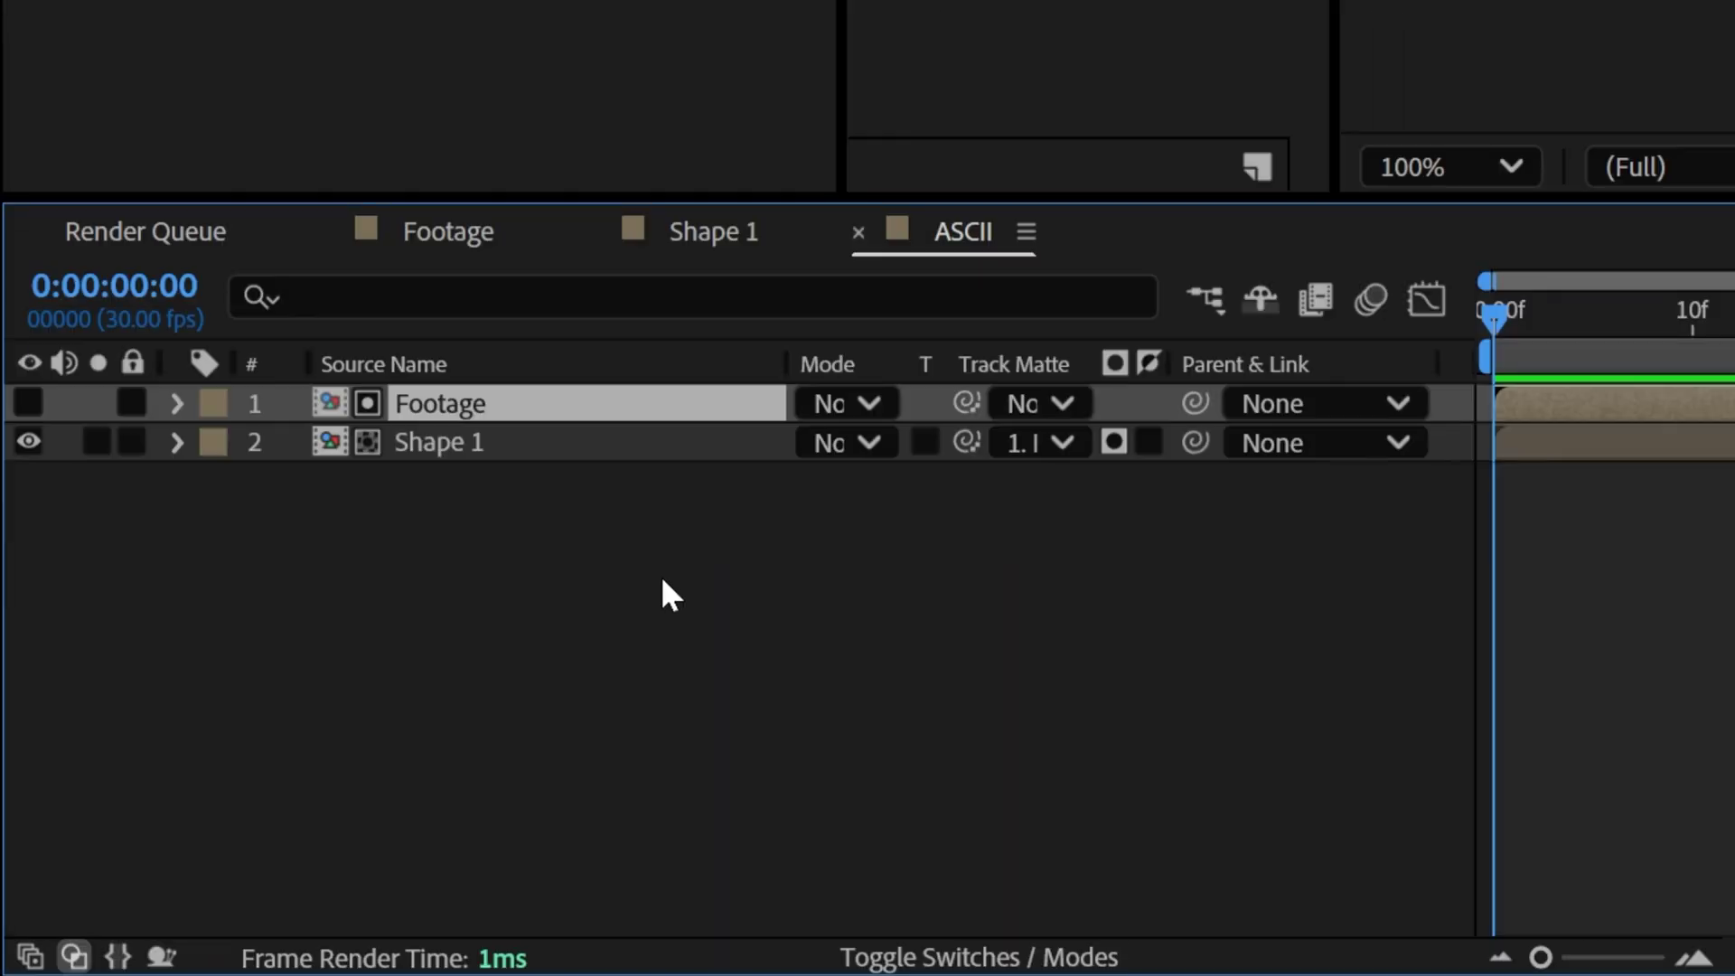
# Step: Duplicate the Footage and Shape 1 layers, moving a Shape 1 copy under the top Footage
pyautogui.click(618, 583)
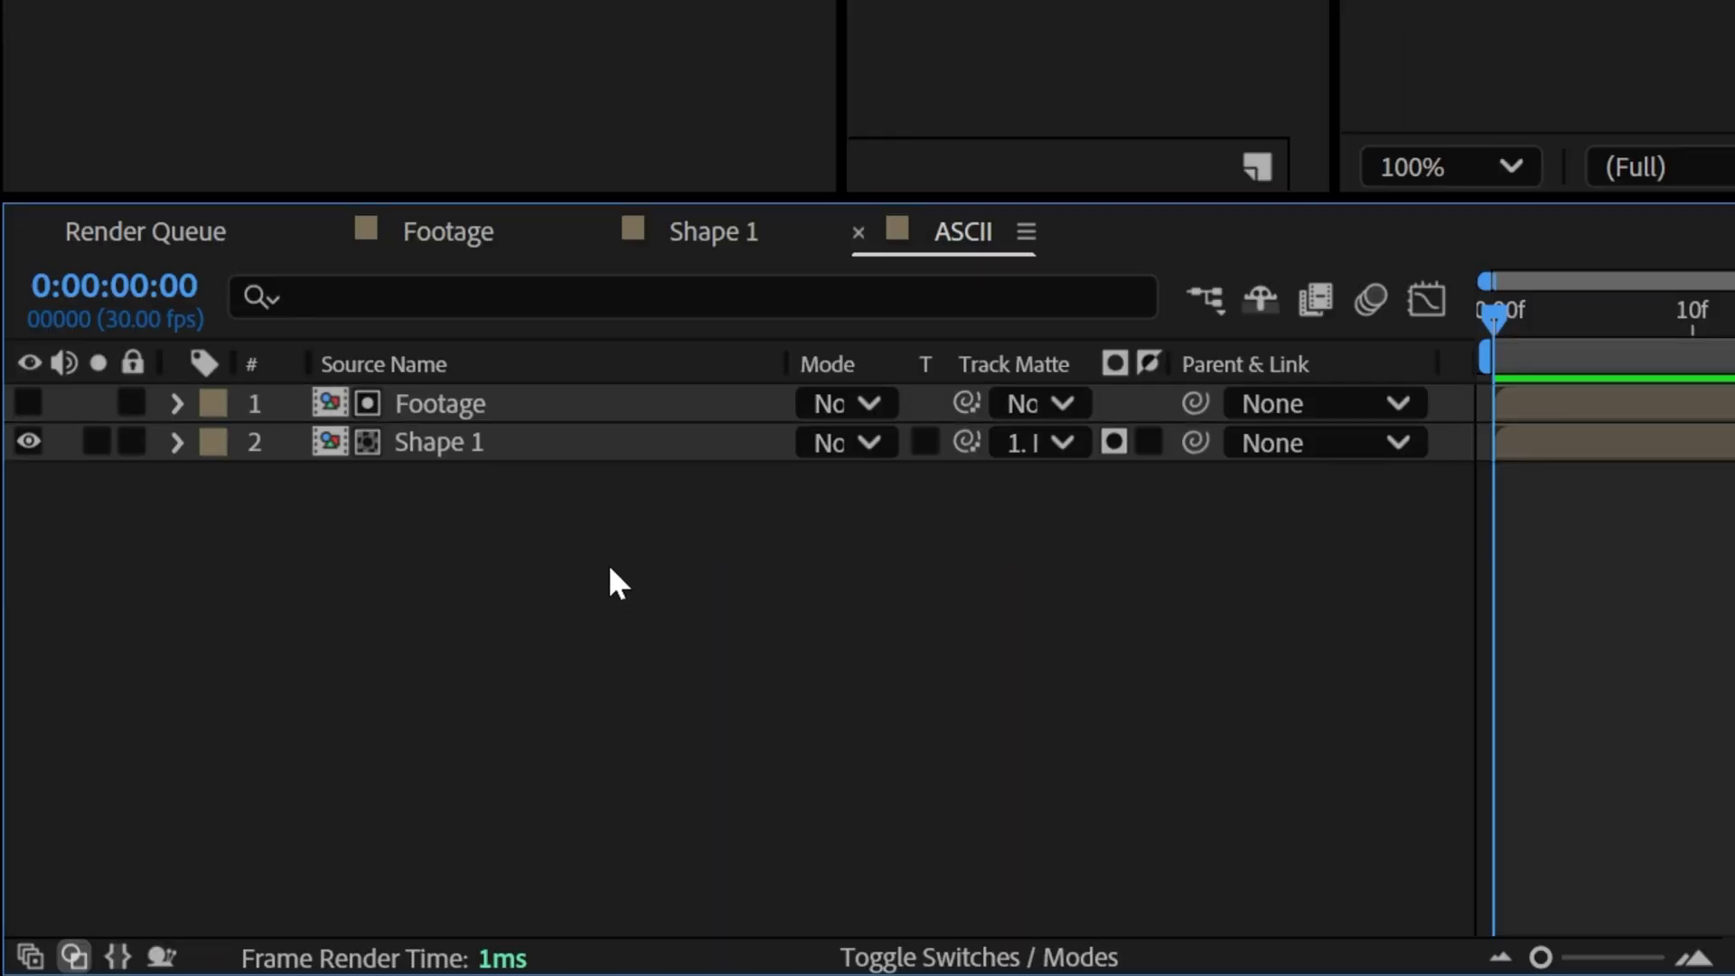
pyautogui.moveTo(611, 570); pyautogui.dragTo(339, 226)
pyautogui.hotkey('ctrl', 'd')
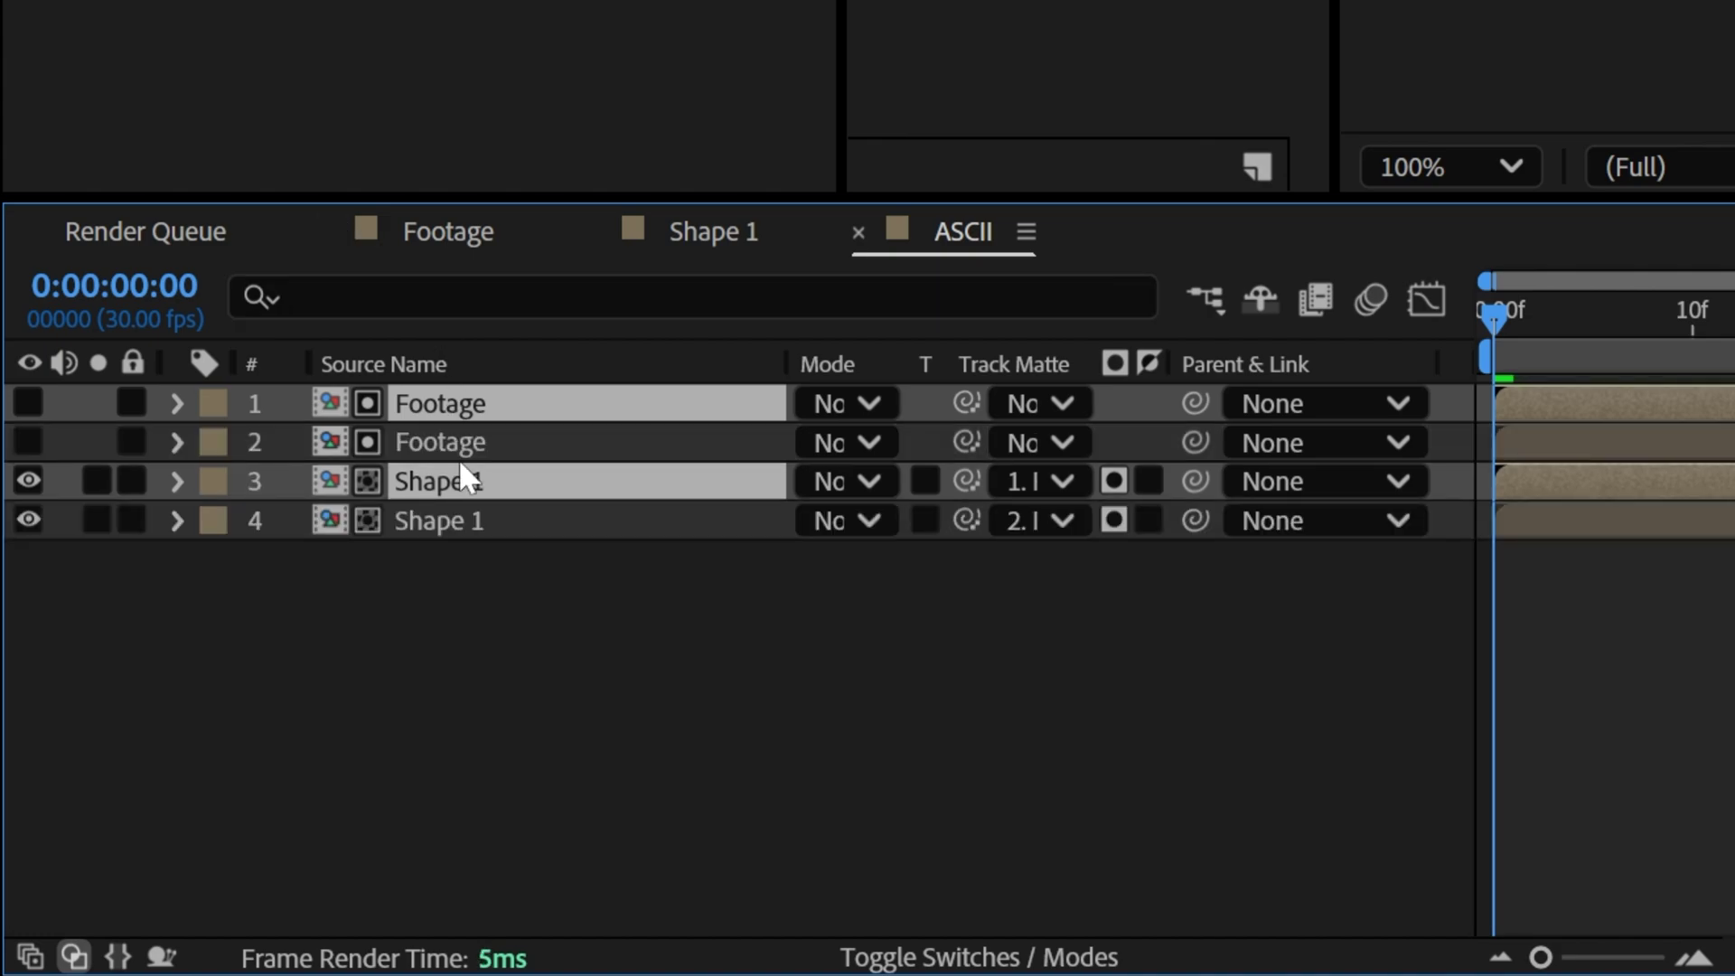
pyautogui.moveTo(432, 480); pyautogui.dragTo(460, 441)
pyautogui.click(394, 638)
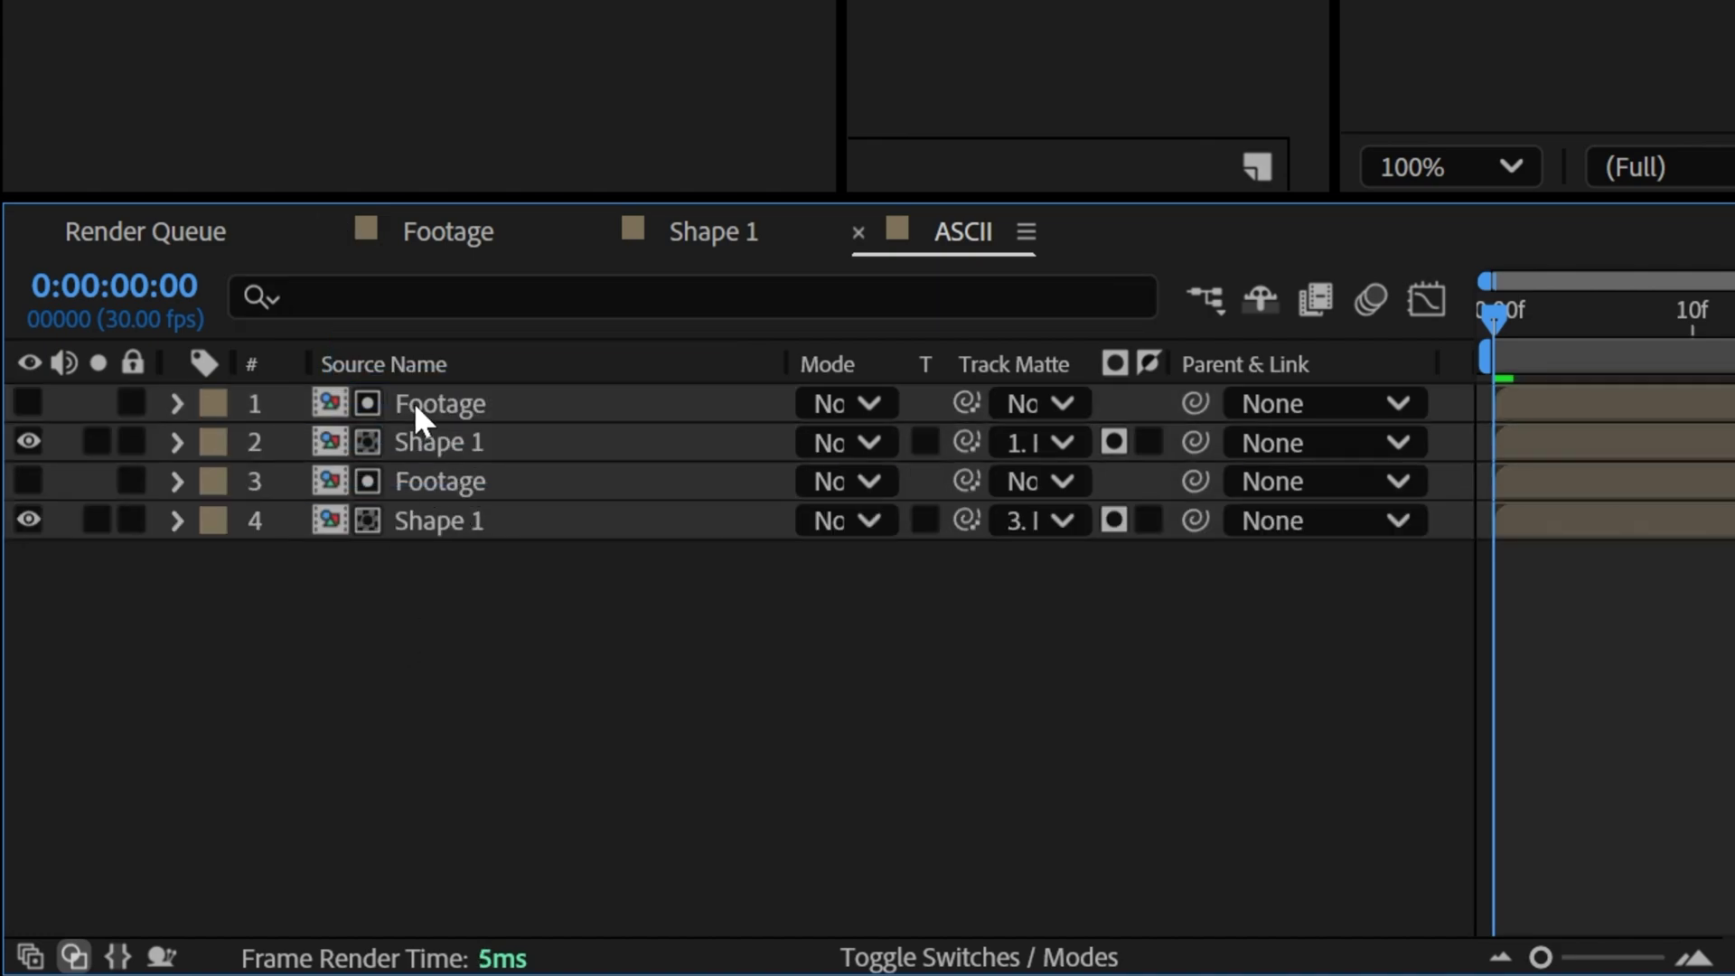
# Step: Set the top Footage's Extract Black Point to 148 and White Point to 195
pyautogui.click(425, 403)
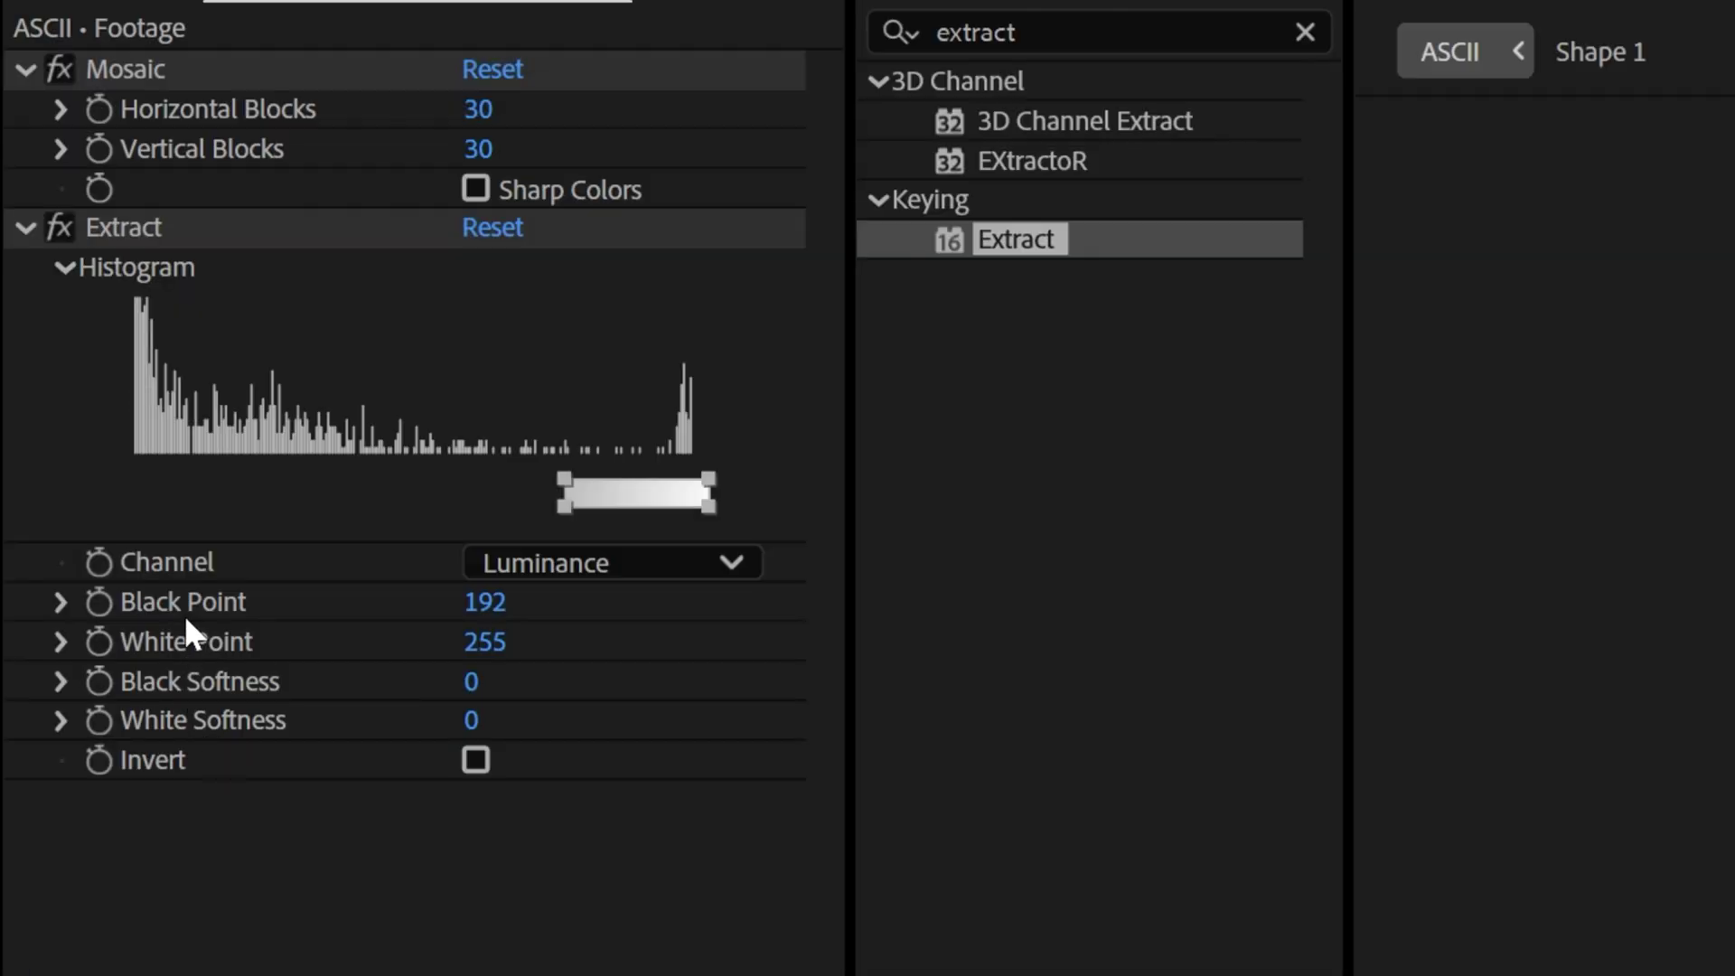
pyautogui.click(483, 601)
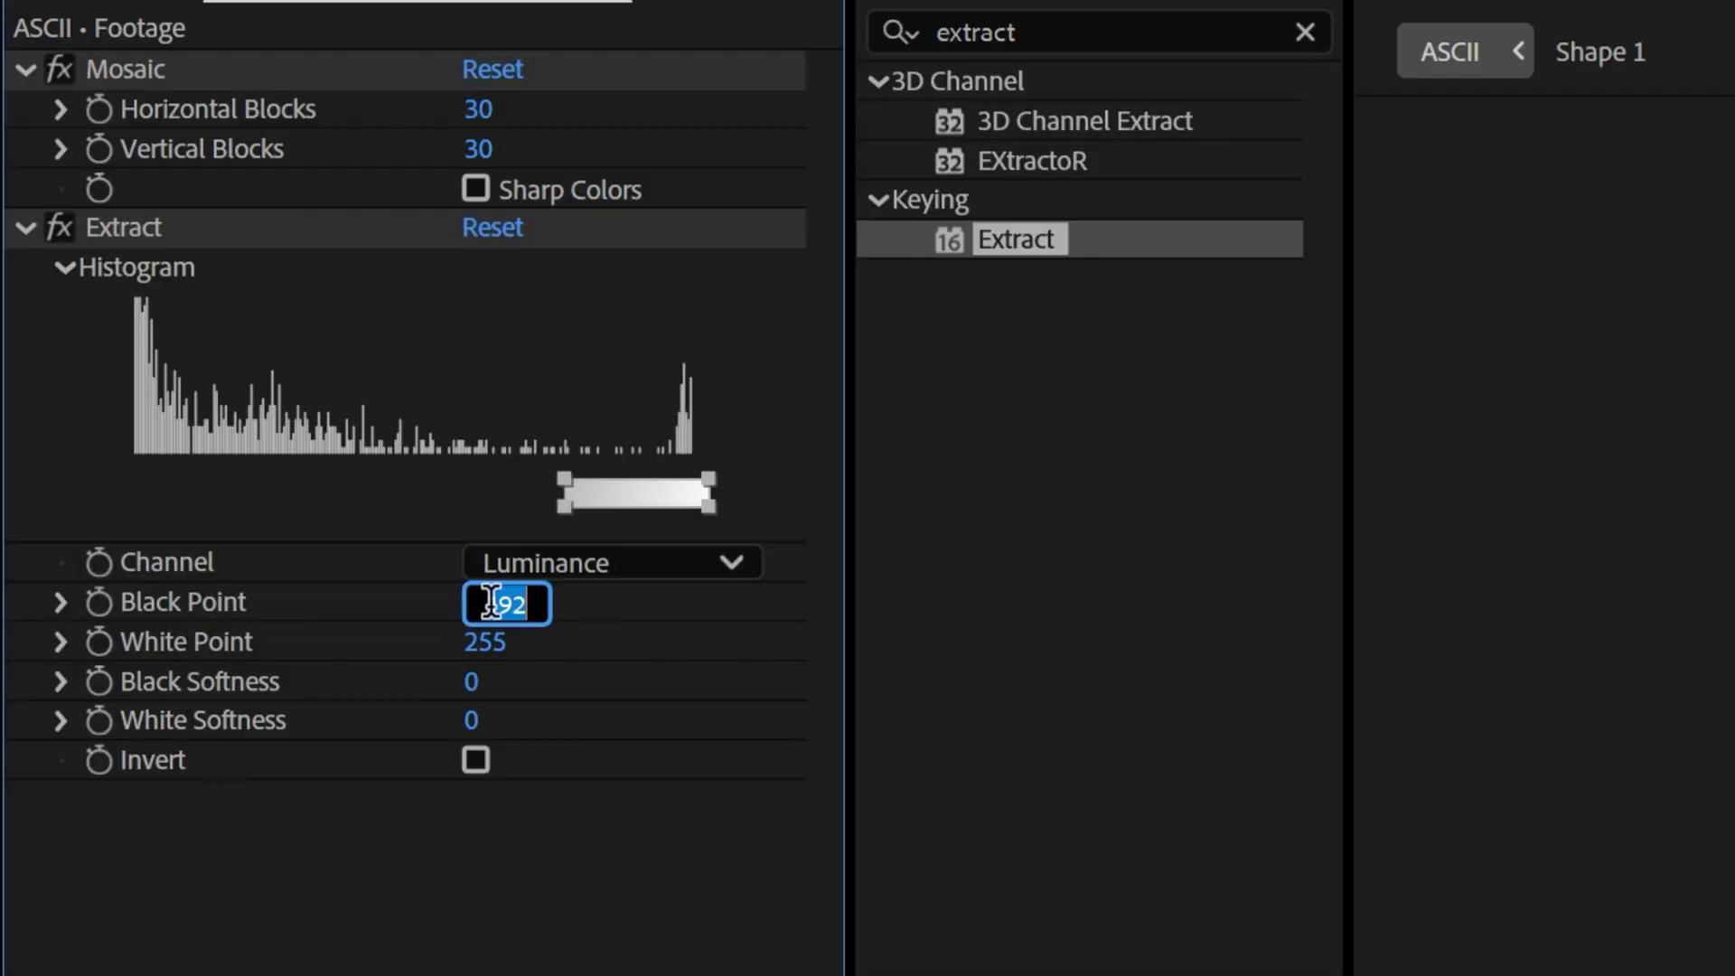
pyautogui.write('148')
pyautogui.press('Return')
pyautogui.click(485, 641)
pyautogui.write('19')
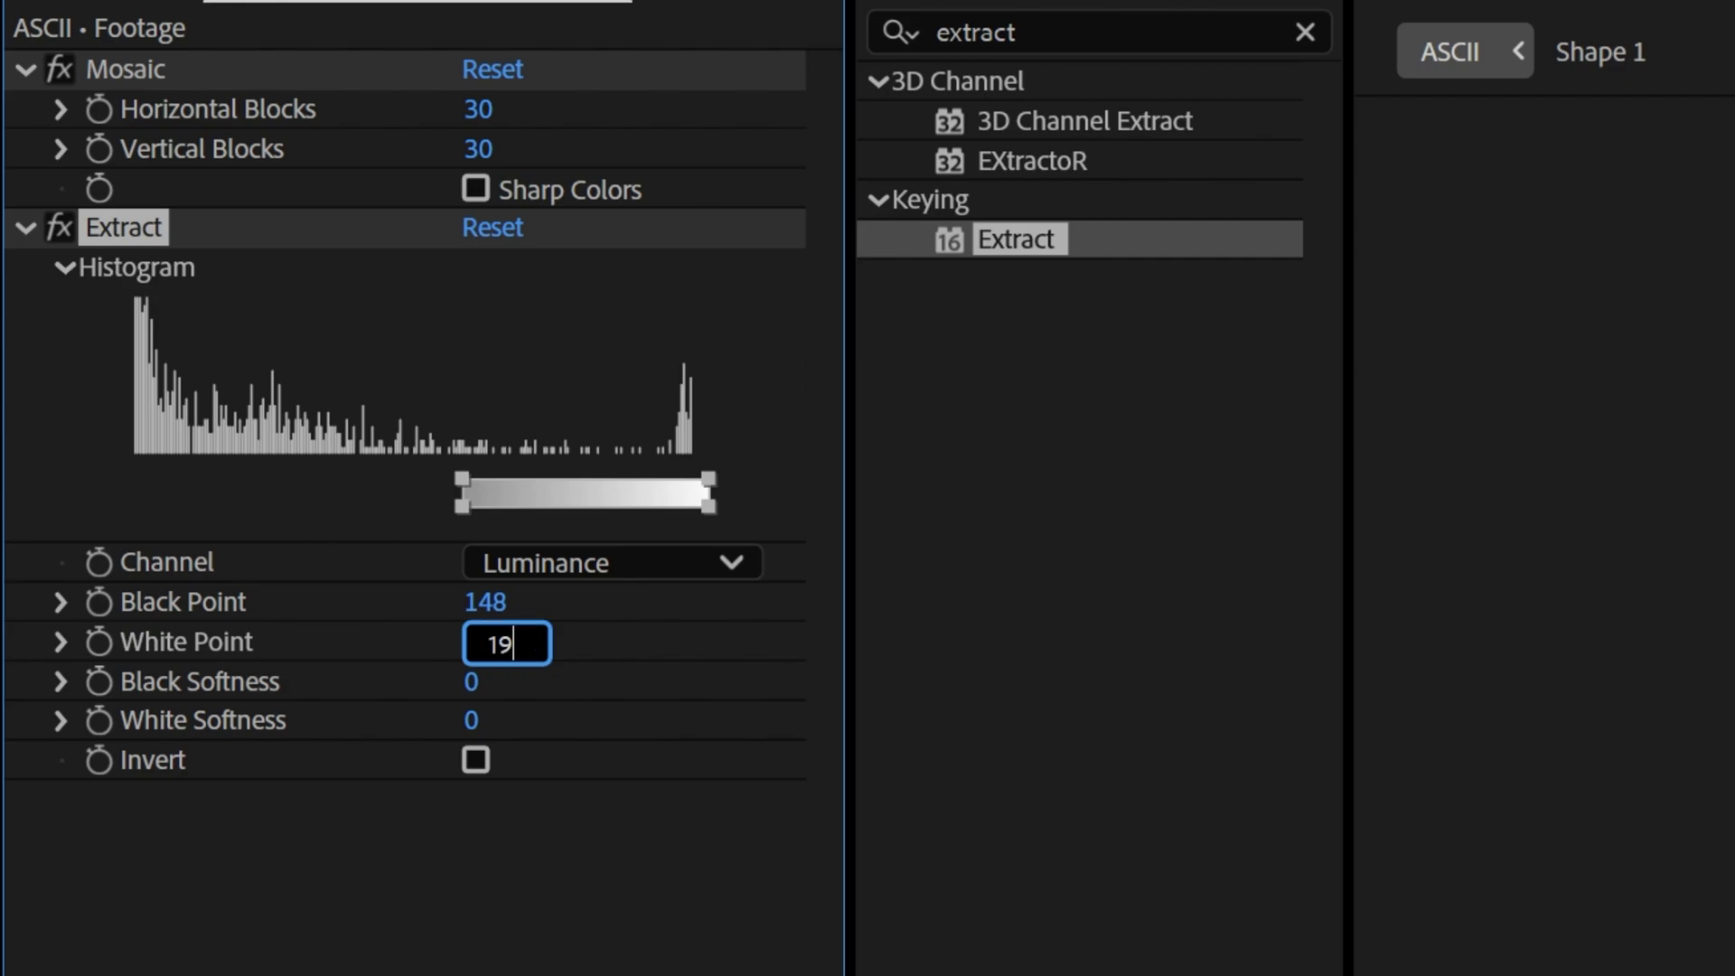
pyautogui.write('5')
pyautogui.press('Return')
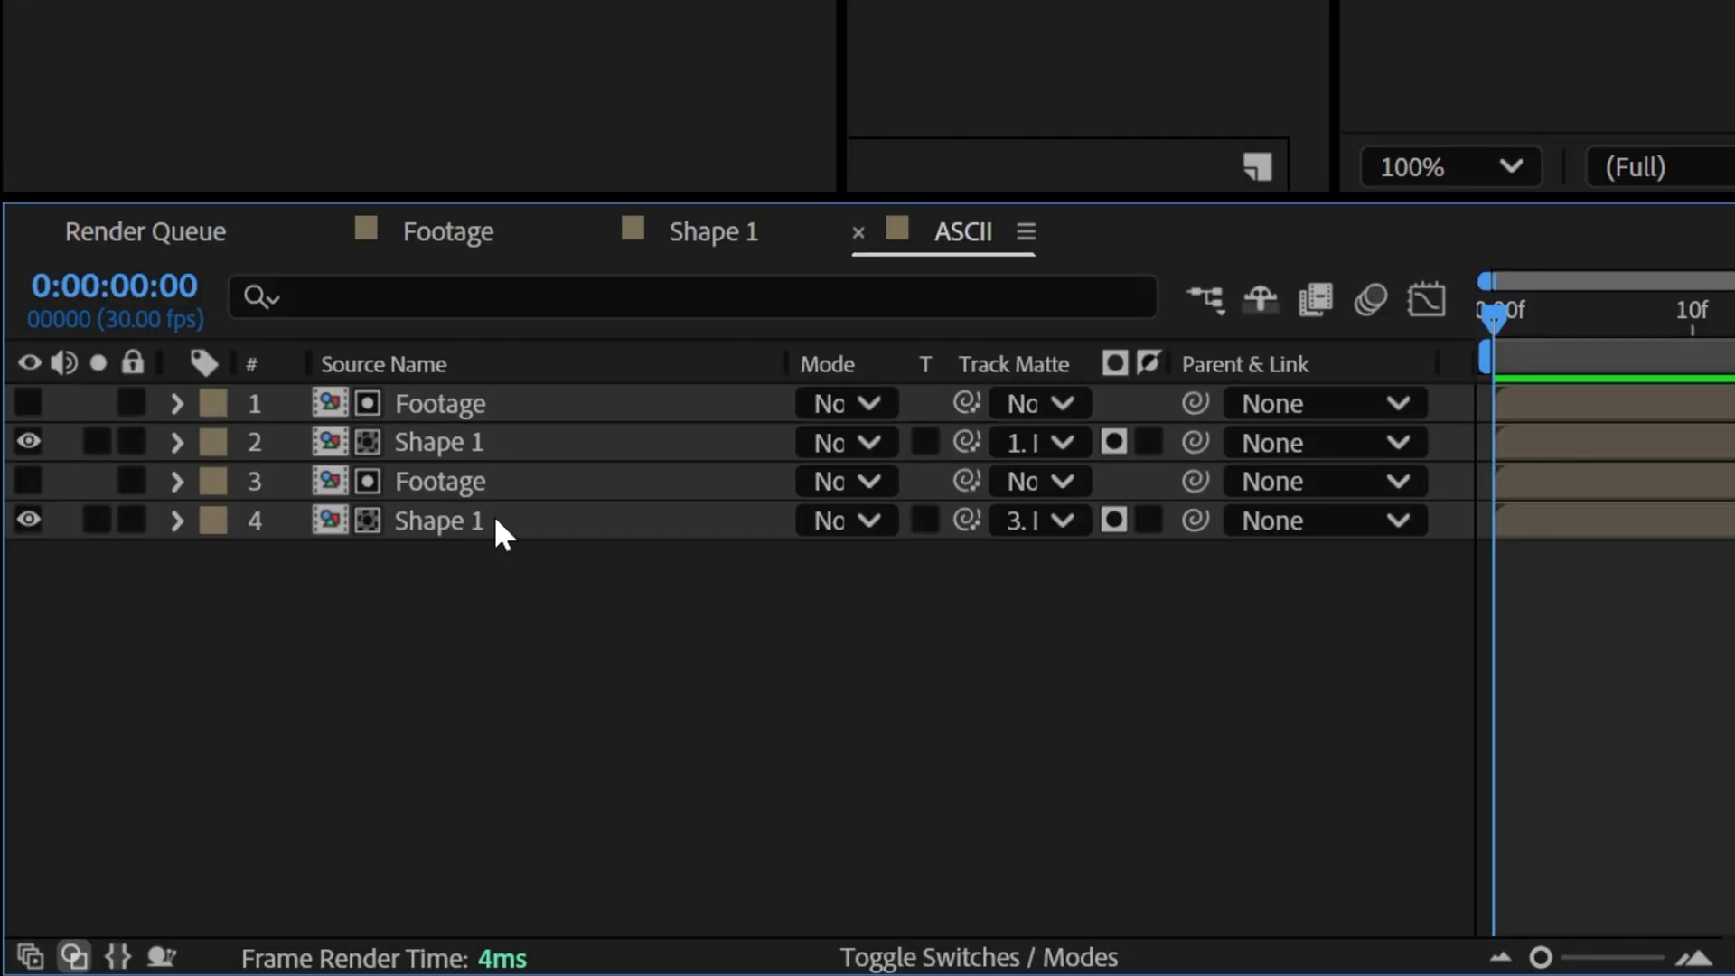
# Step: Duplicate the top Footage/Shape 1 pair
pyautogui.click(479, 442)
pyautogui.keyDown('shift'); pyautogui.click(479, 403); pyautogui.keyUp('shift')
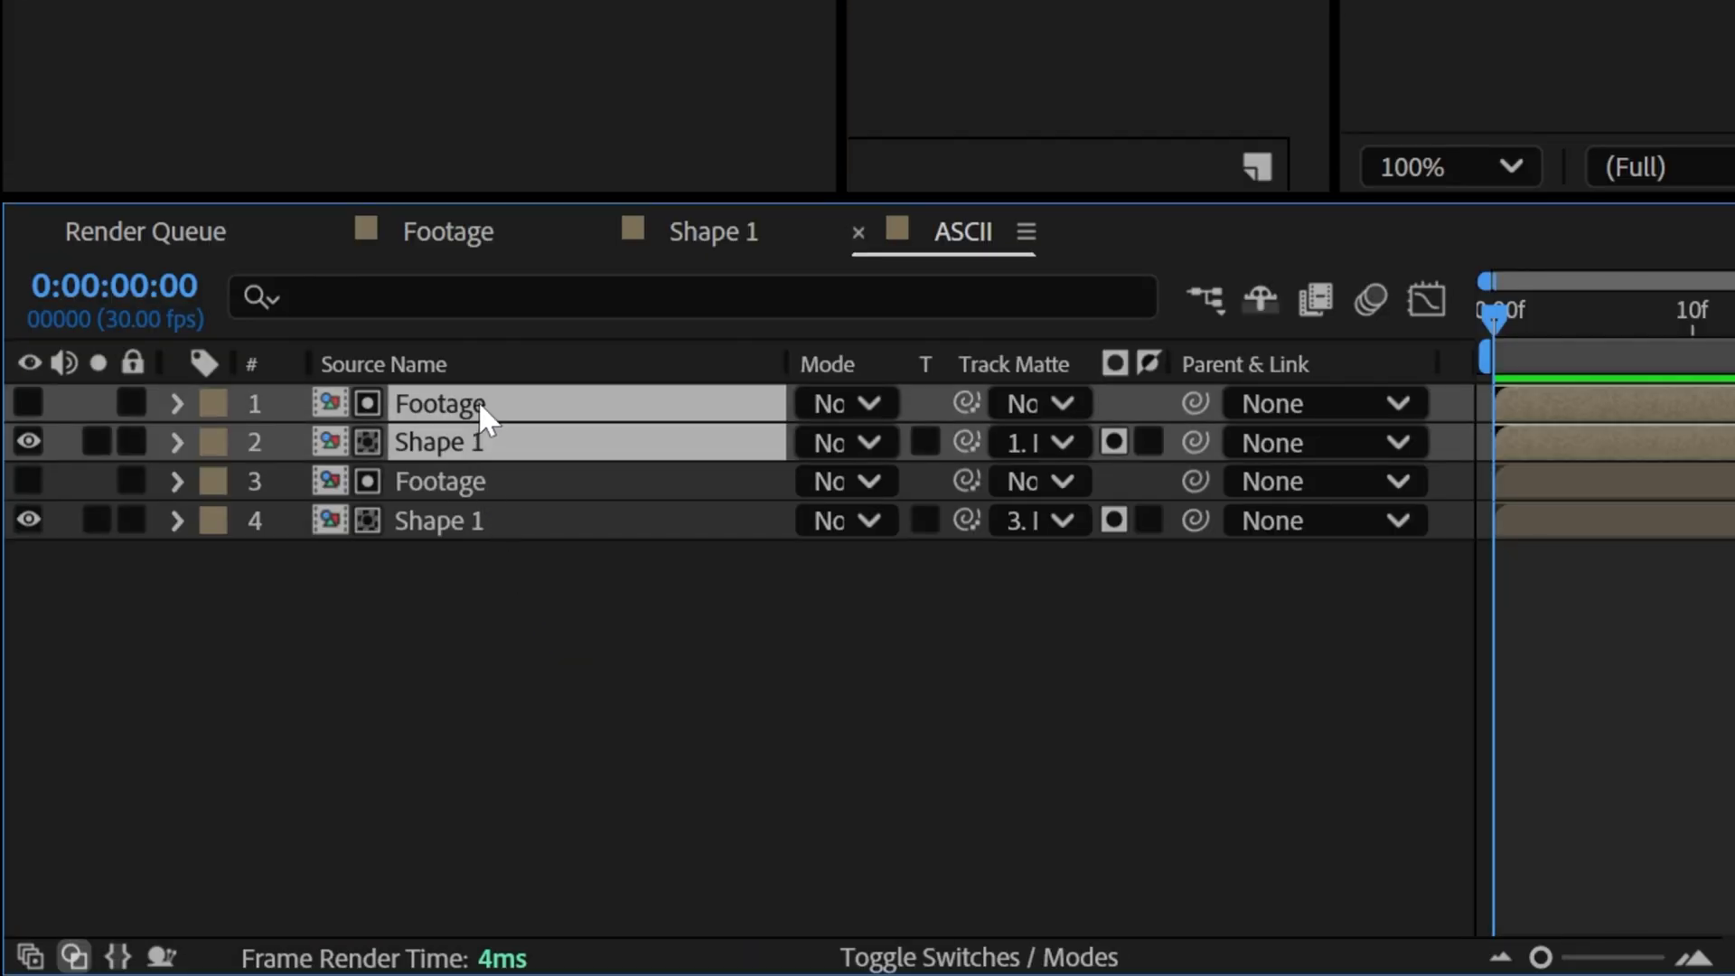
pyautogui.hotkey('ctrl', 'd')
# Step: Reorder the duplicated pair to alternate and set the top Footage's Extract to 78/147
pyautogui.moveTo(458, 484); pyautogui.dragTo(453, 423)
pyautogui.click(529, 703)
pyautogui.click(459, 410)
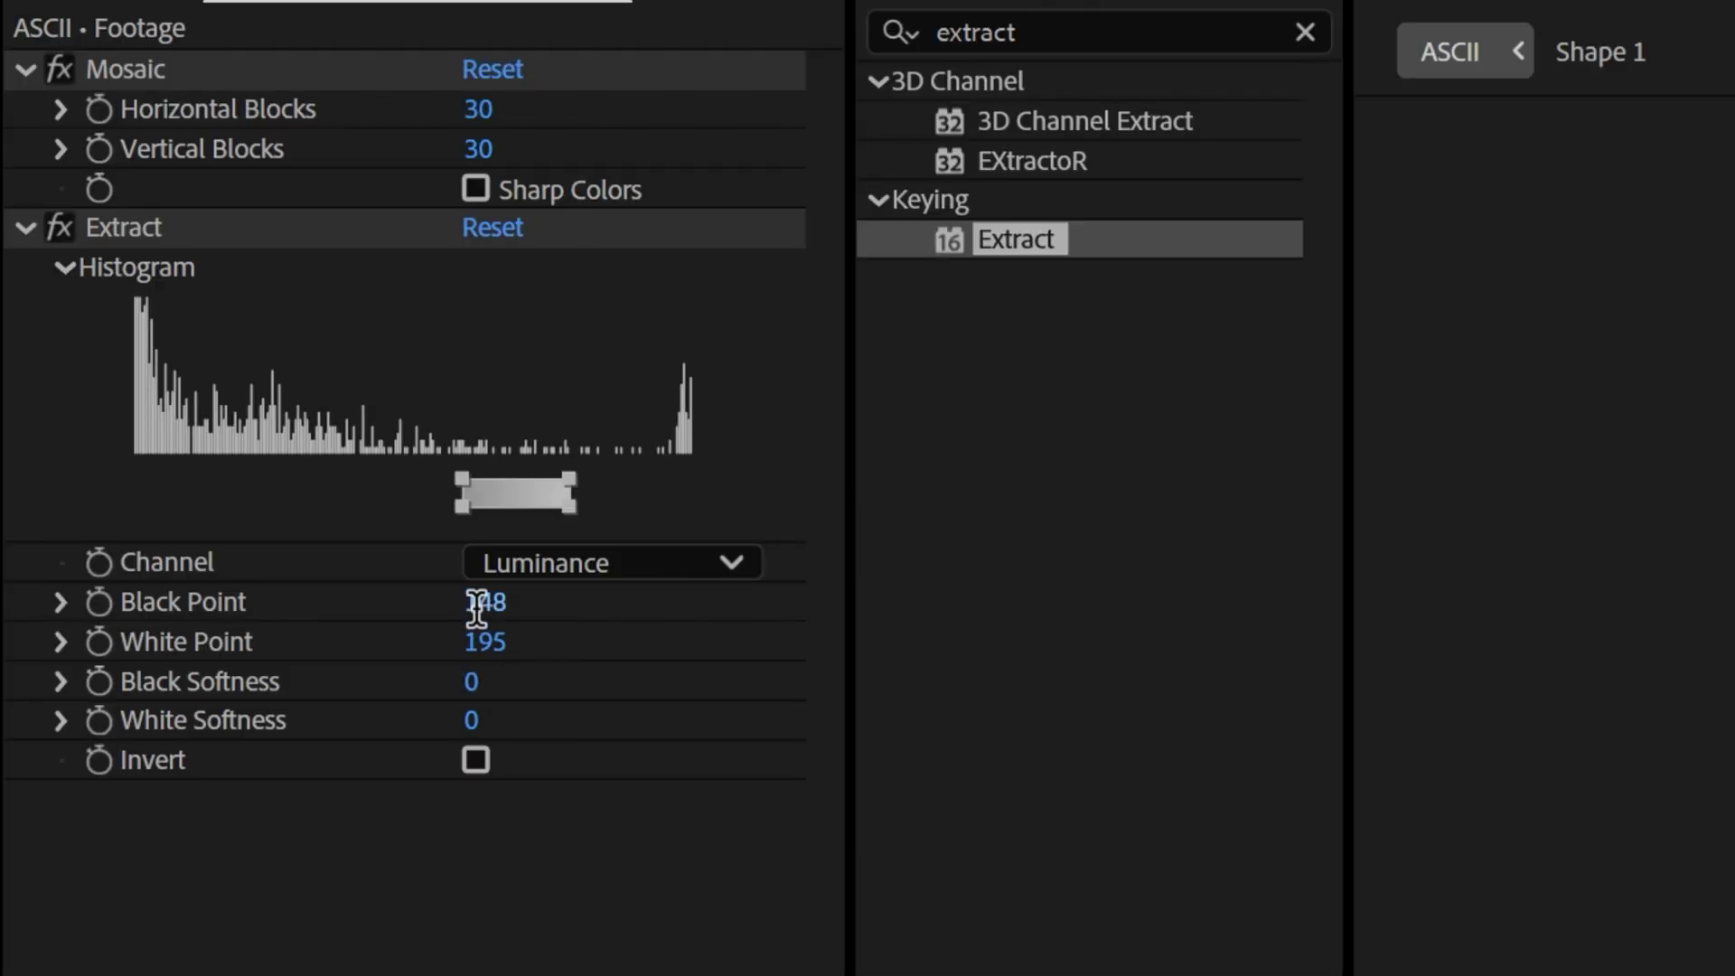
pyautogui.click(476, 604)
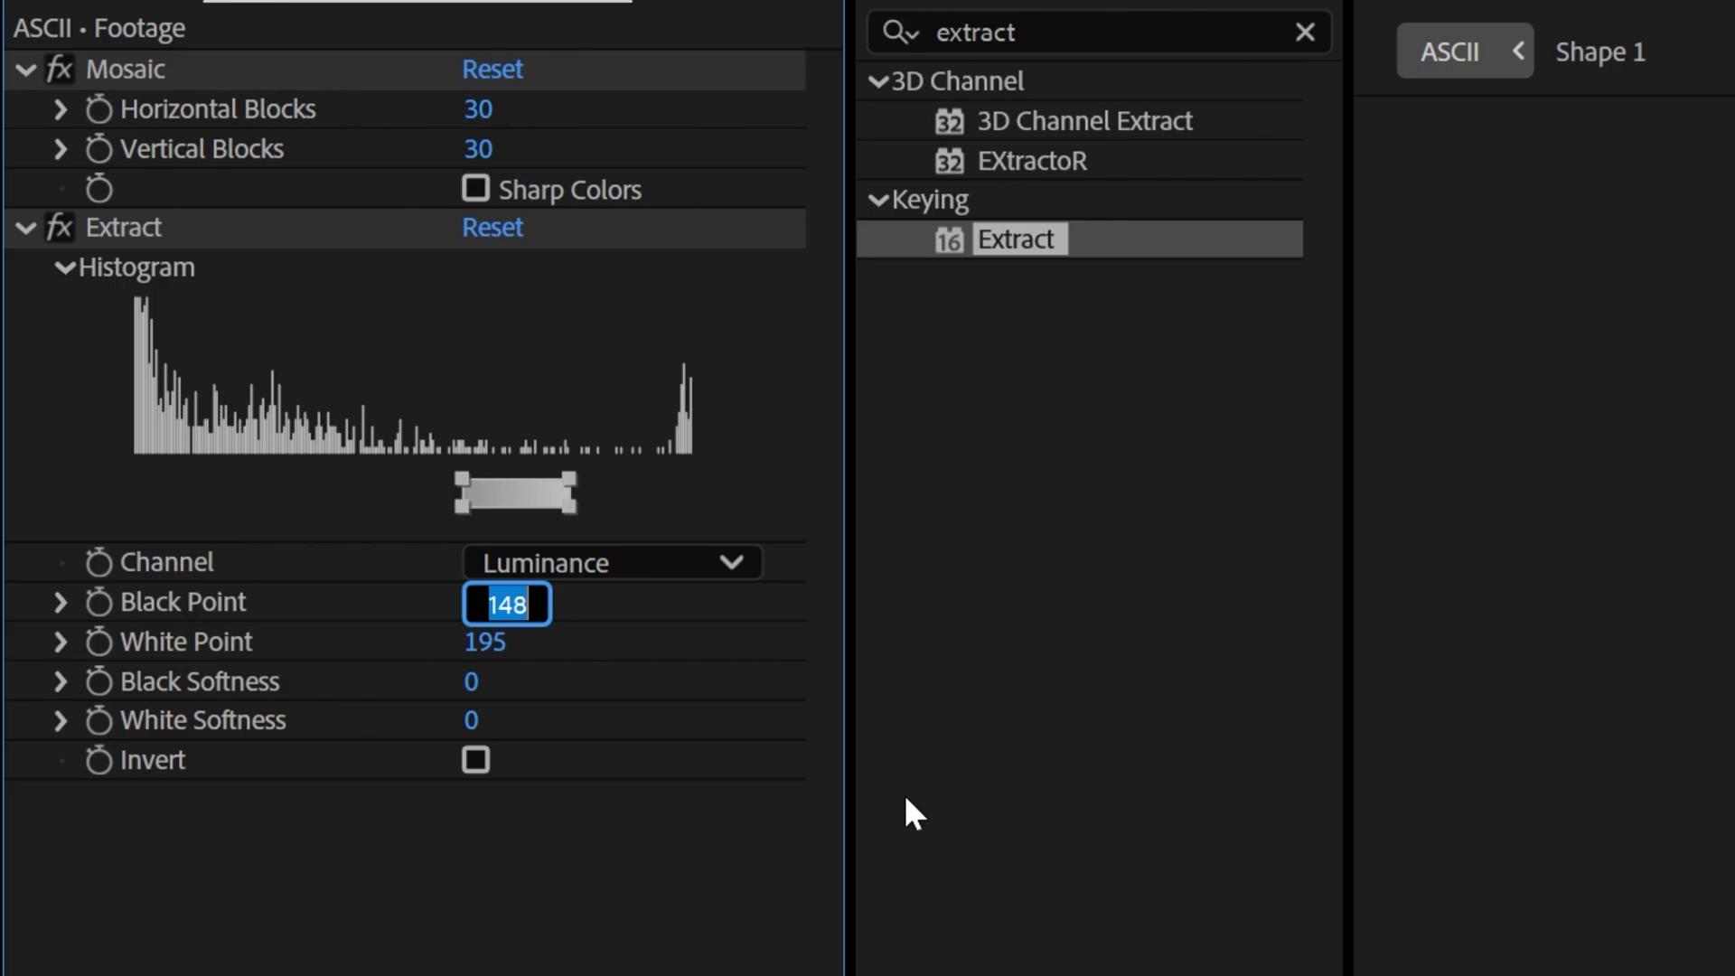
pyautogui.write('78')
pyautogui.press('Return')
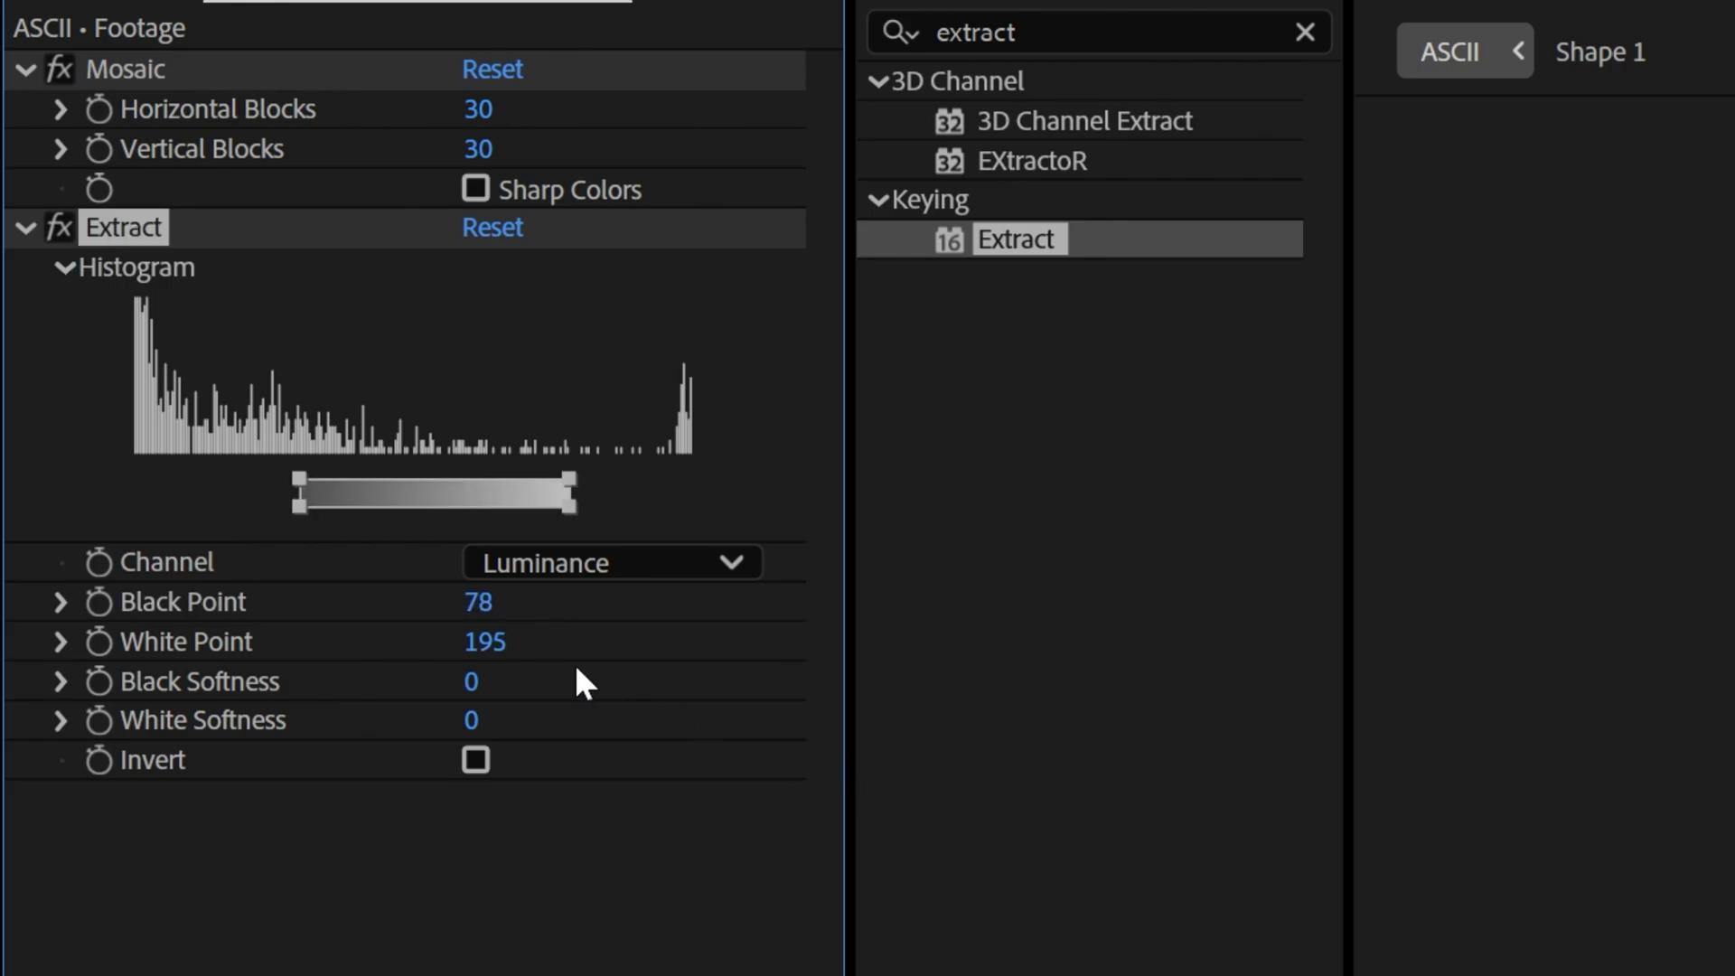
pyautogui.click(485, 642)
pyautogui.write('1')
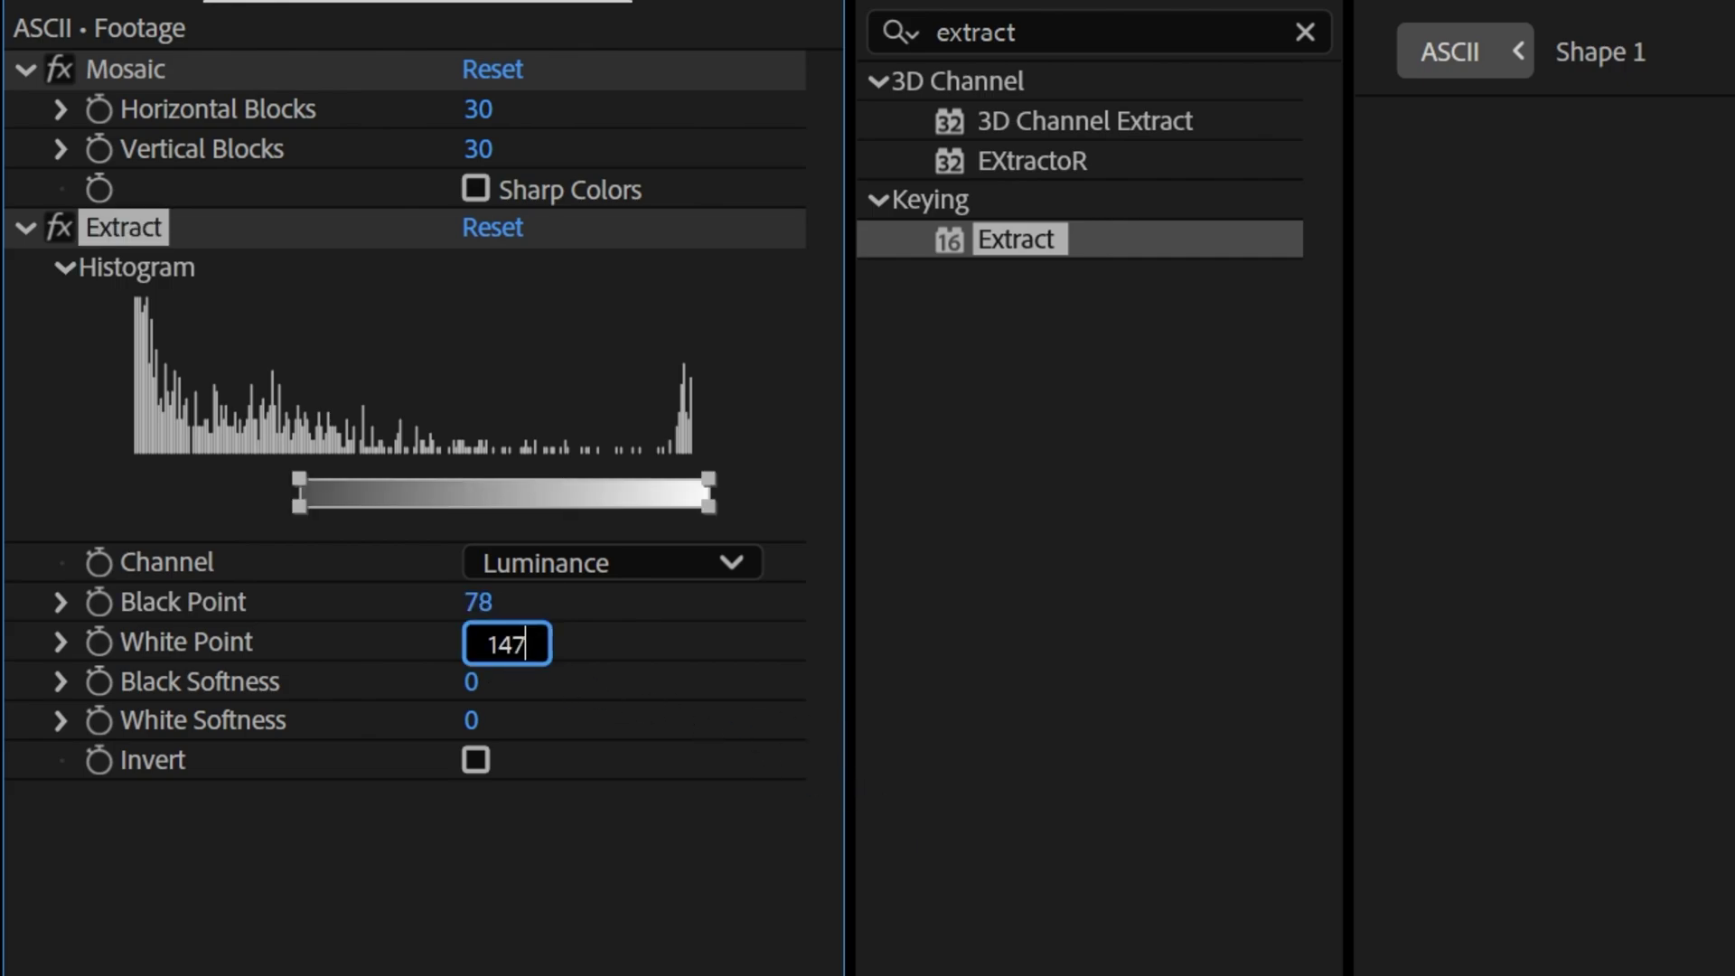
pyautogui.write('47')
pyautogui.press('Return')
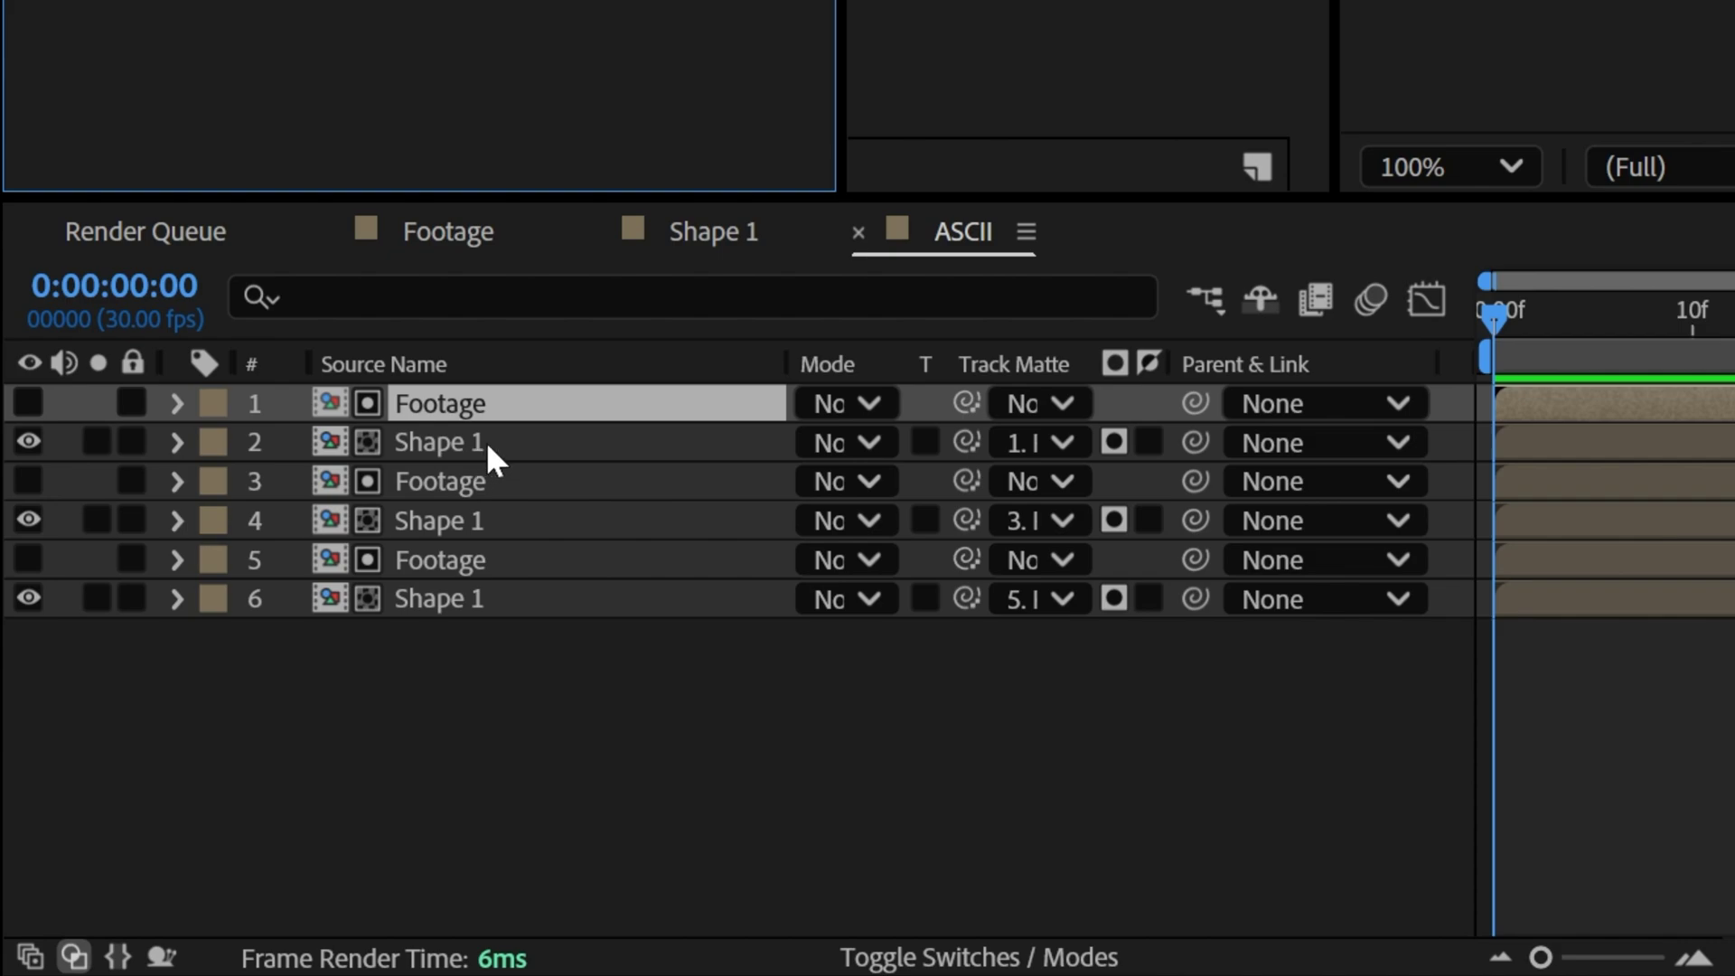
# Step: Duplicate the Footage/Shape 1 pair again and reorder the layers to alternate
pyautogui.keyDown('shift'); pyautogui.click(486, 442); pyautogui.keyUp('shift')
pyautogui.hotkey('ctrl', 'd')
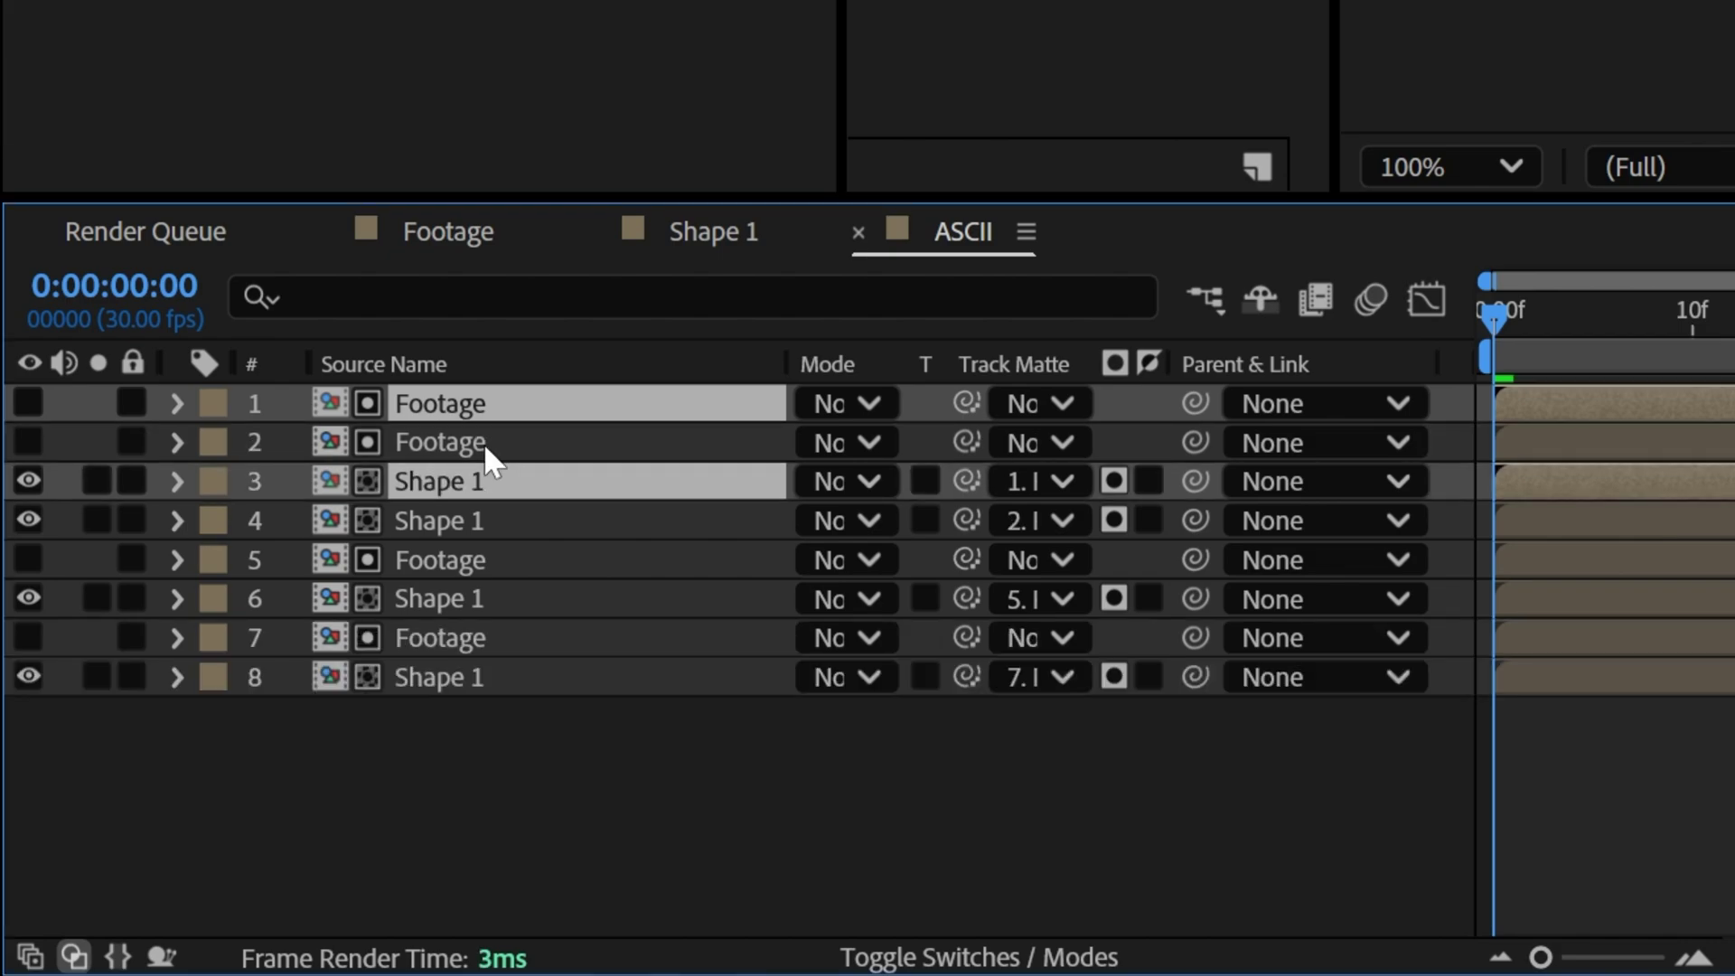
pyautogui.moveTo(469, 405); pyautogui.dragTo(477, 436)
# Step: Set the new top Footage's Extract Black Point to 30 and White Point to 77
pyautogui.click(643, 817)
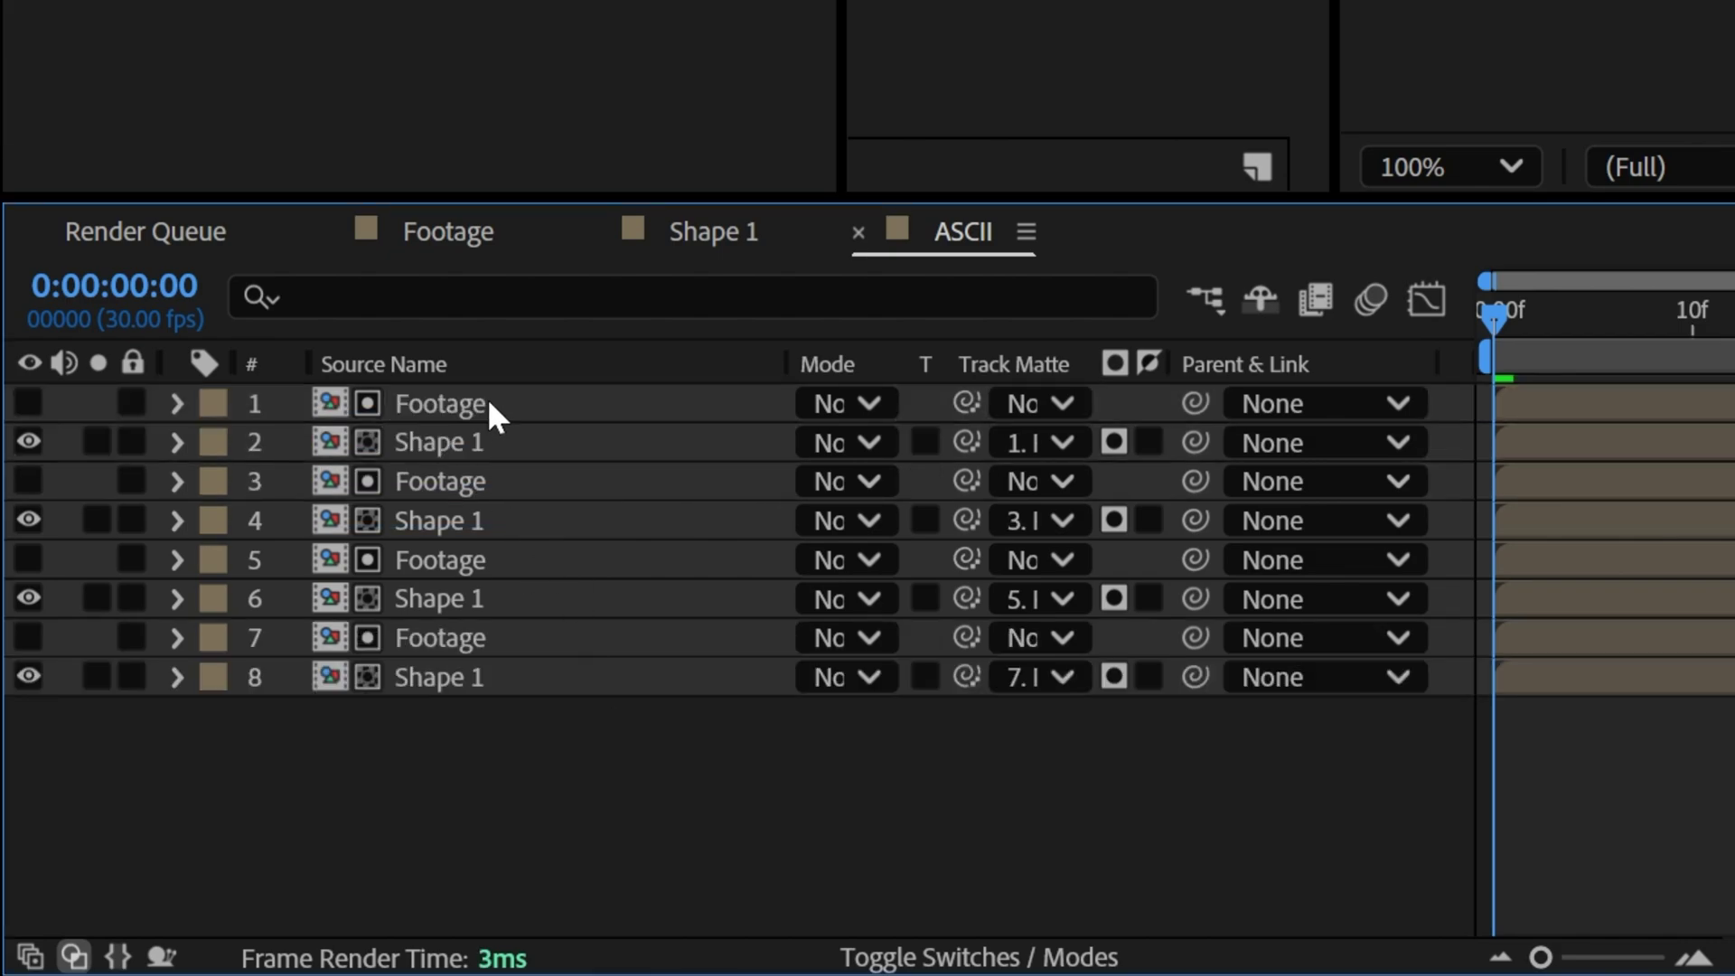
pyautogui.click(489, 404)
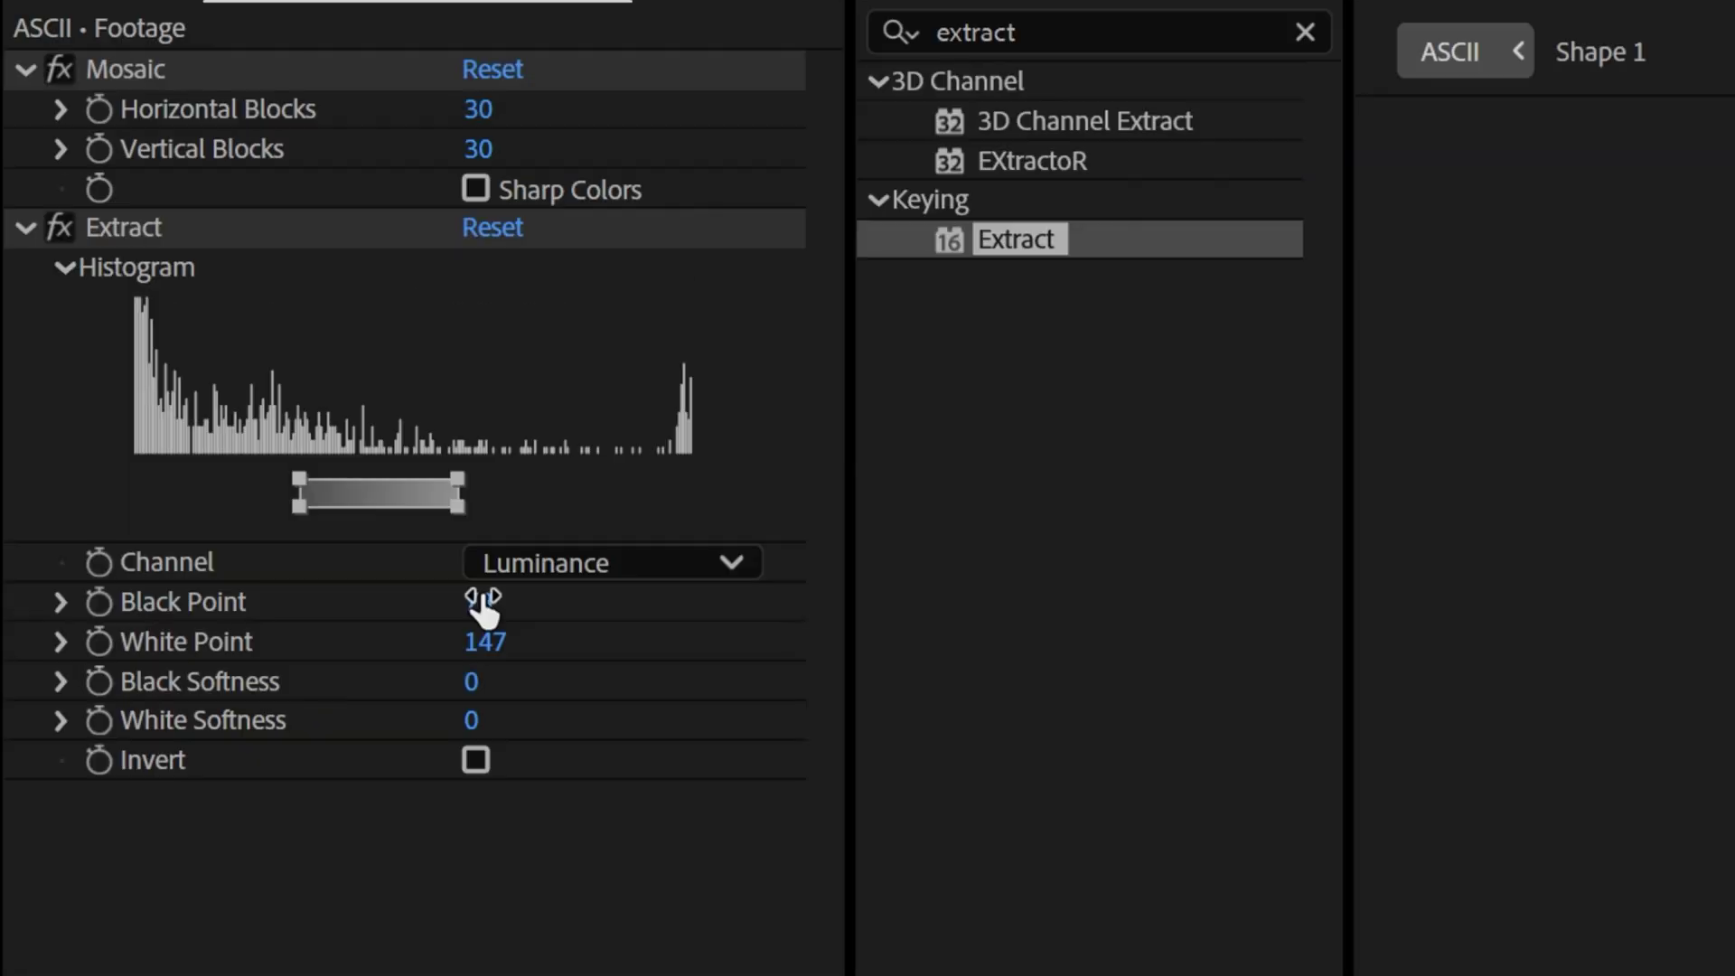
pyautogui.click(488, 604)
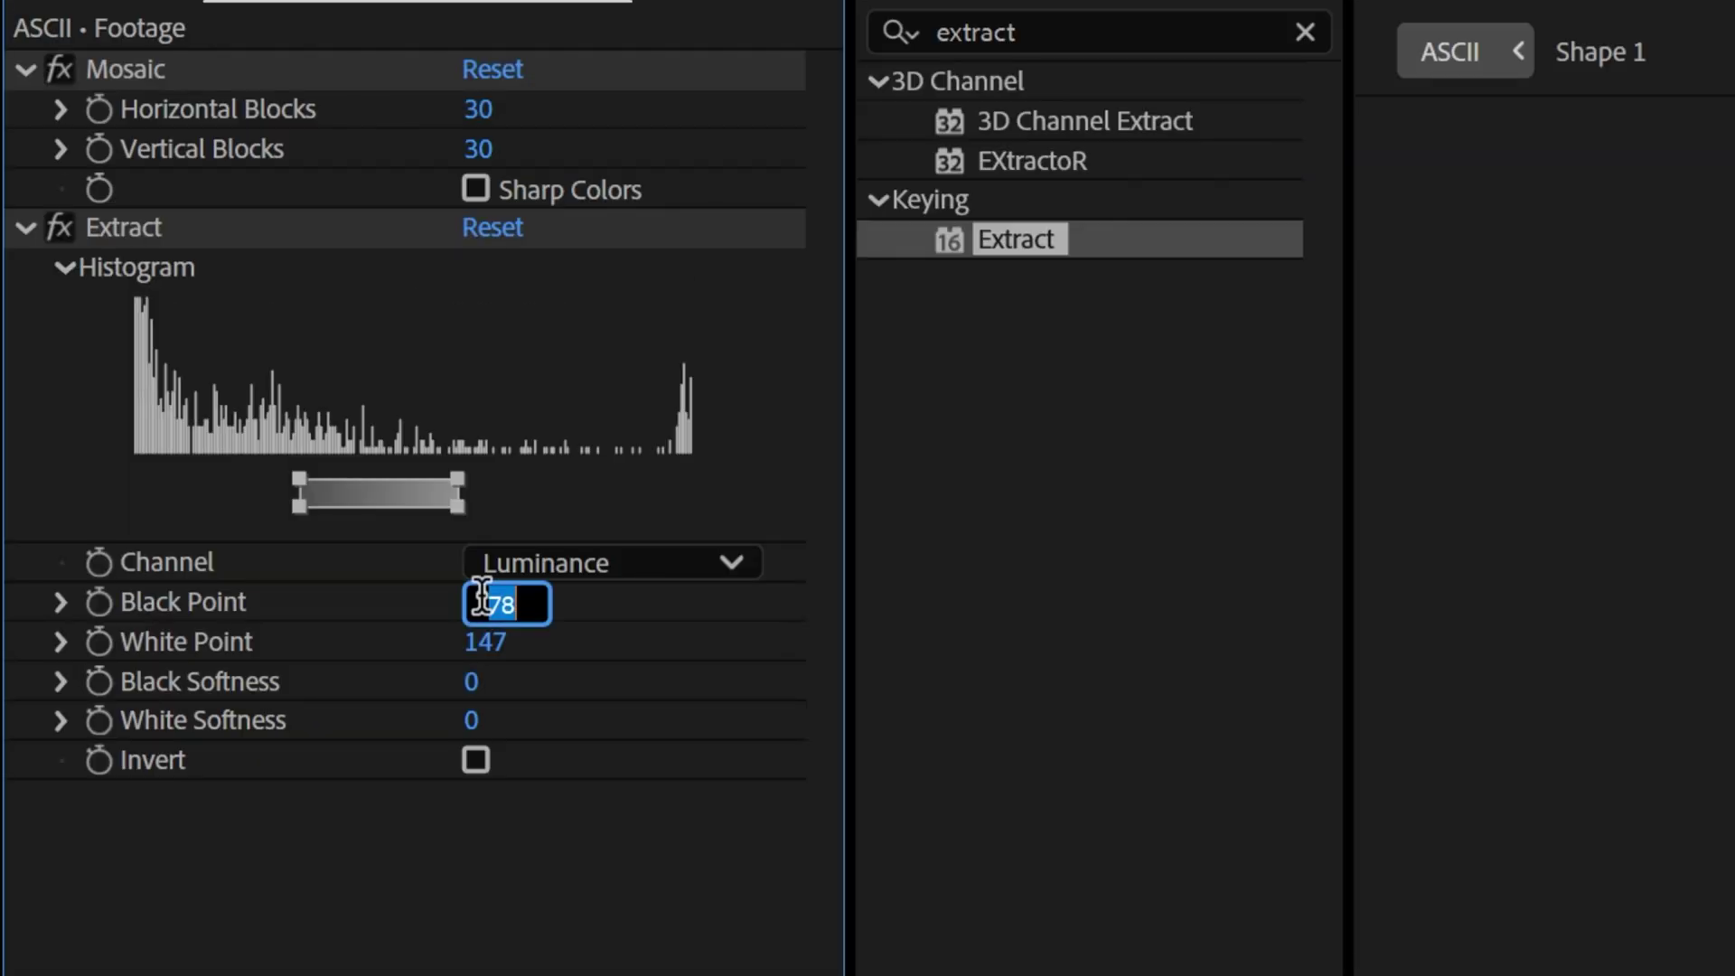
pyautogui.write('30')
pyautogui.press('Return')
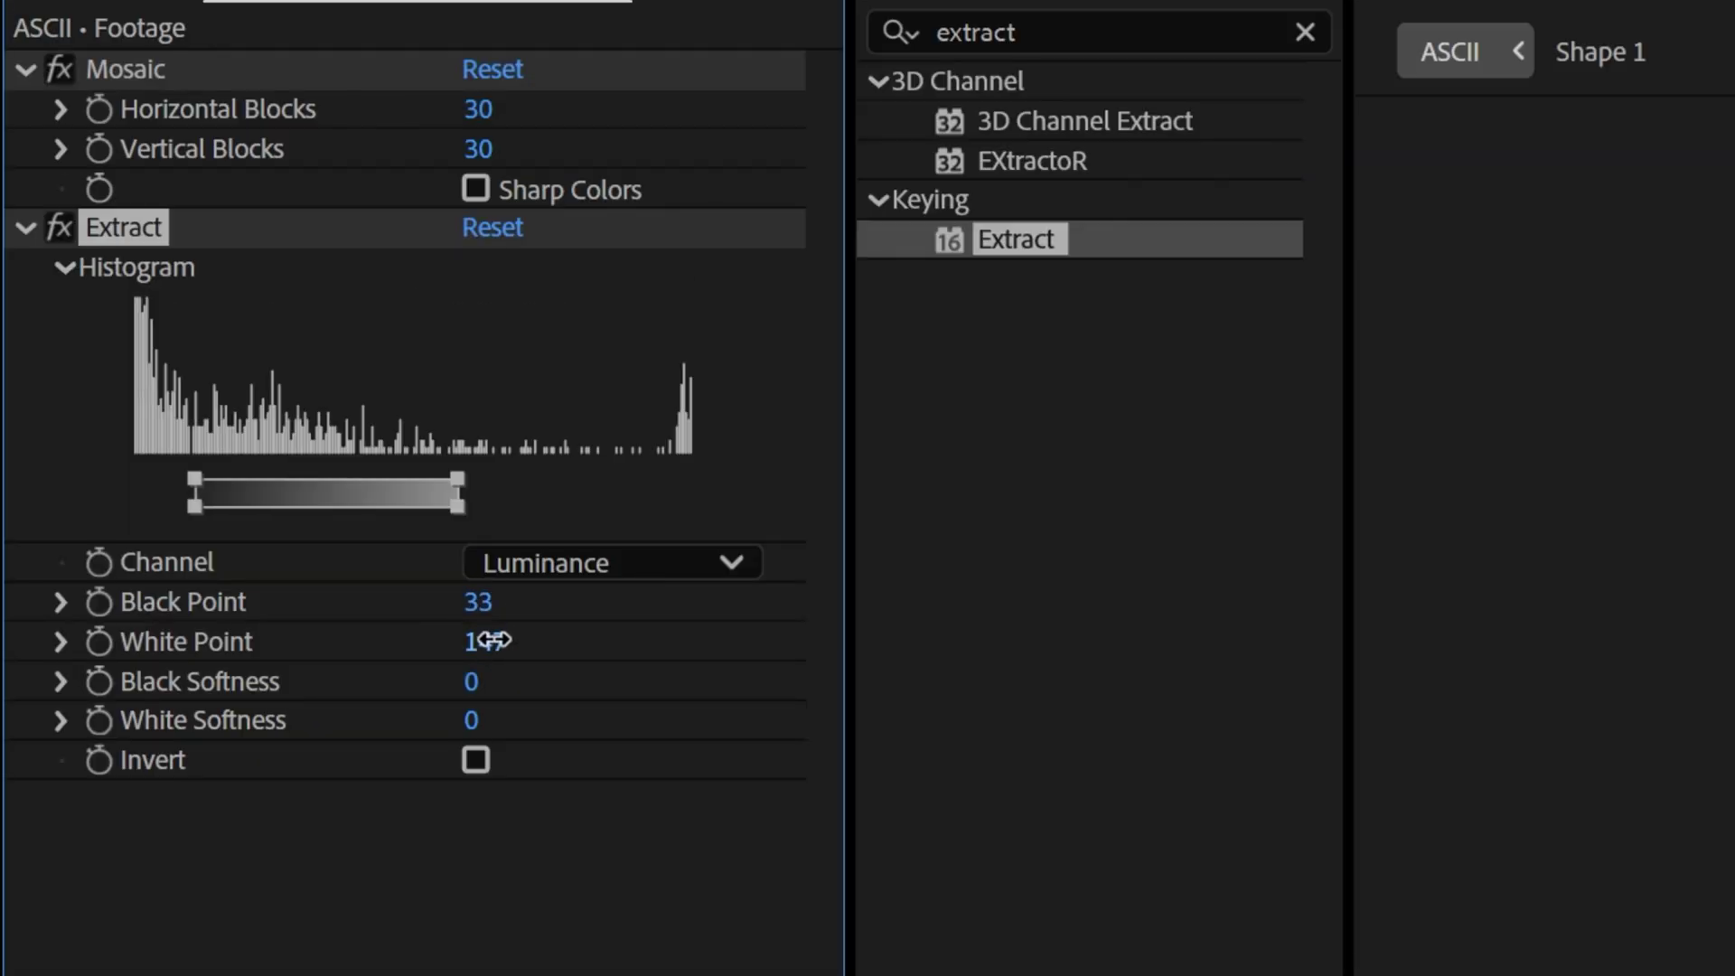
pyautogui.click(486, 643)
pyautogui.write('77')
pyautogui.press('Return')
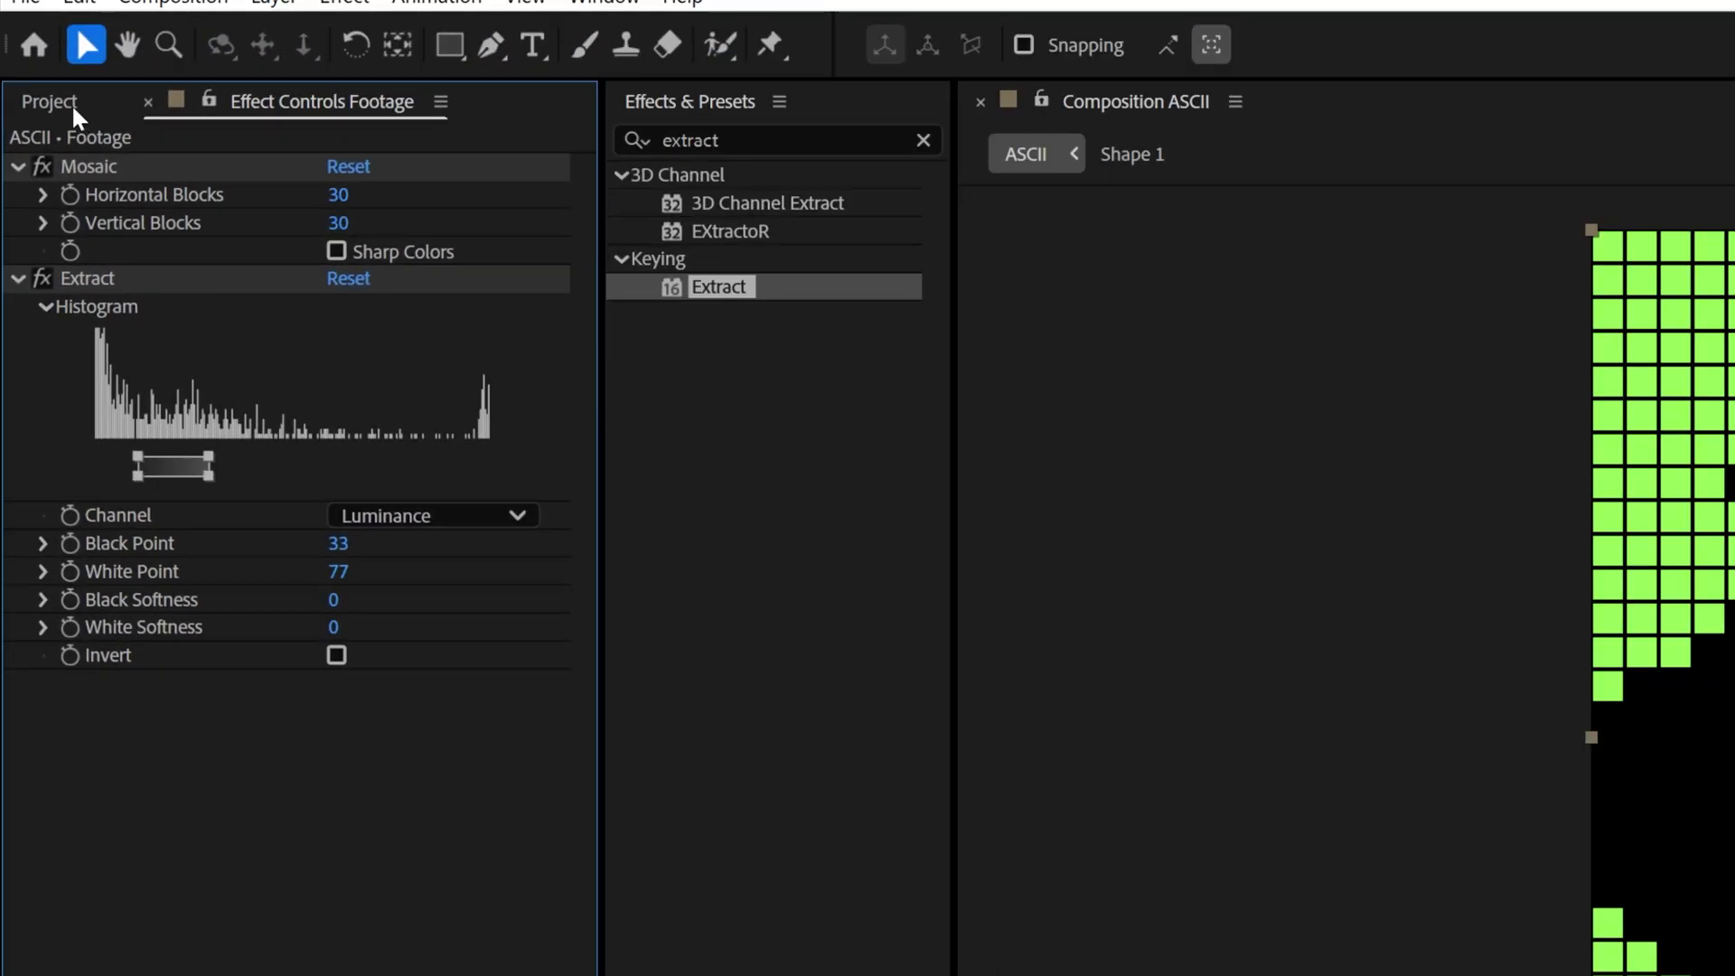
# Step: Duplicate the Shape 1 composition in the Project panel into additional shape comps
pyautogui.click(51, 101)
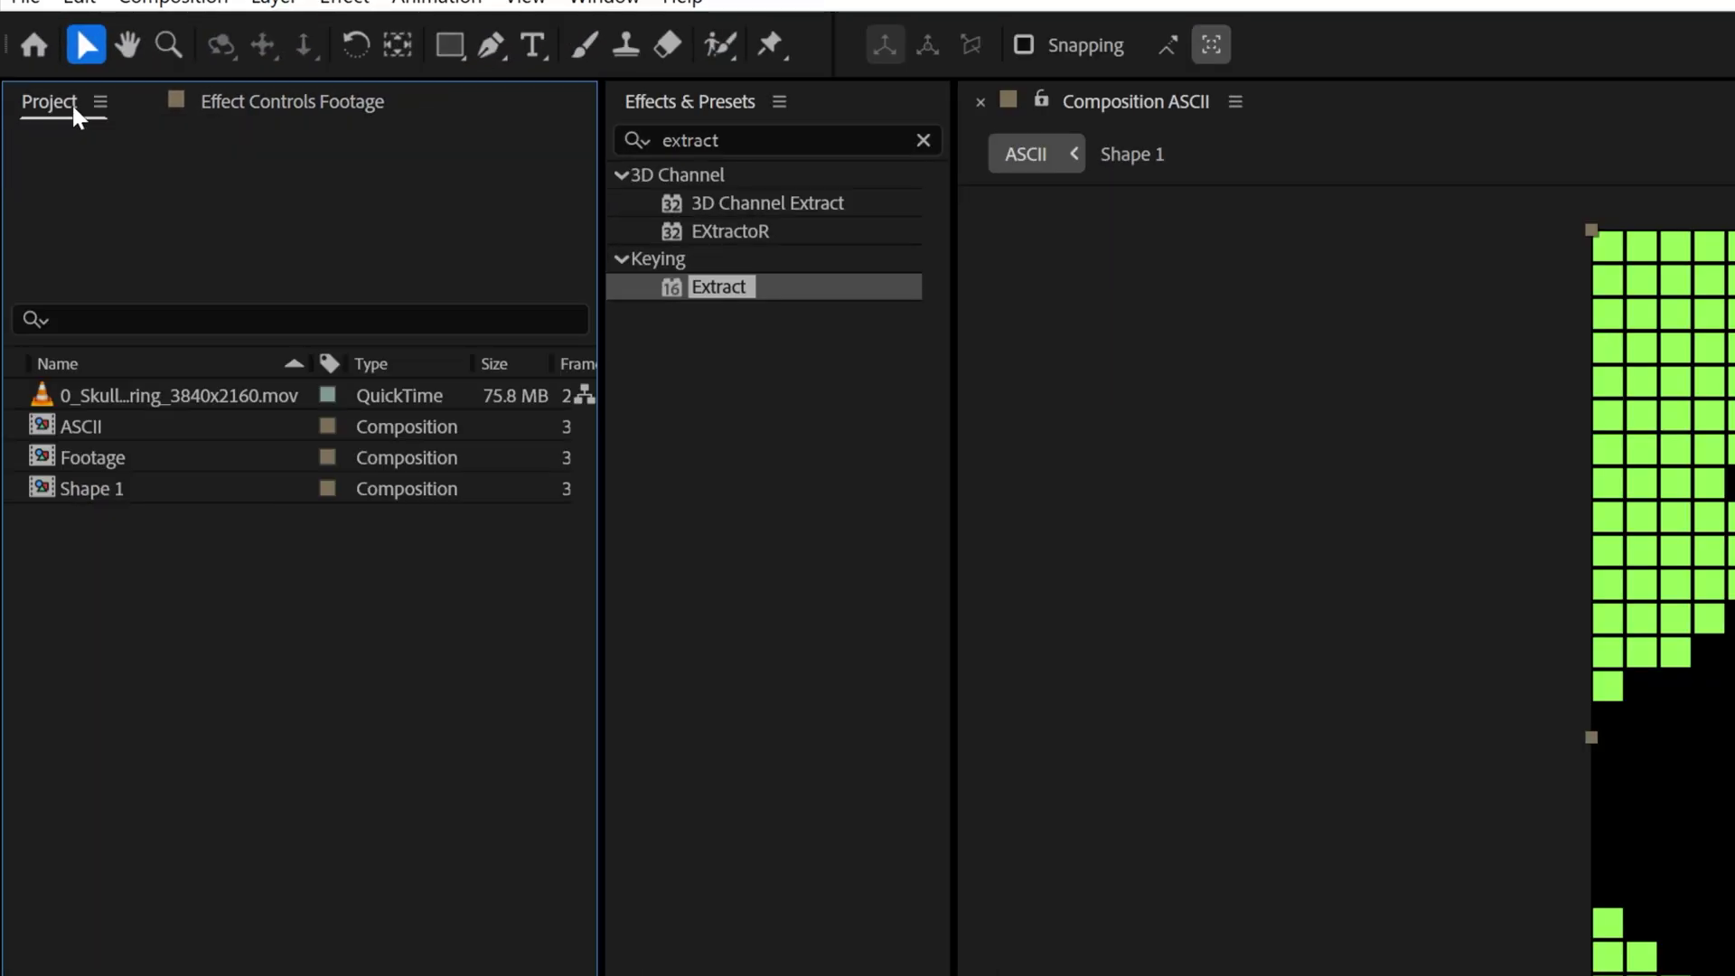
pyautogui.click(136, 504)
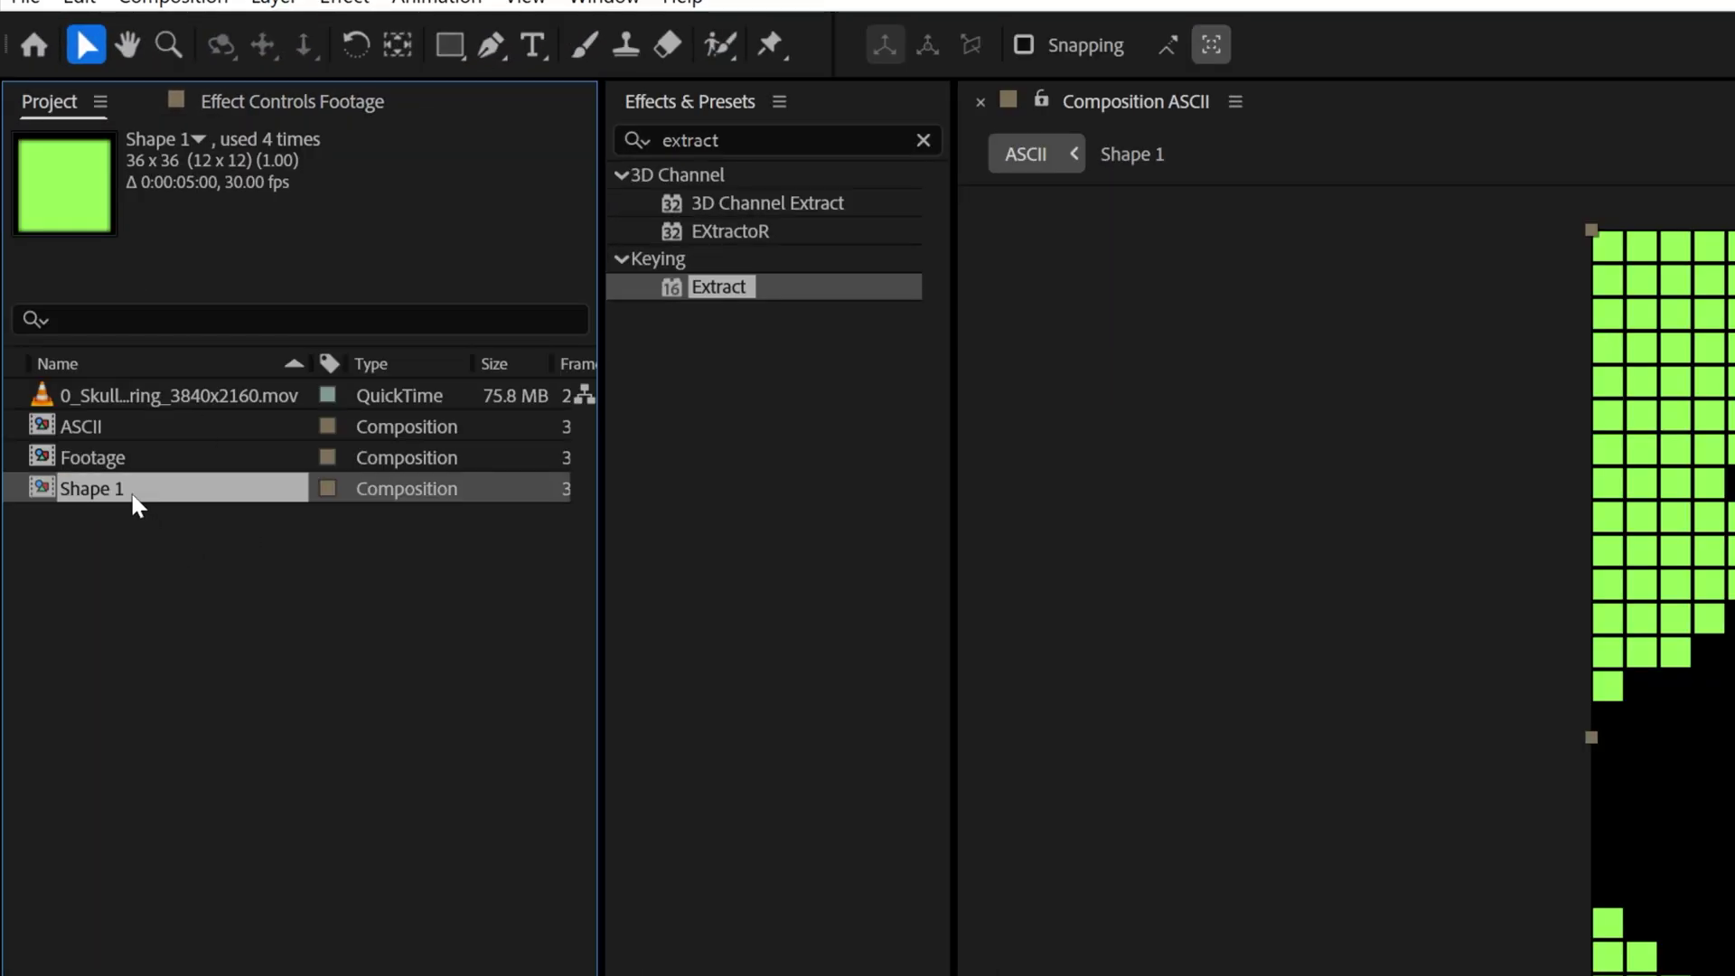
pyautogui.hotkey('ctrl', 'd')
pyautogui.hotkey('ctrl', 'd')
pyautogui.hotkey('ctrl', 'd')
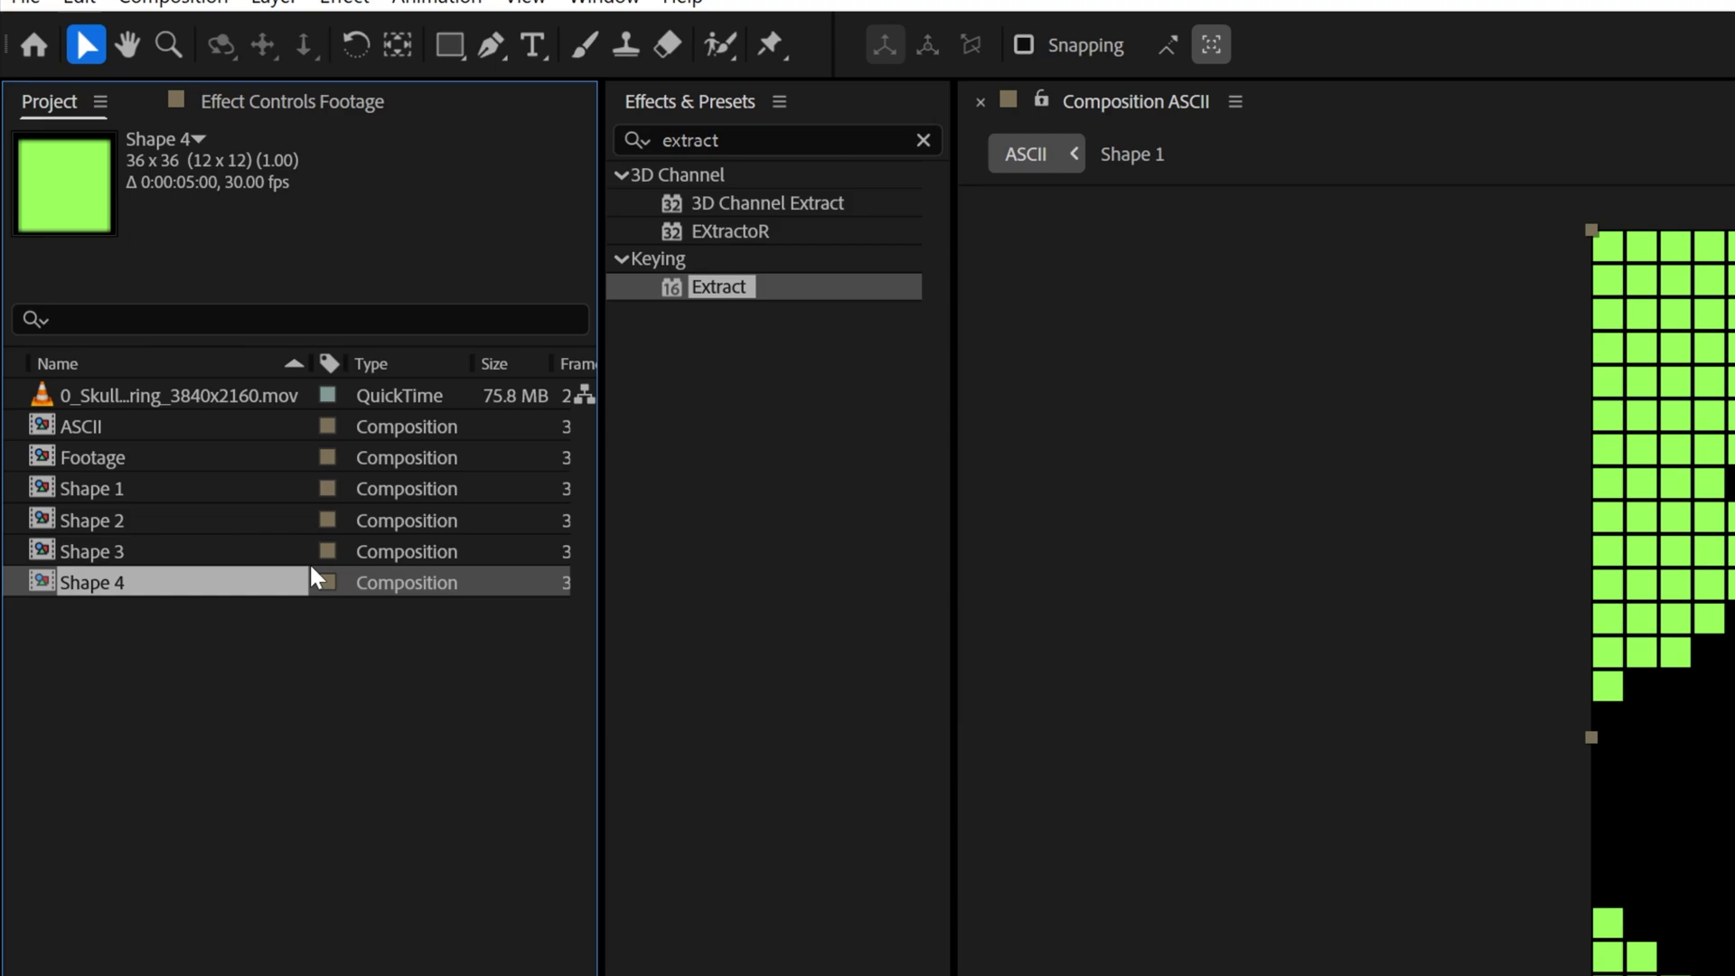
pyautogui.hotkey('ctrl', 'd')
pyautogui.click(226, 762)
pyautogui.moveTo(224, 759); pyautogui.dragTo(150, 490)
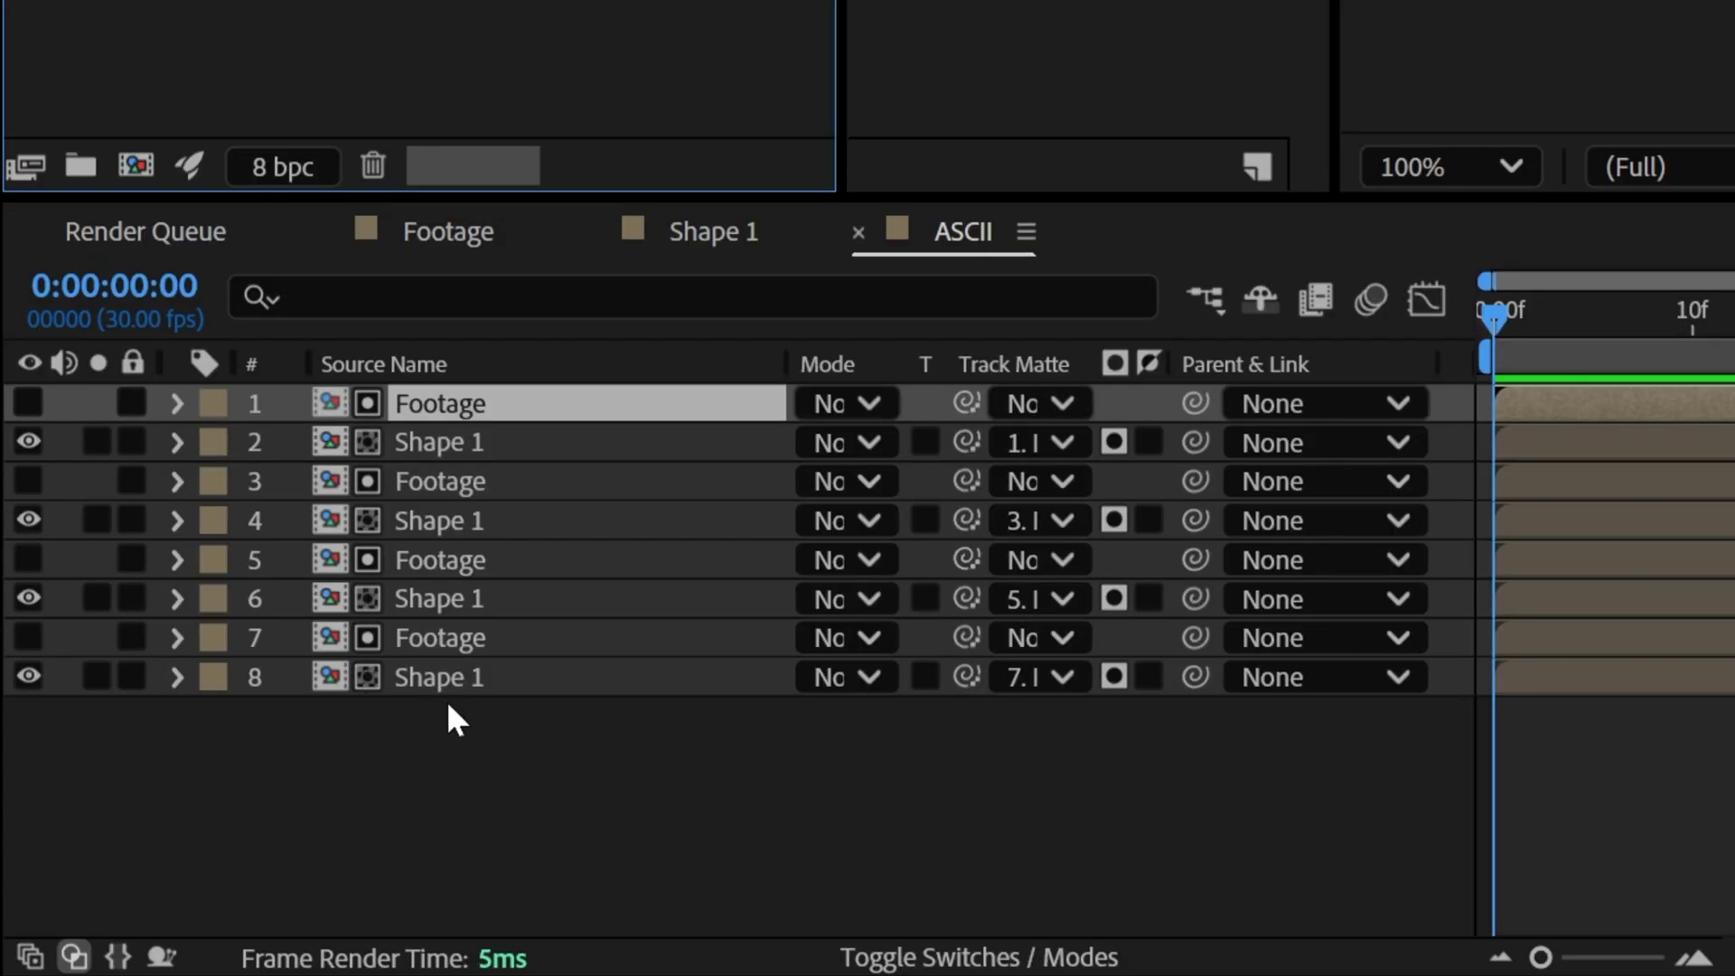
# Step: Replace the upper shape layers' sources with Shape 2, Shape 3 and Shape 4
pyautogui.click(458, 676)
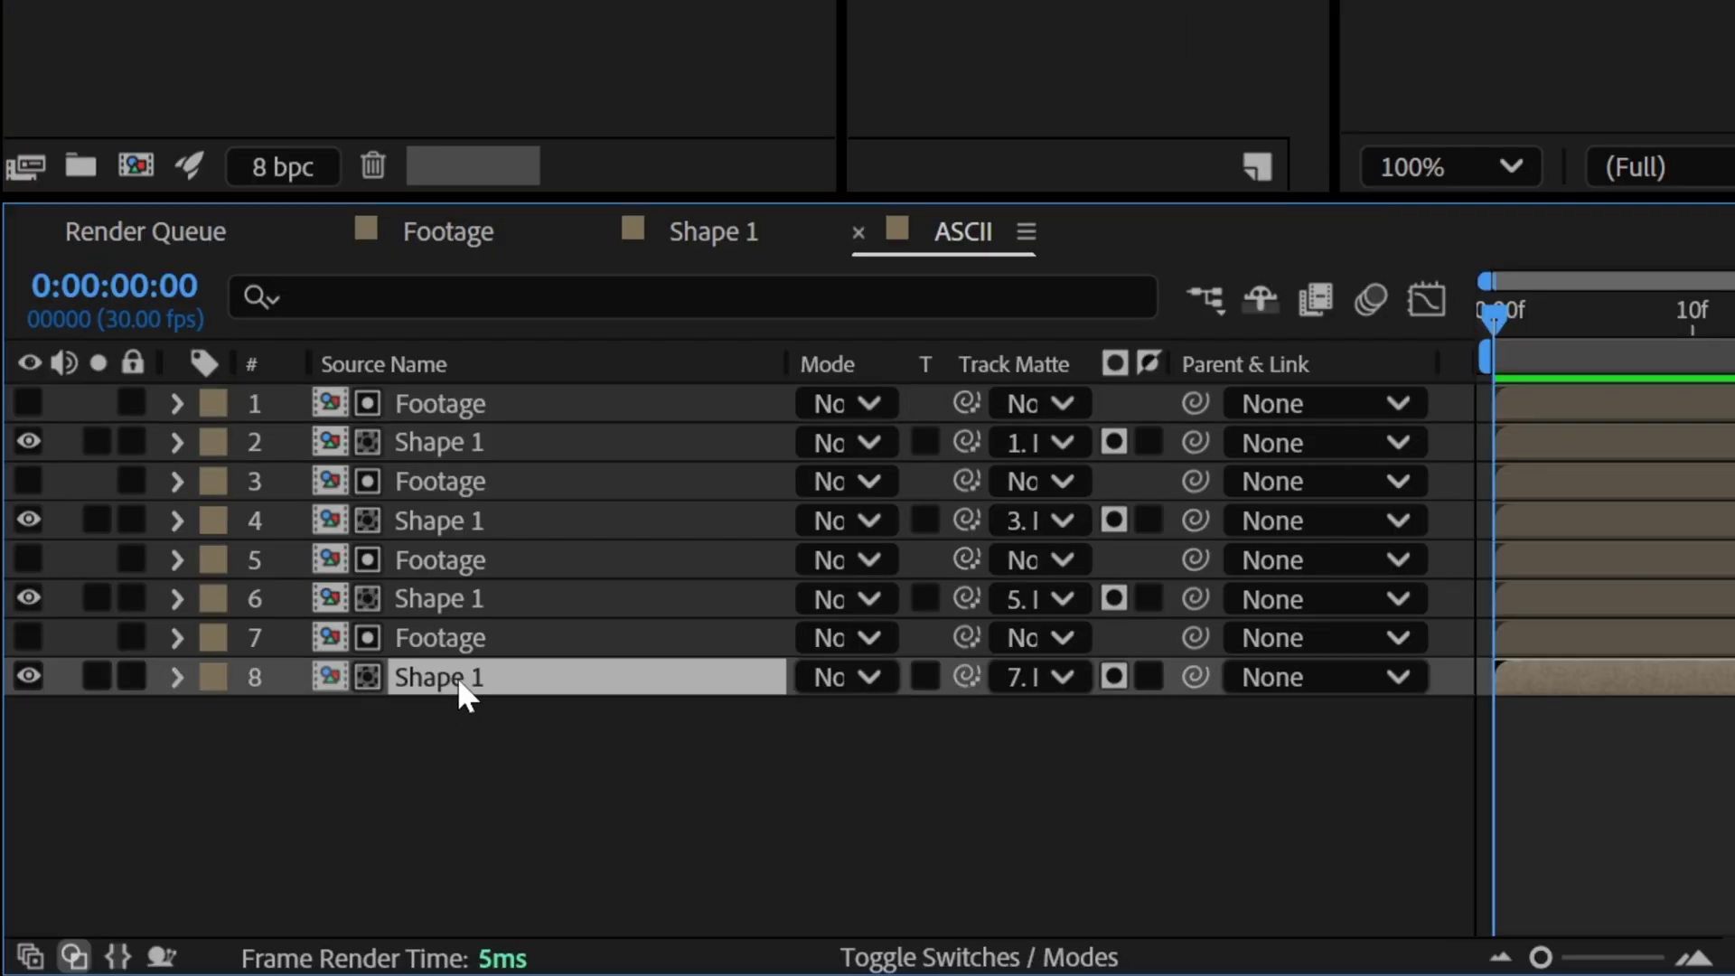
pyautogui.click(467, 609)
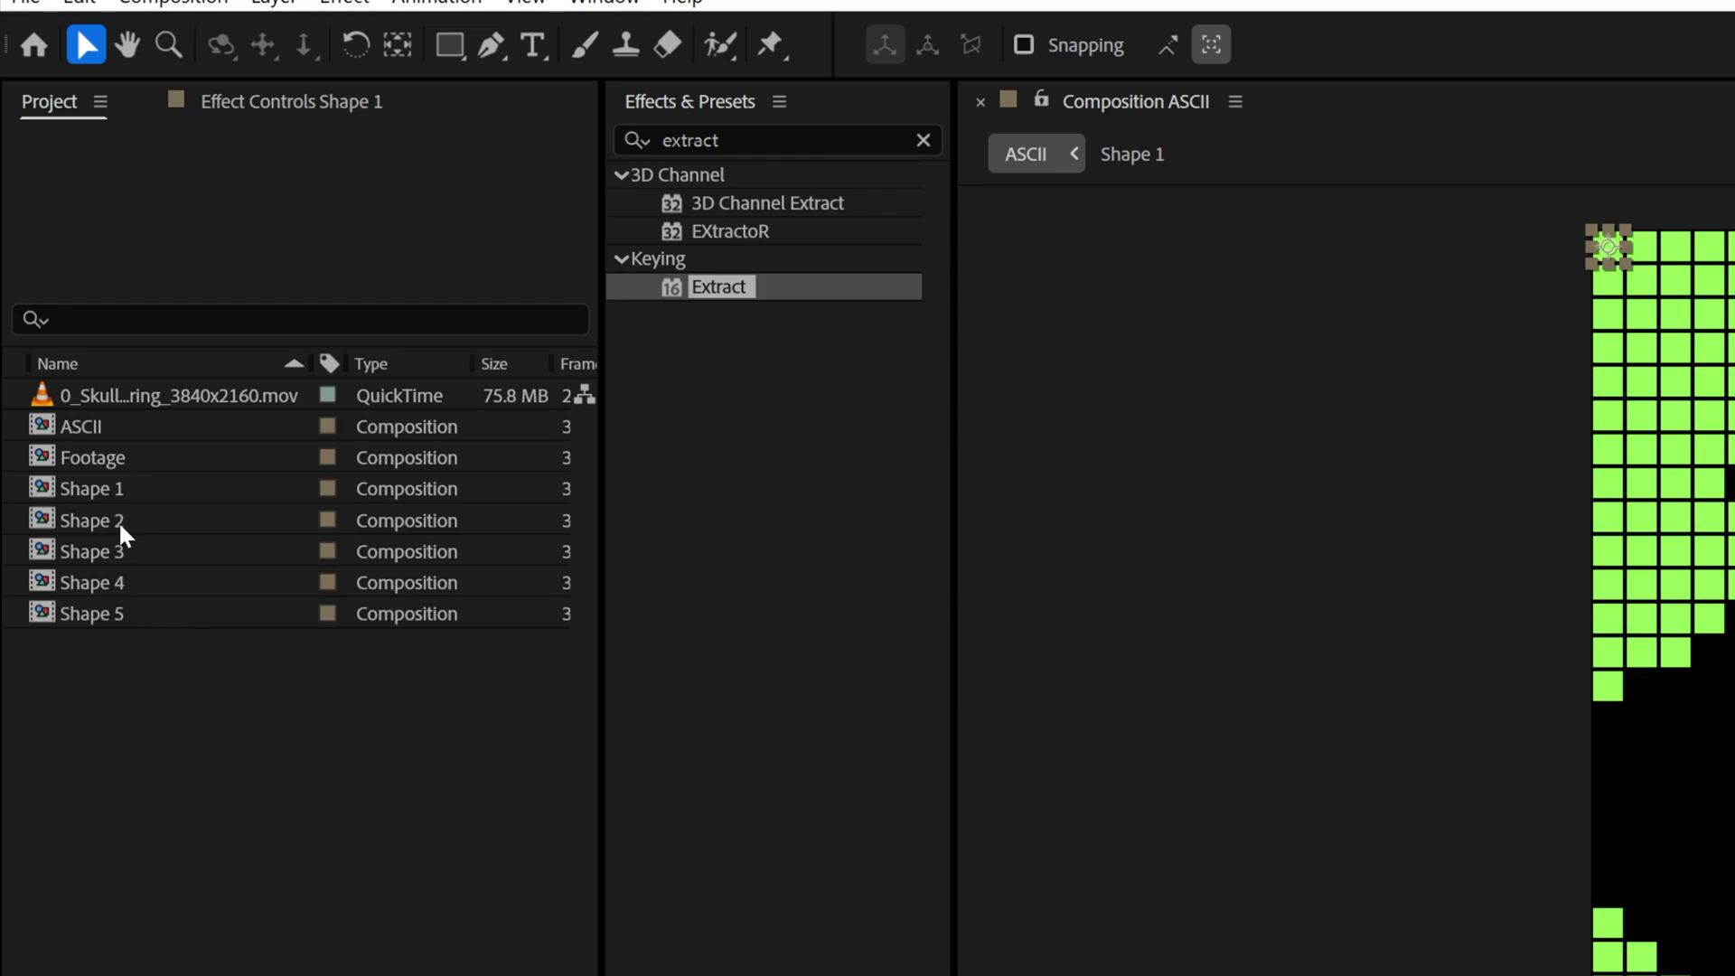
pyautogui.click(117, 533)
pyautogui.moveTo(359, 971); pyautogui.dragTo(457, 607)
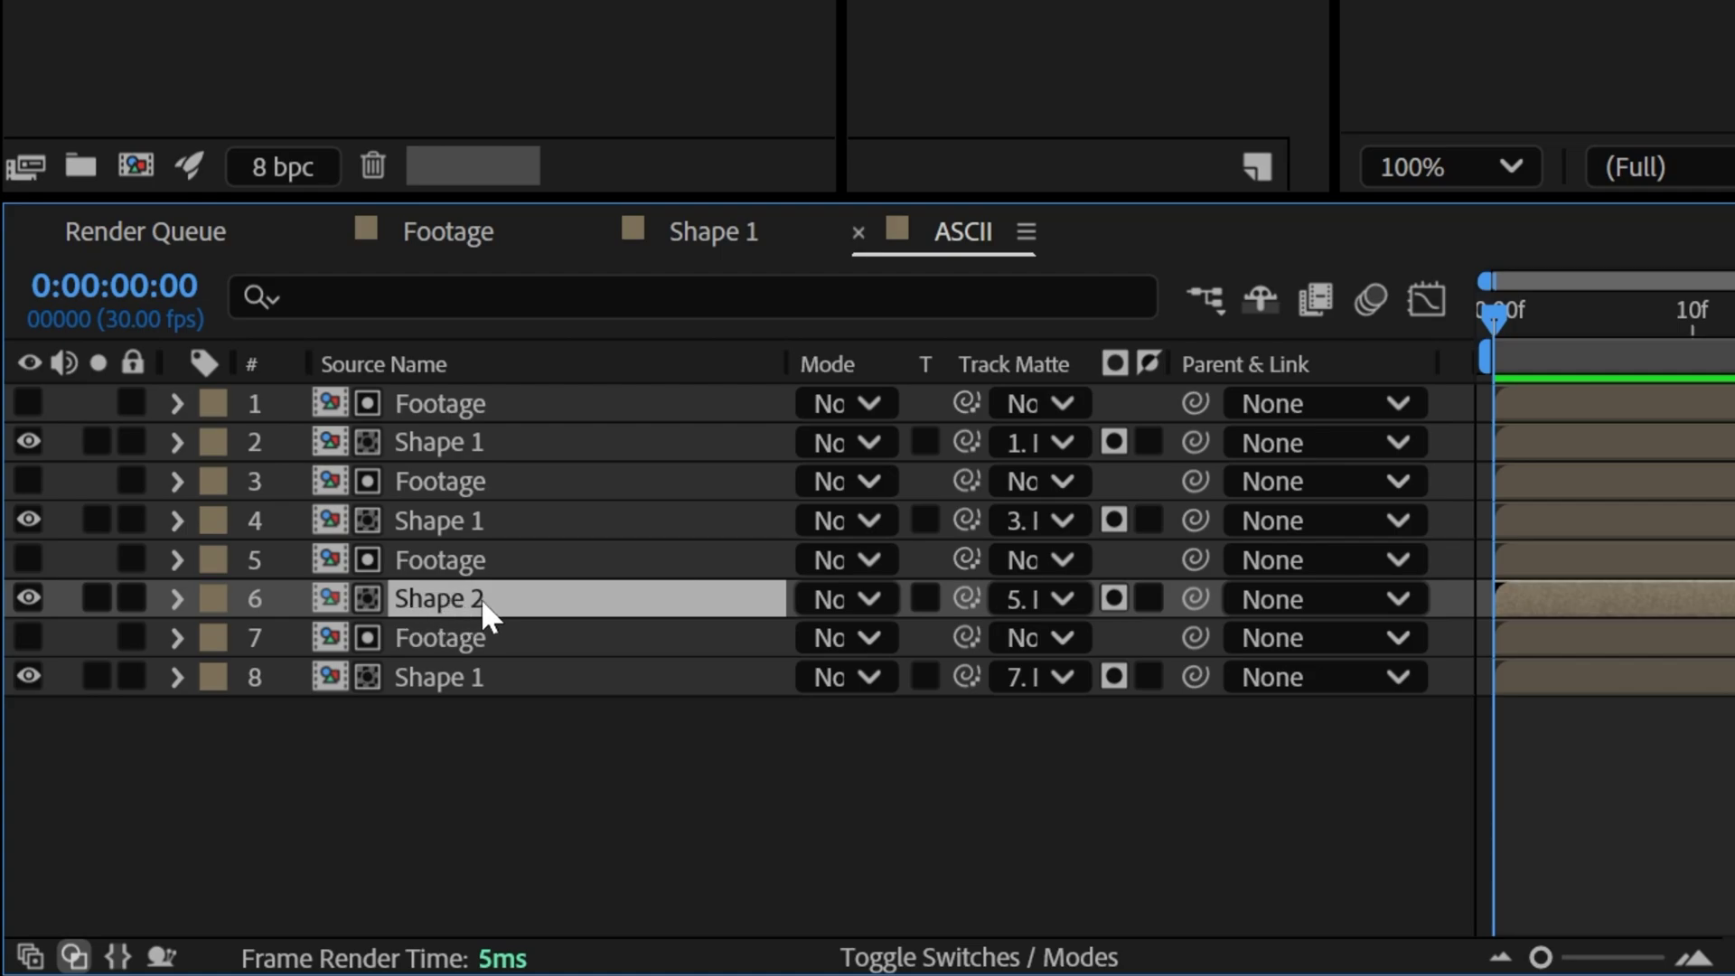
pyautogui.click(459, 526)
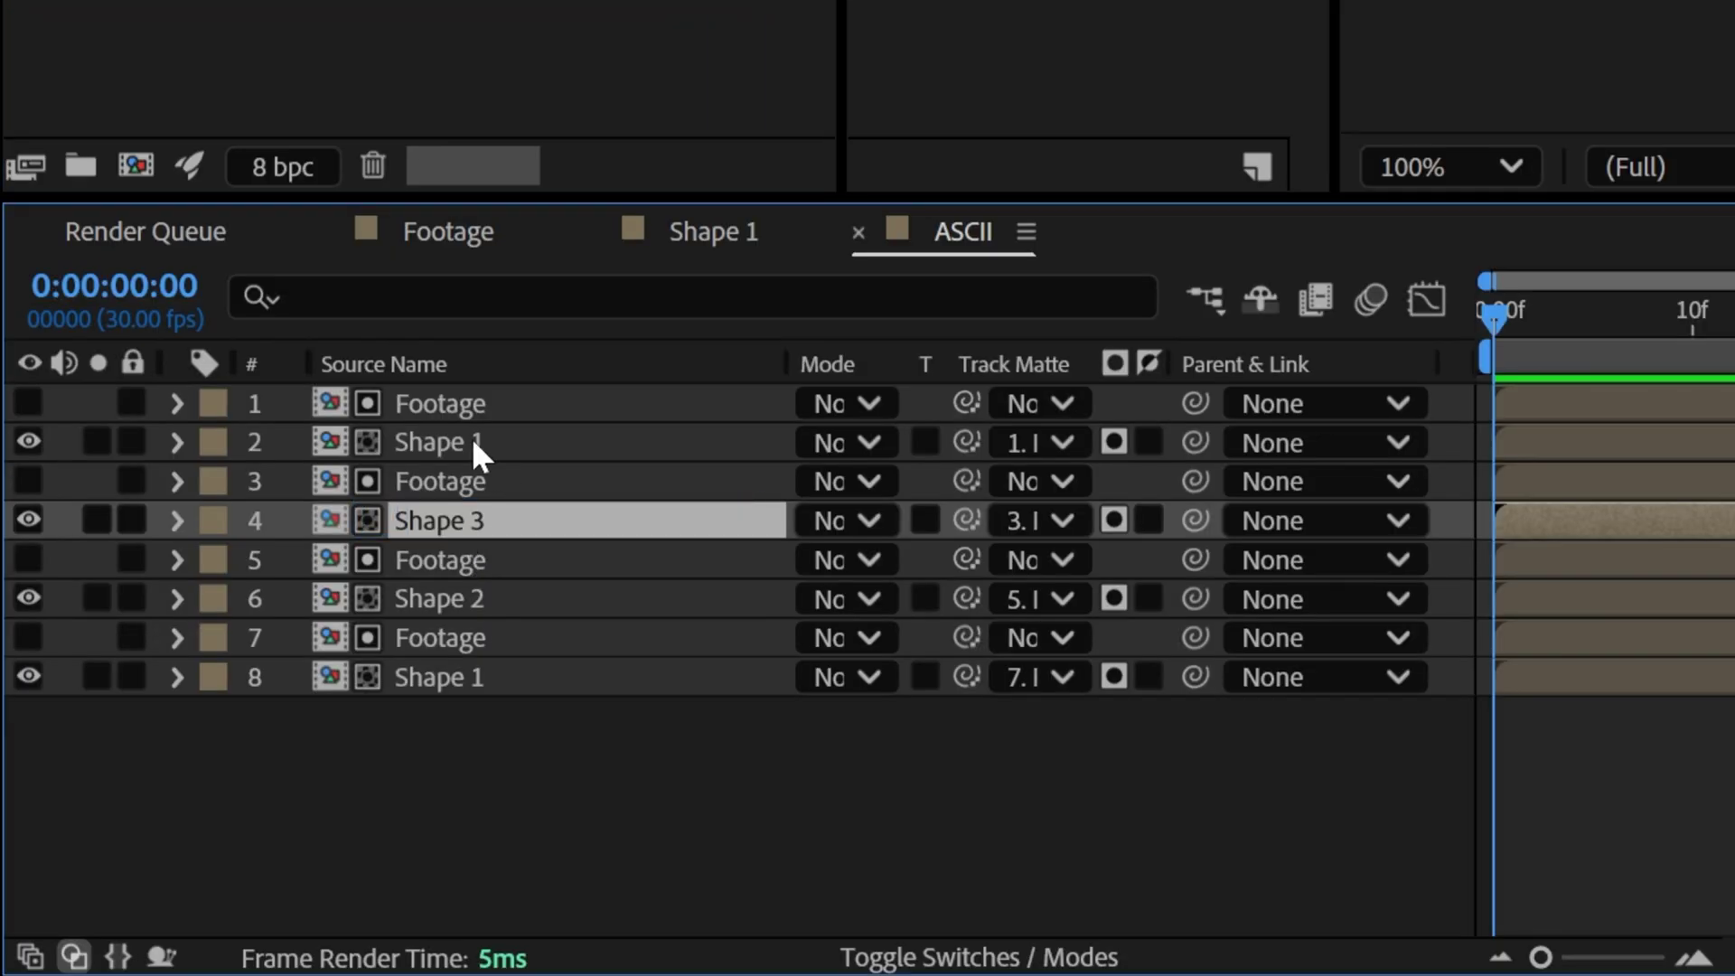
pyautogui.click(472, 438)
pyautogui.hotkey('ctrl', 'alt', '/')
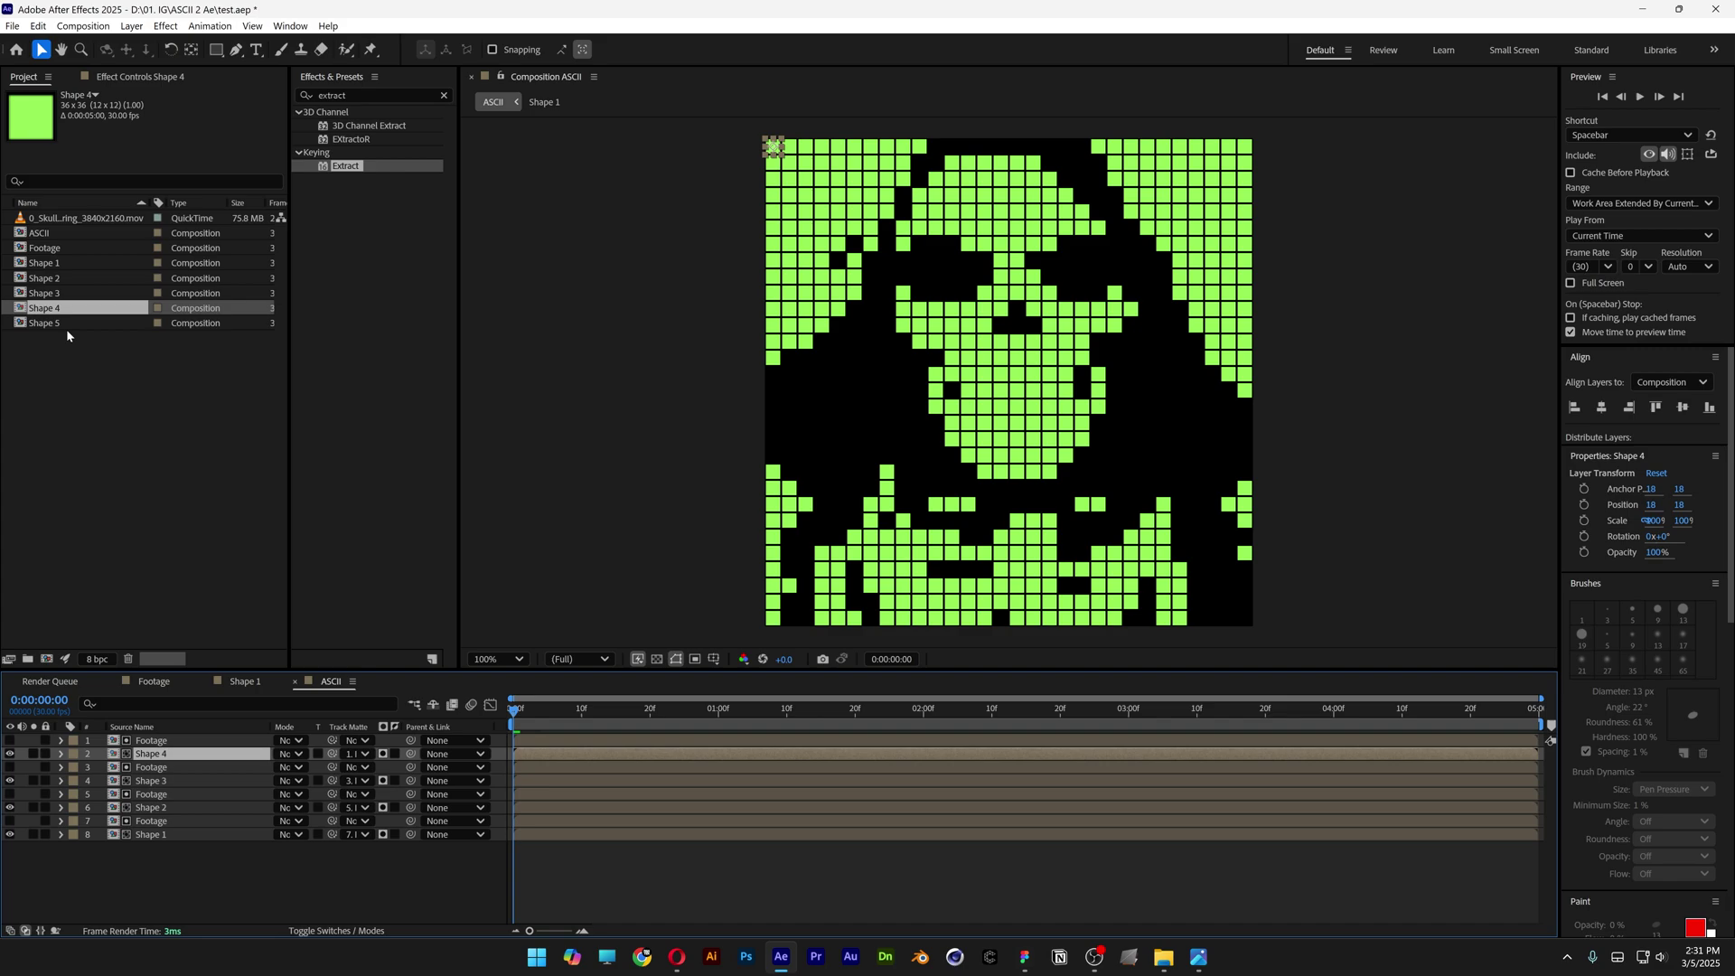
# Step: Delete the unused Shape 5 composition
pyautogui.click(65, 325)
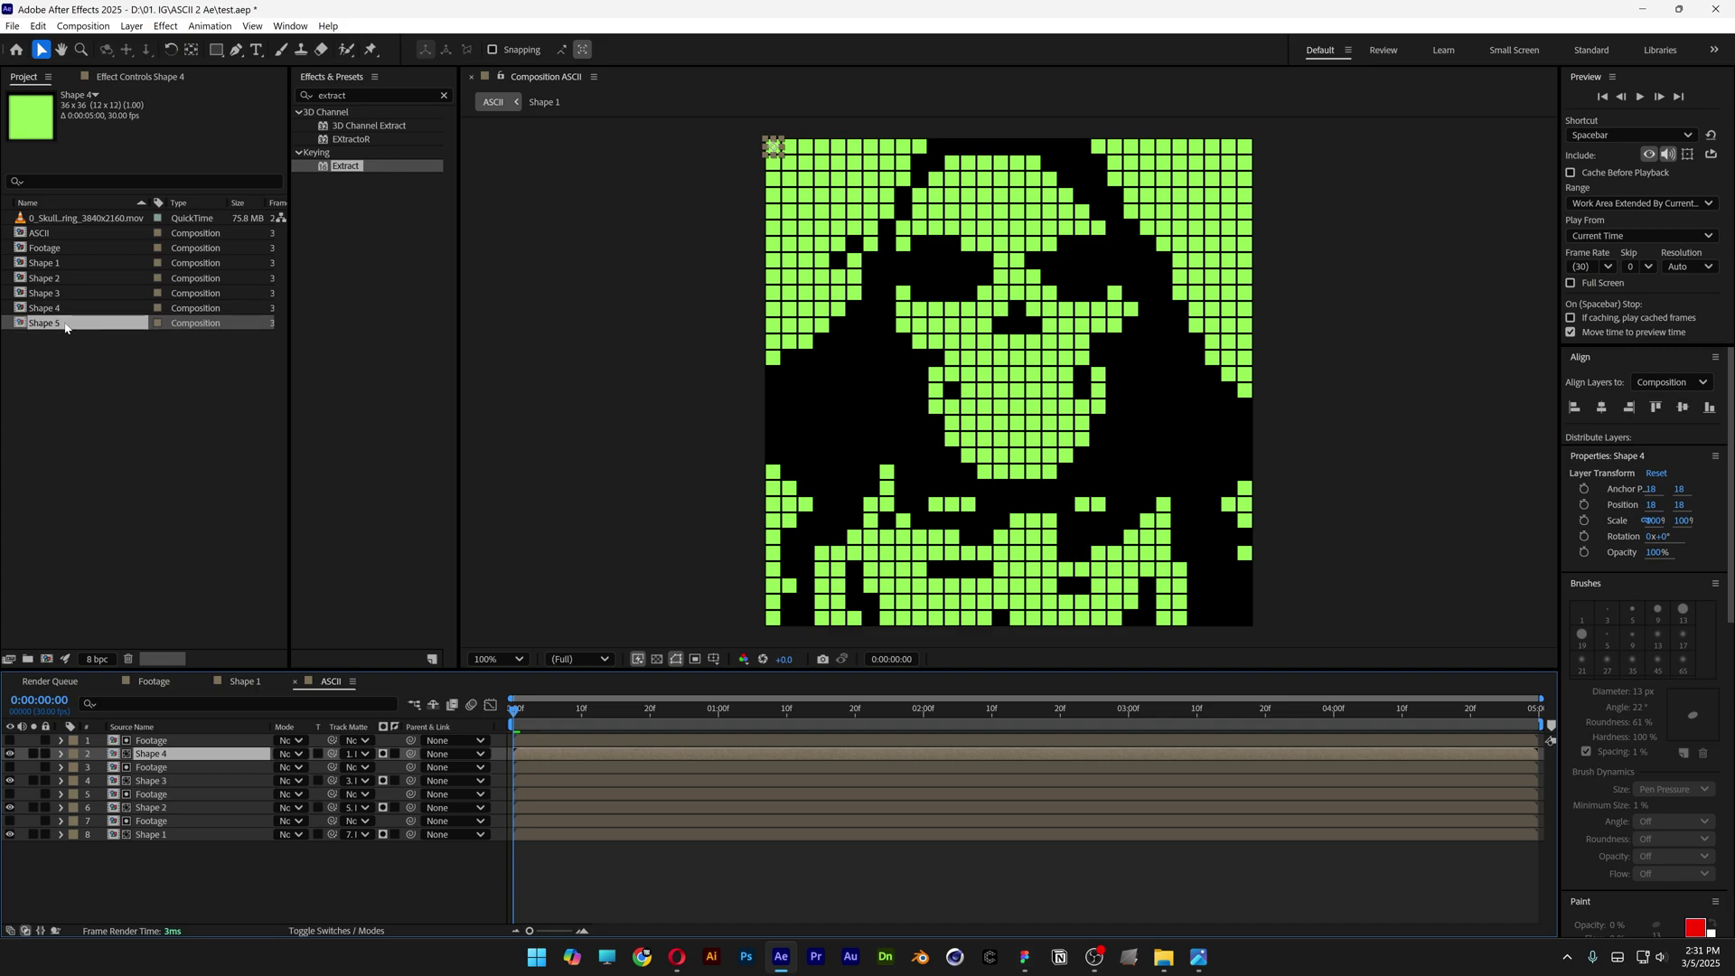
pyautogui.press('Delete')
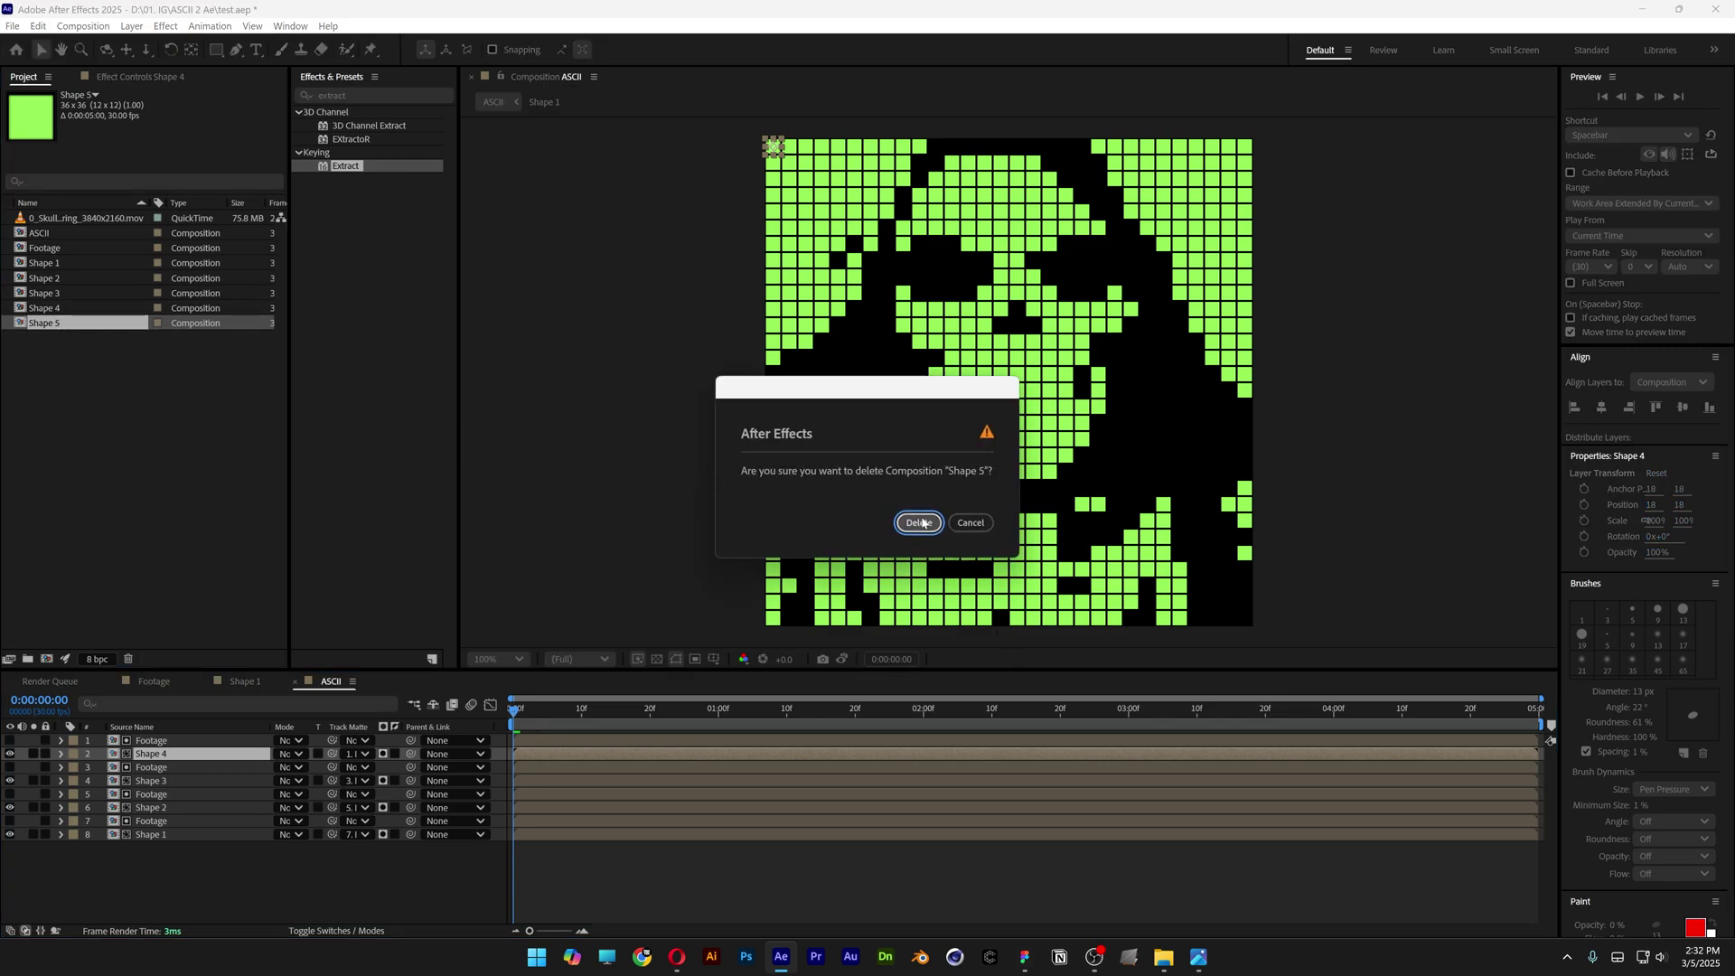
pyautogui.click(919, 522)
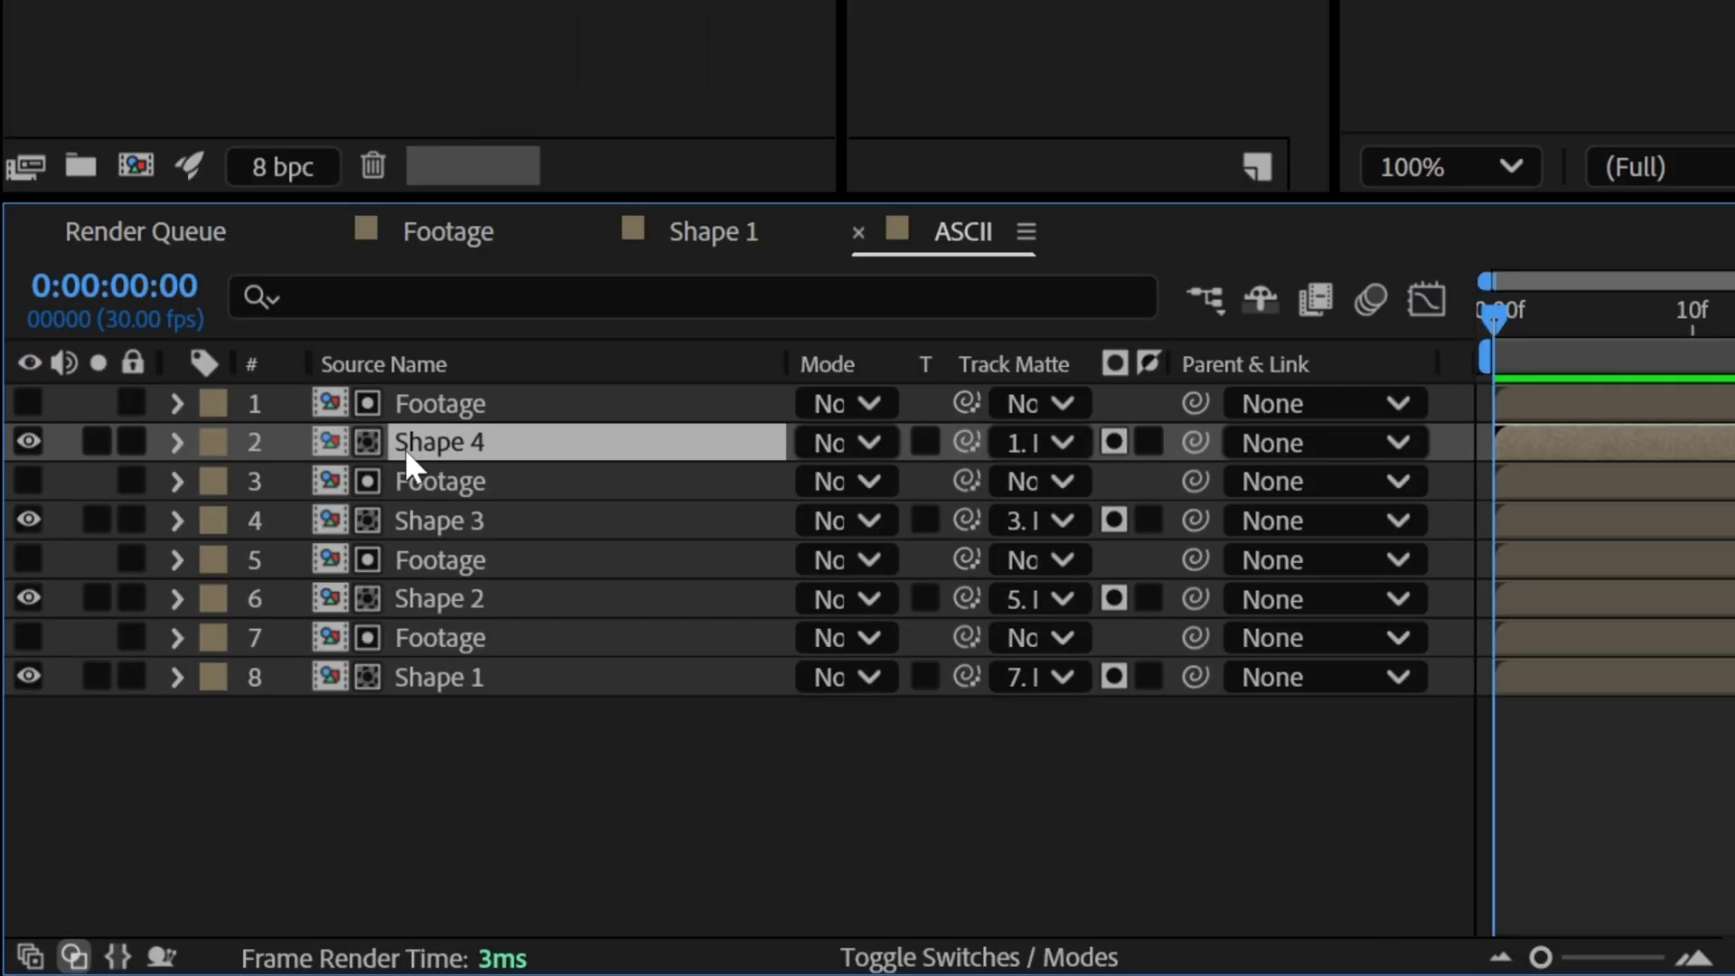
# Step: In Shape 4, hide the square layer and add a green five-point star filling the comp
pyautogui.doubleClick(458, 443)
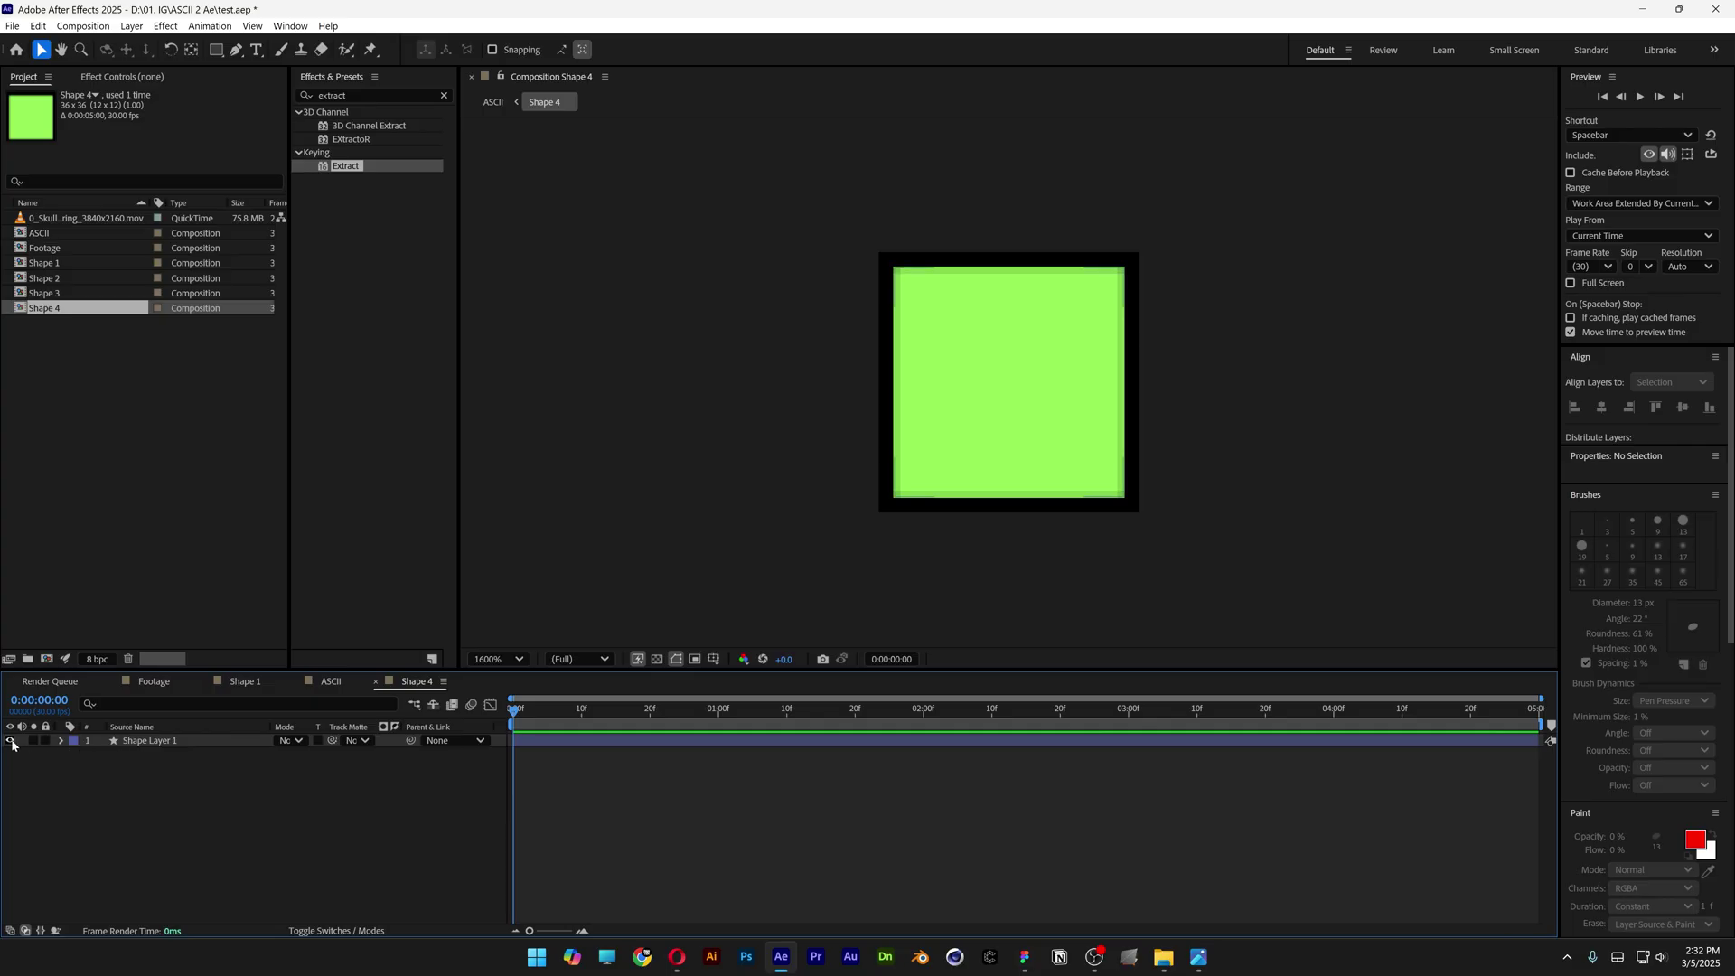
pyautogui.click(27, 408)
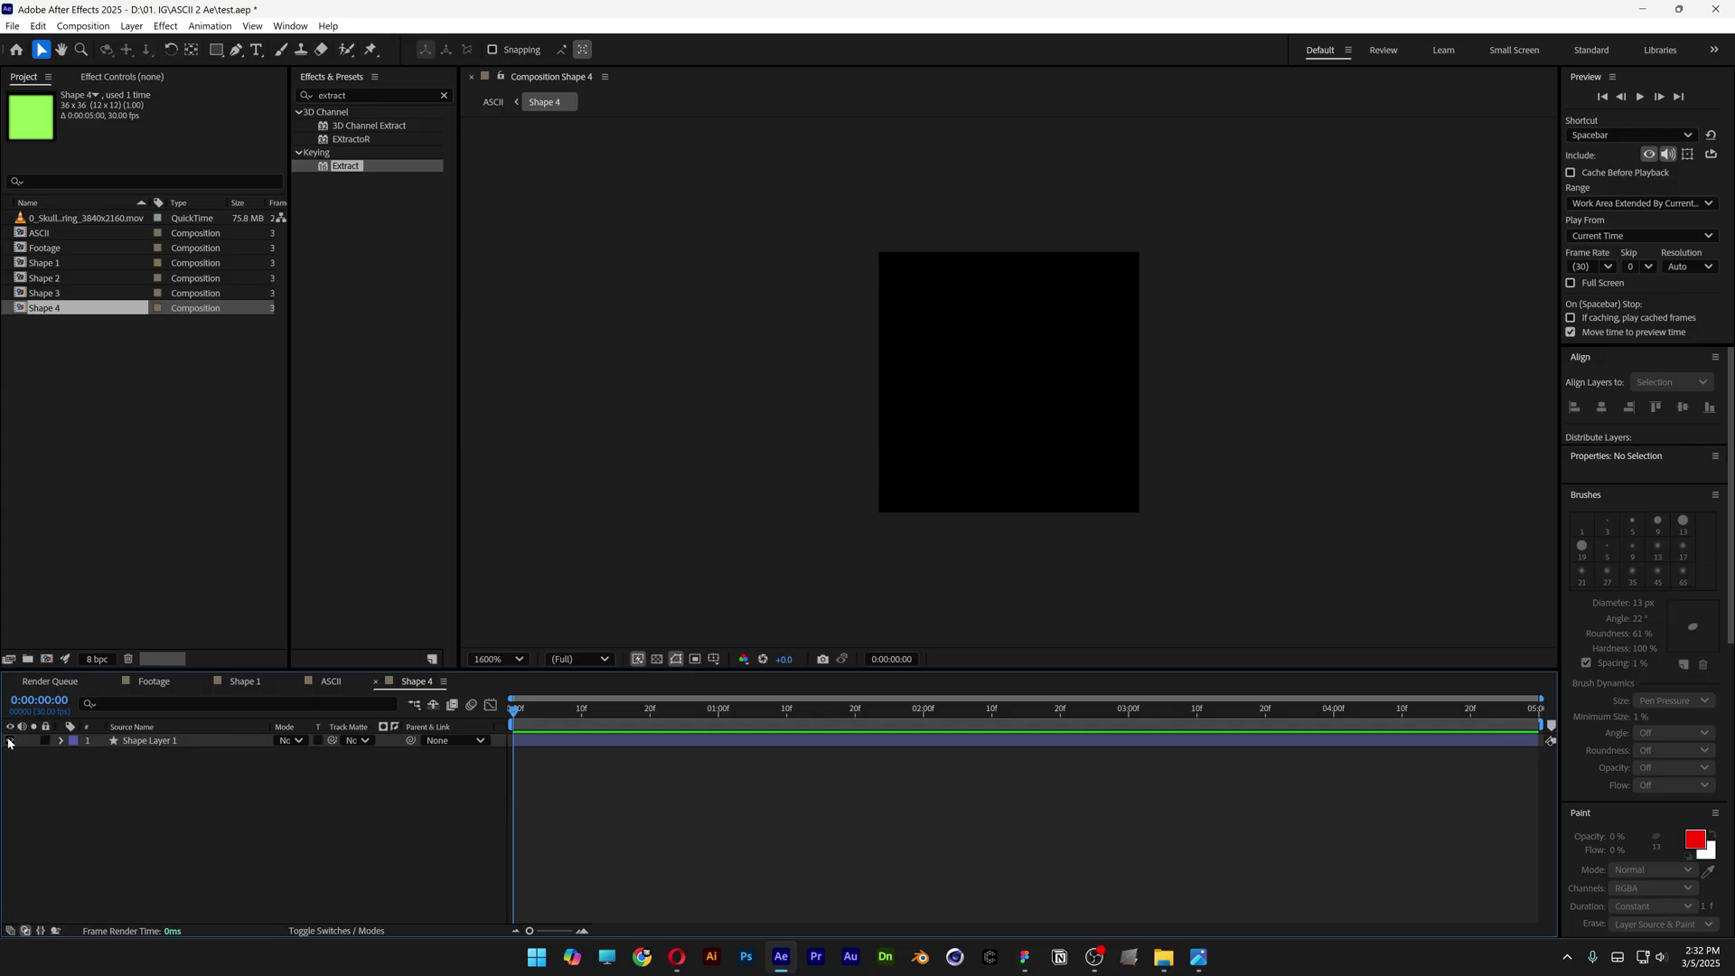
pyautogui.click(216, 50)
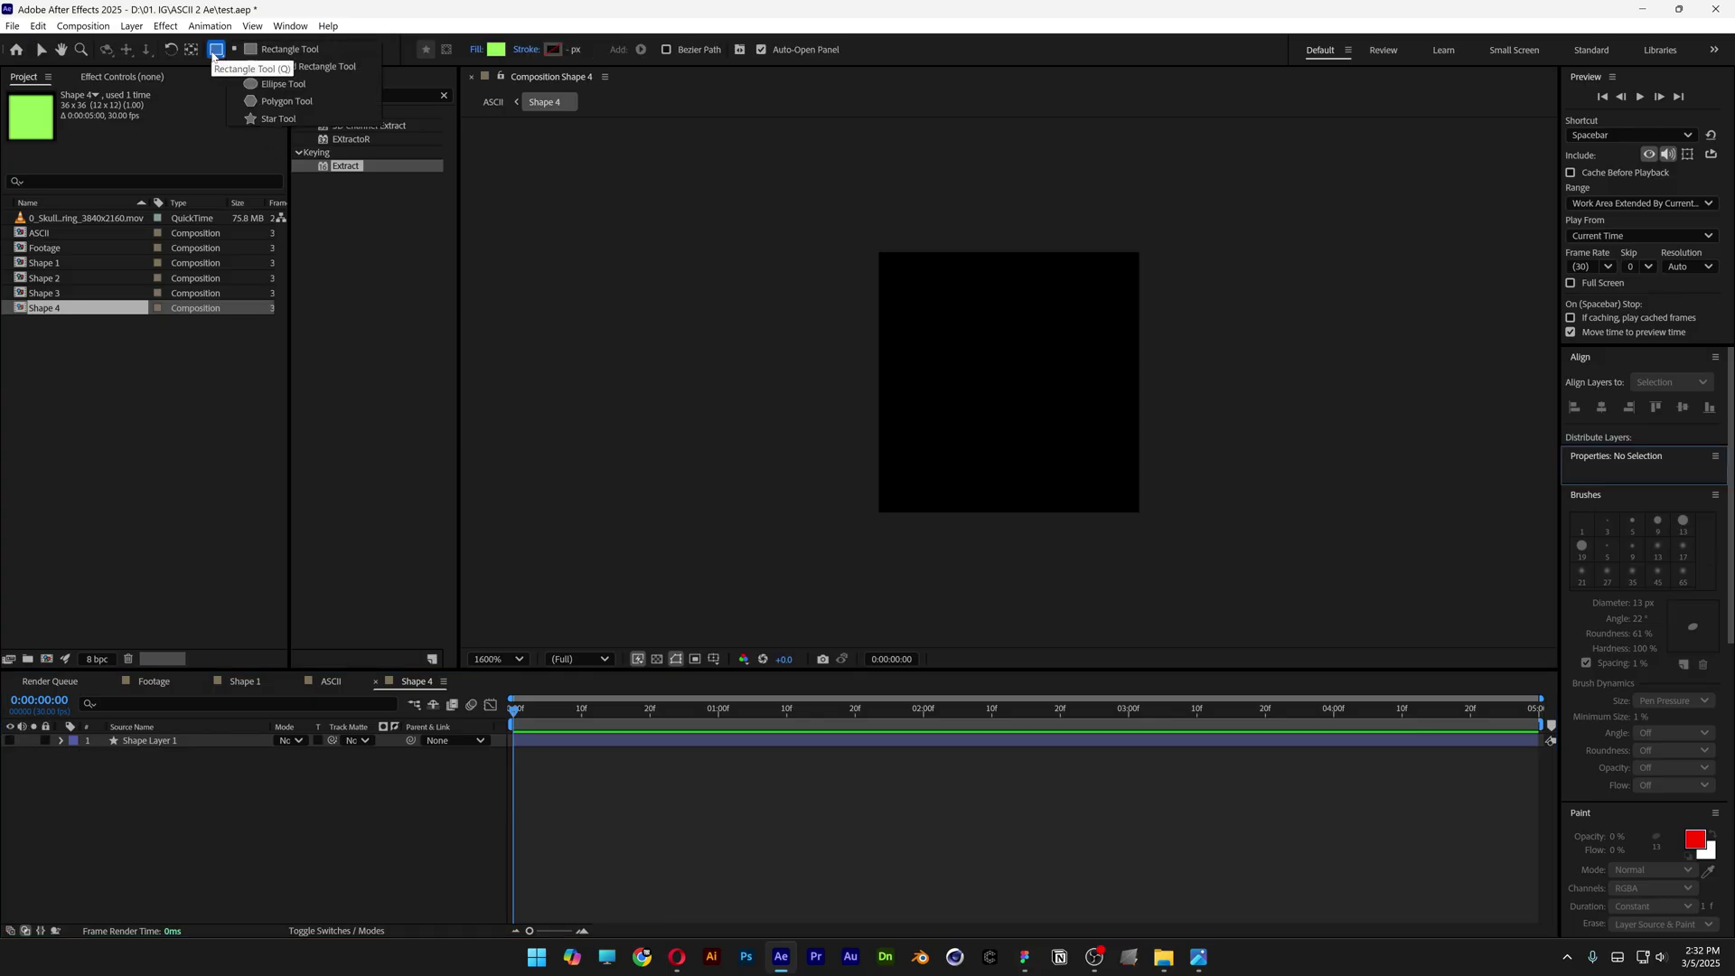
pyautogui.click(283, 118)
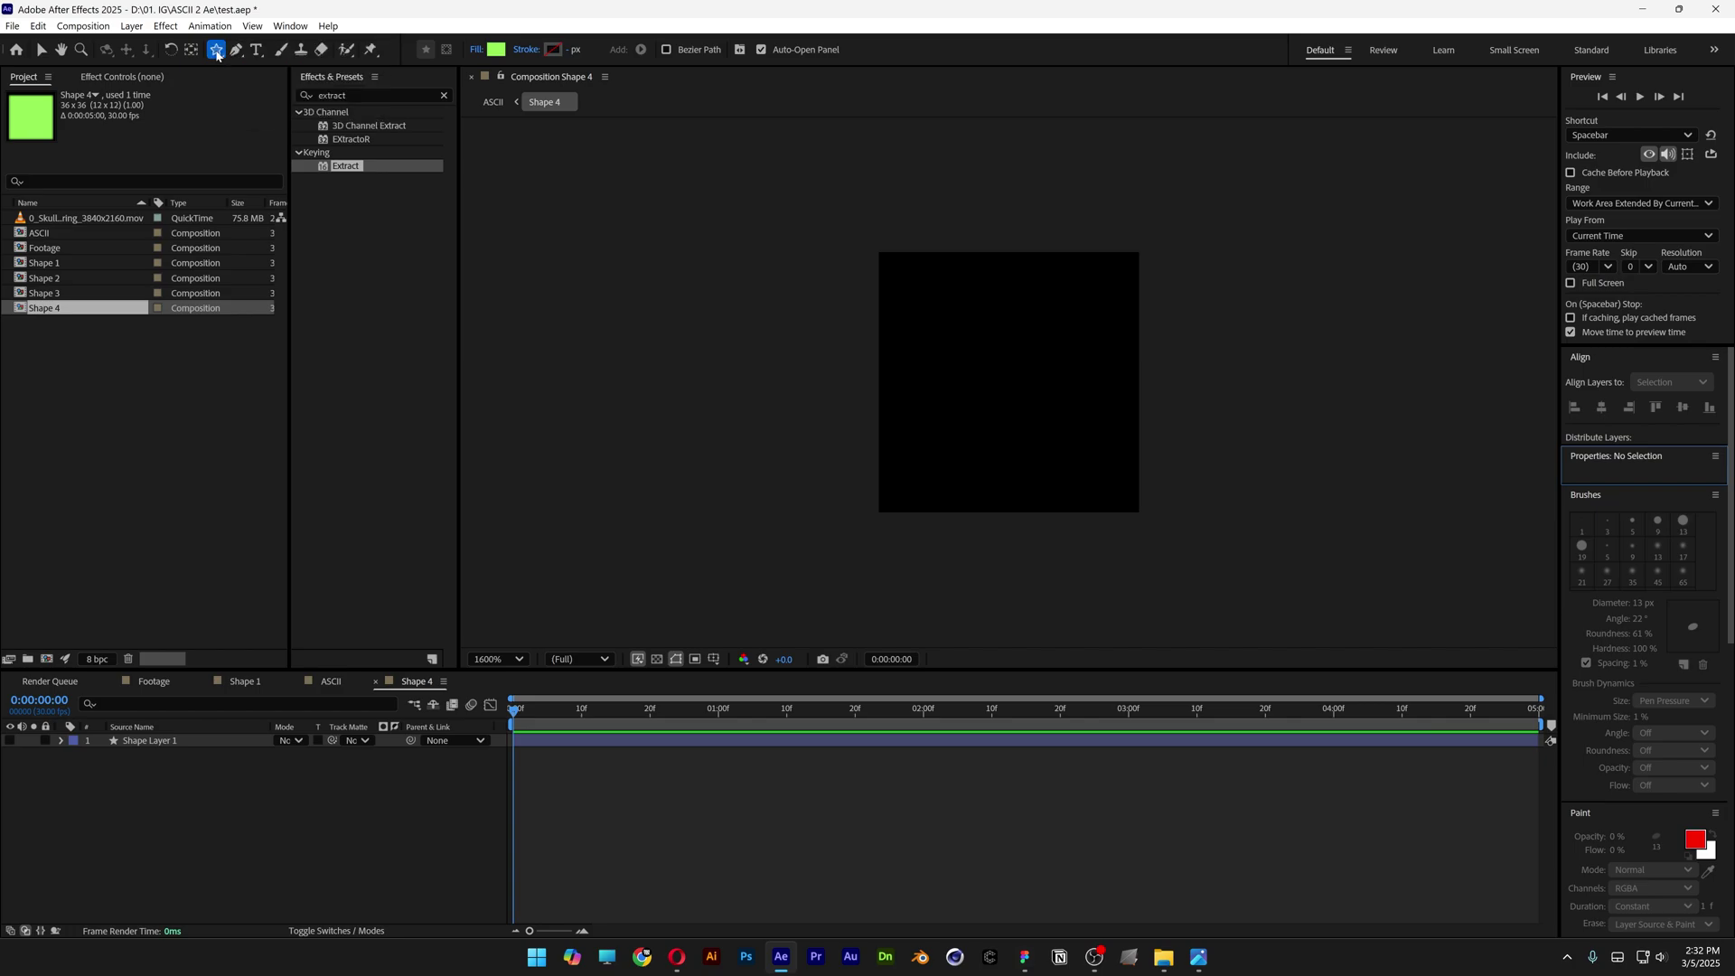
pyautogui.doubleClick(216, 50)
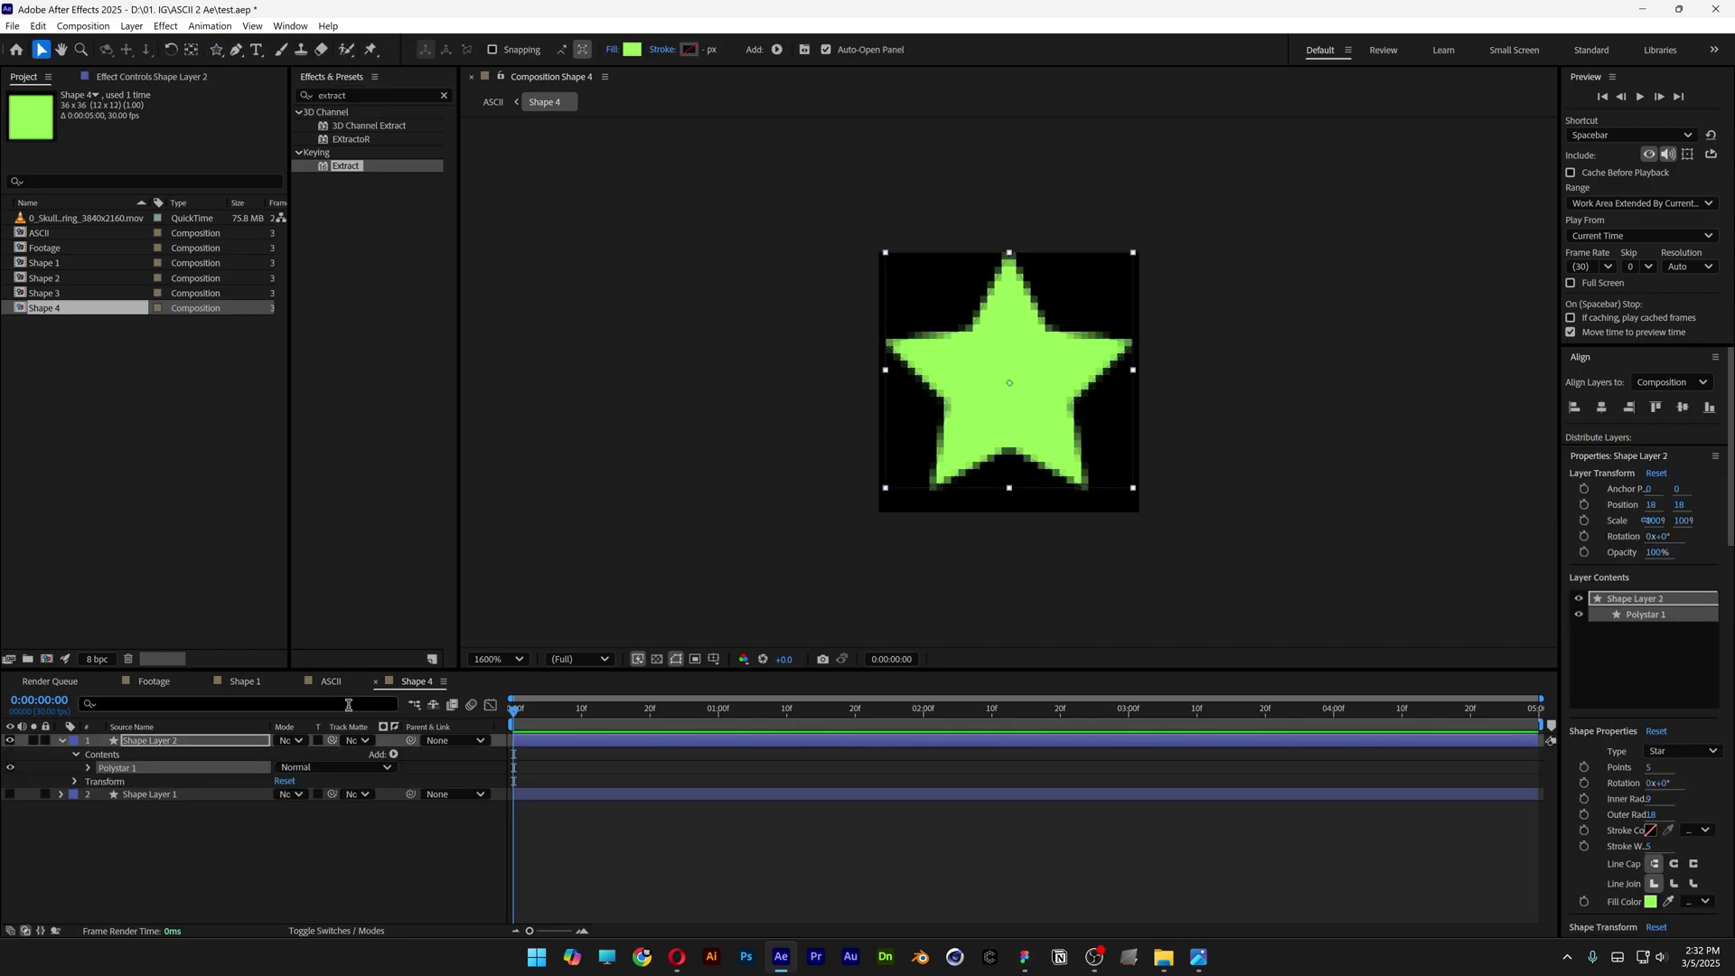
# Step: Back in the ASCII comp, select the Shape 3, Shape 2 and Shape 1 layers to review the grid
pyautogui.click(333, 683)
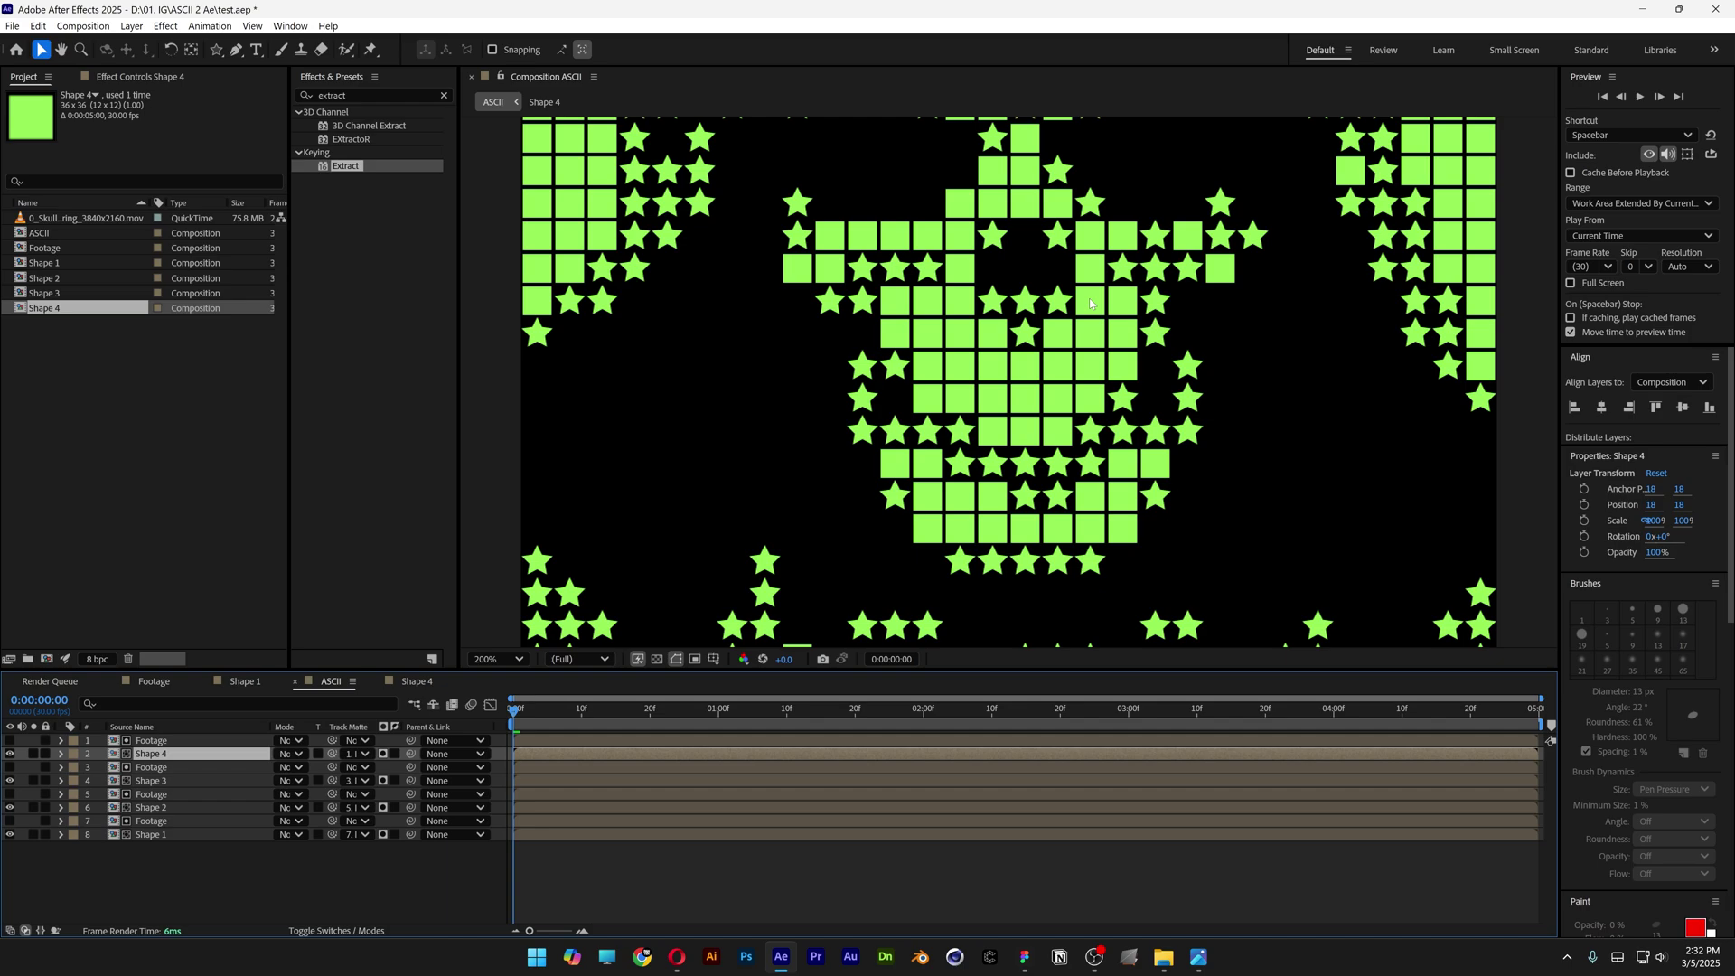
pyautogui.scroll(-1, 1090, 304)
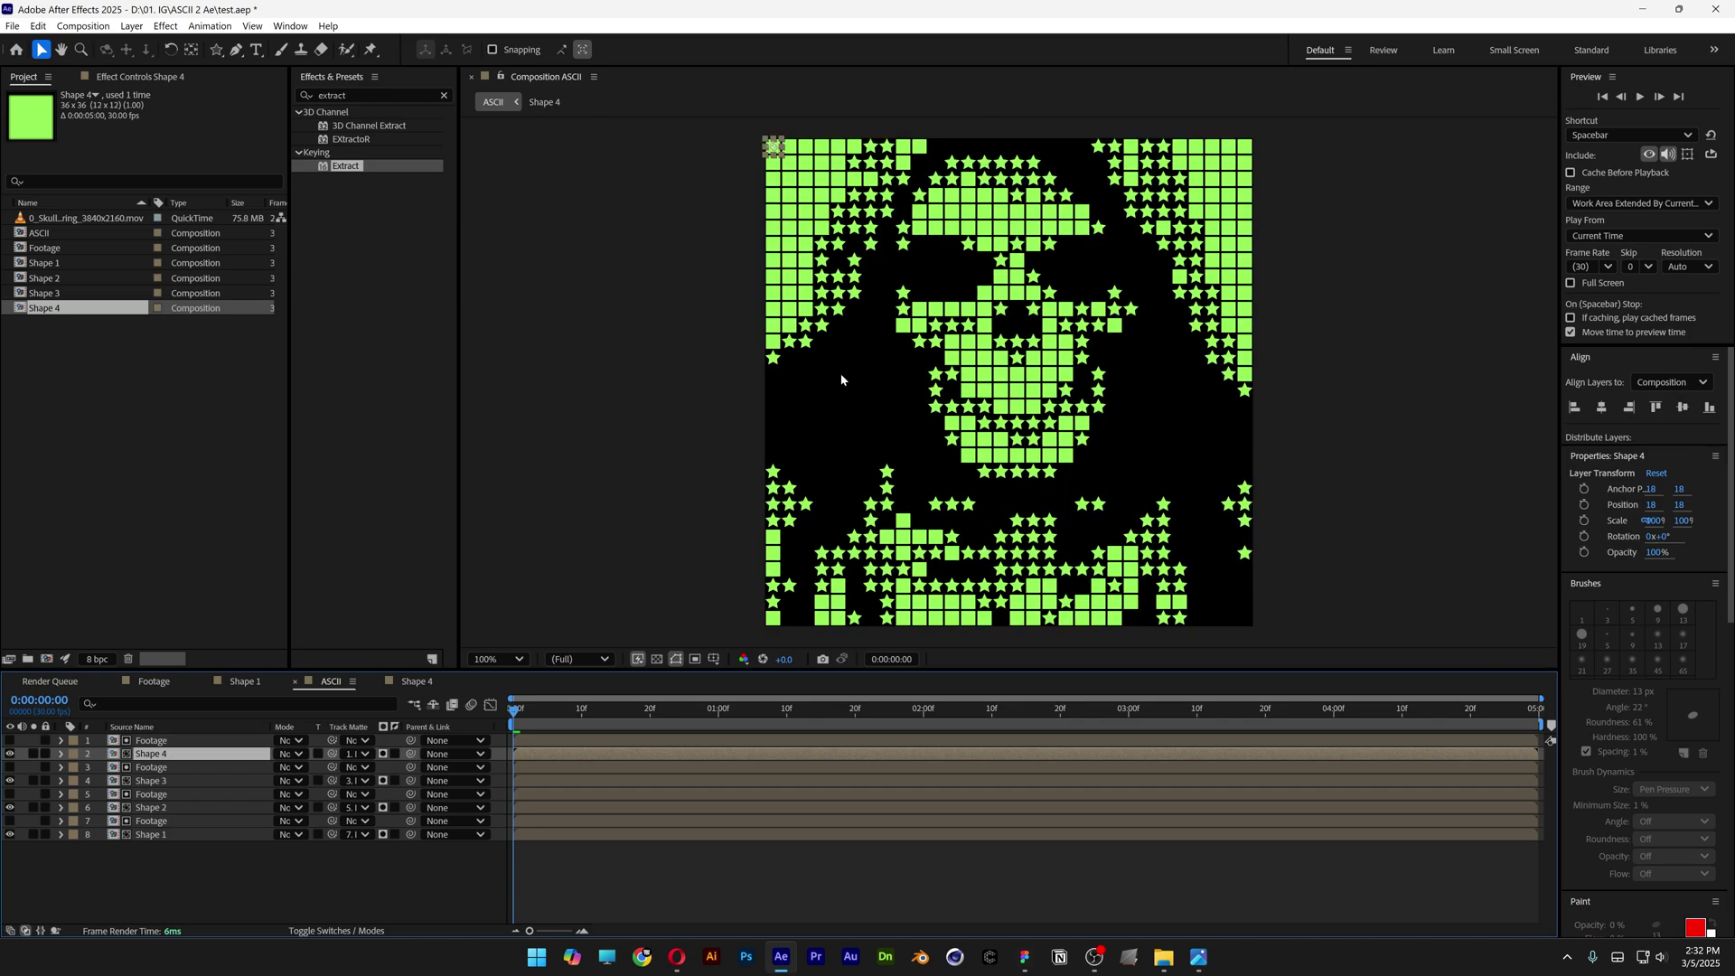
pyautogui.click(159, 782)
pyautogui.click(168, 809)
pyautogui.click(167, 836)
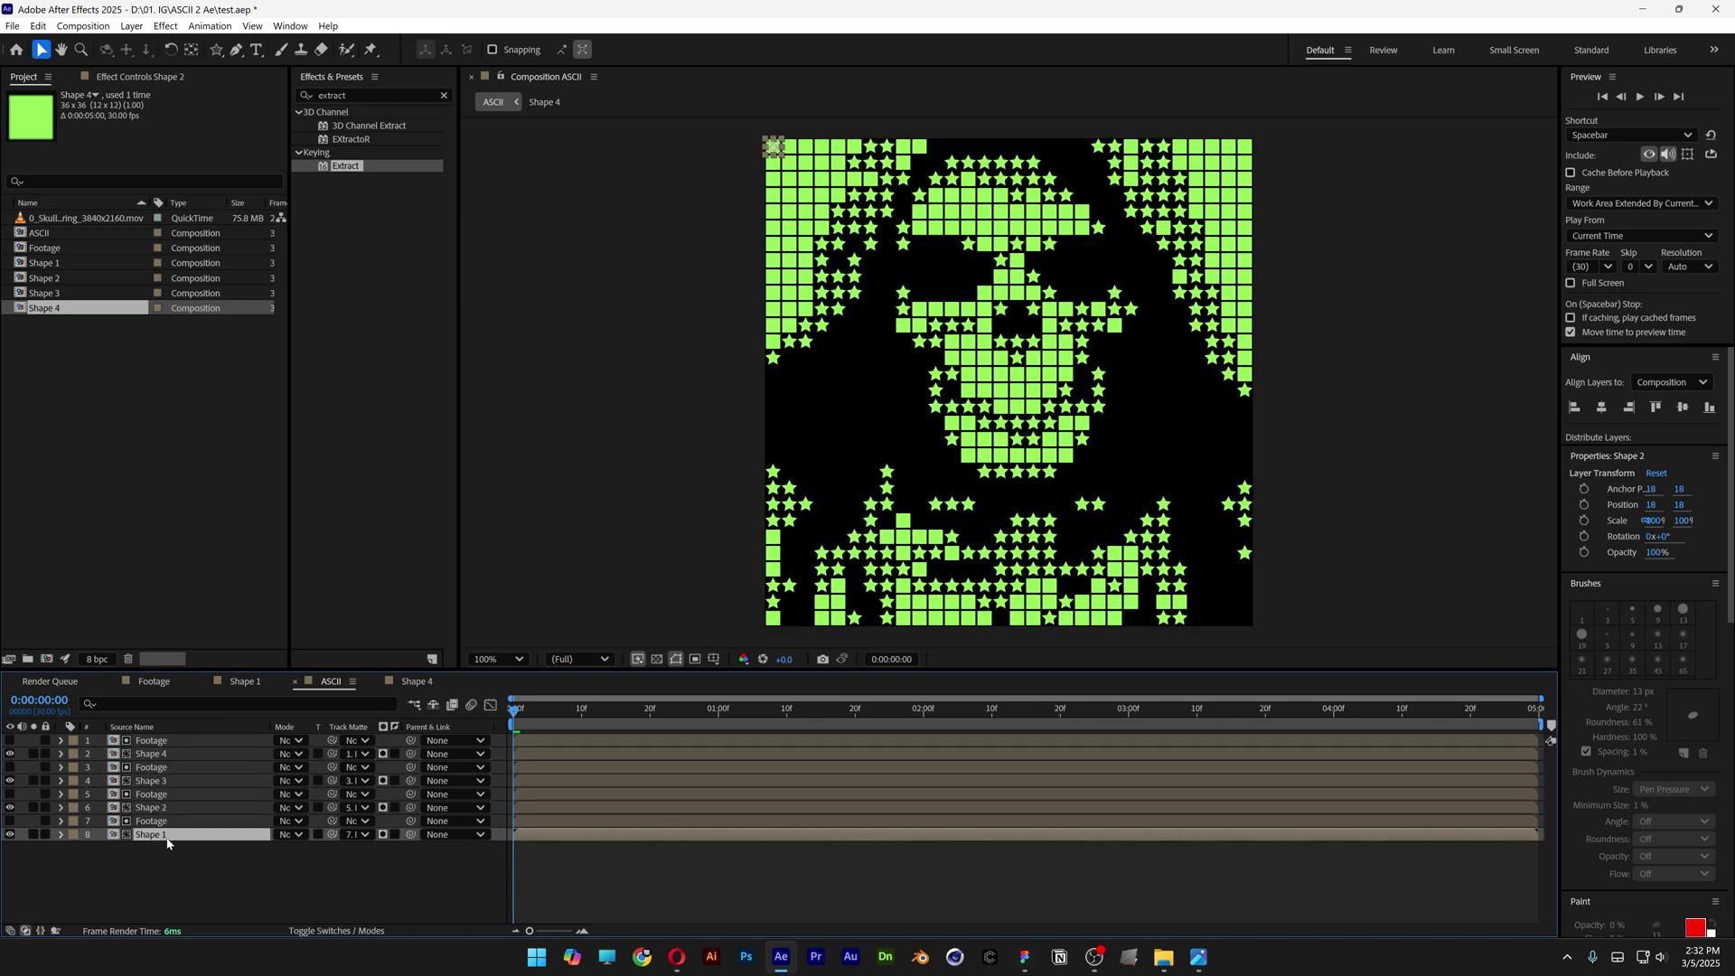